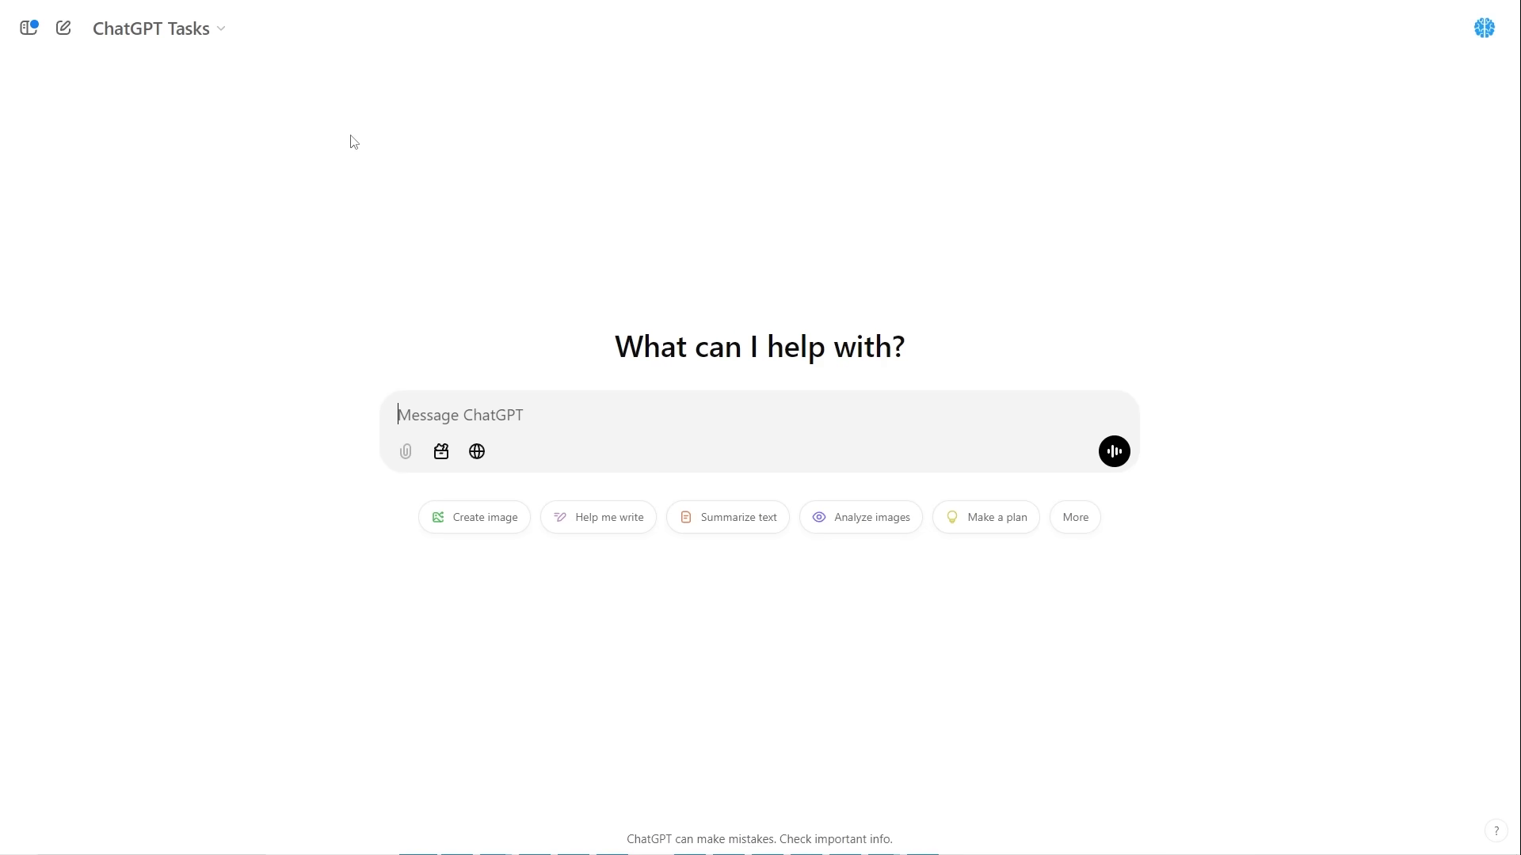
Send 'Remind me to shower everday at 5pm' to create a daily 5 pm Shower task.
left_click(210, 40)
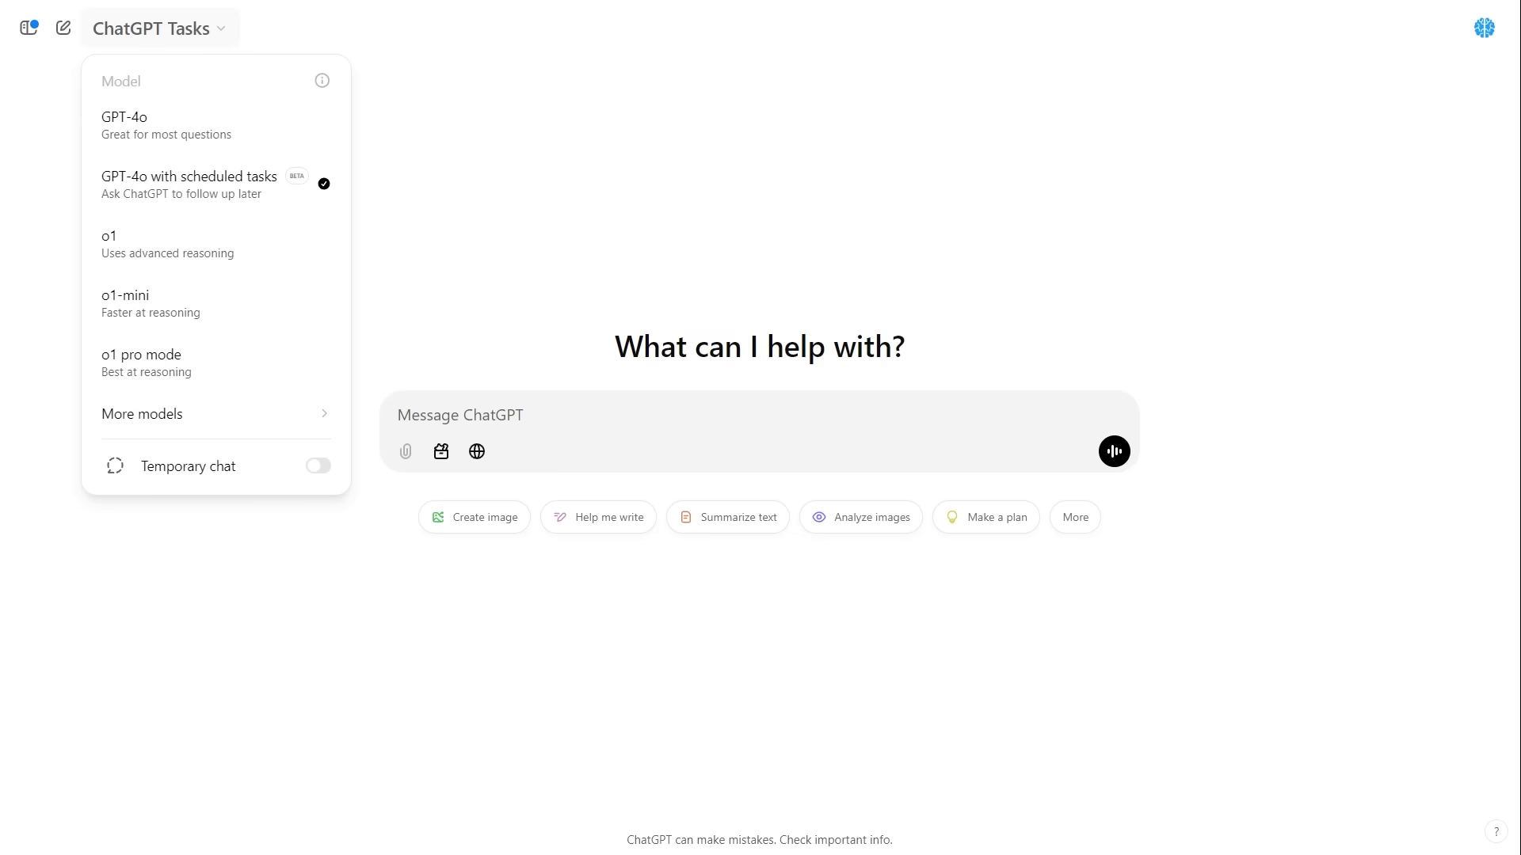
left_click(1044, 404)
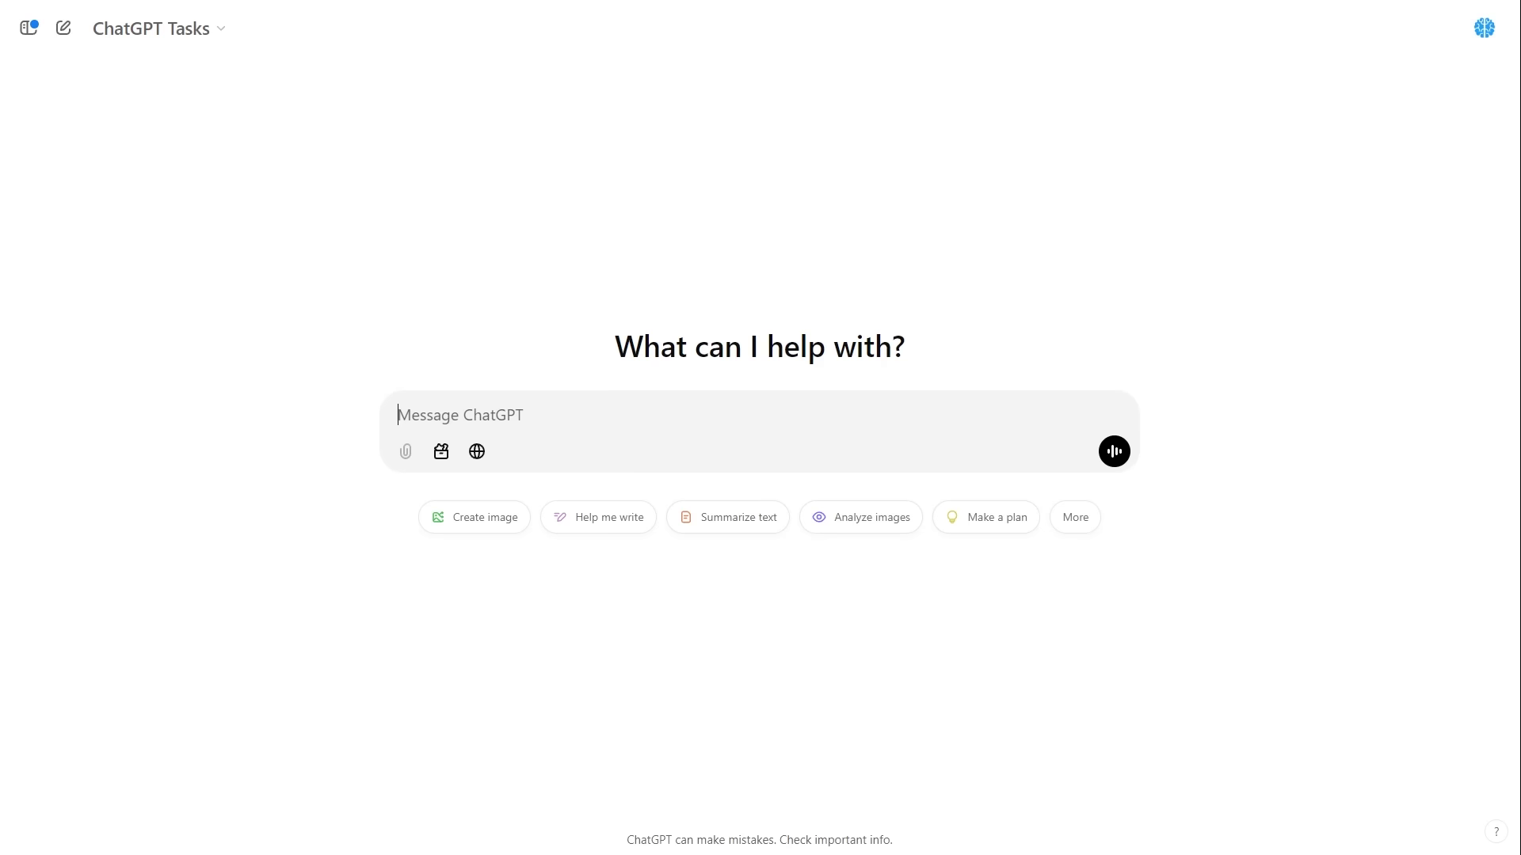
type("Remind me to shower everday at 5pm")
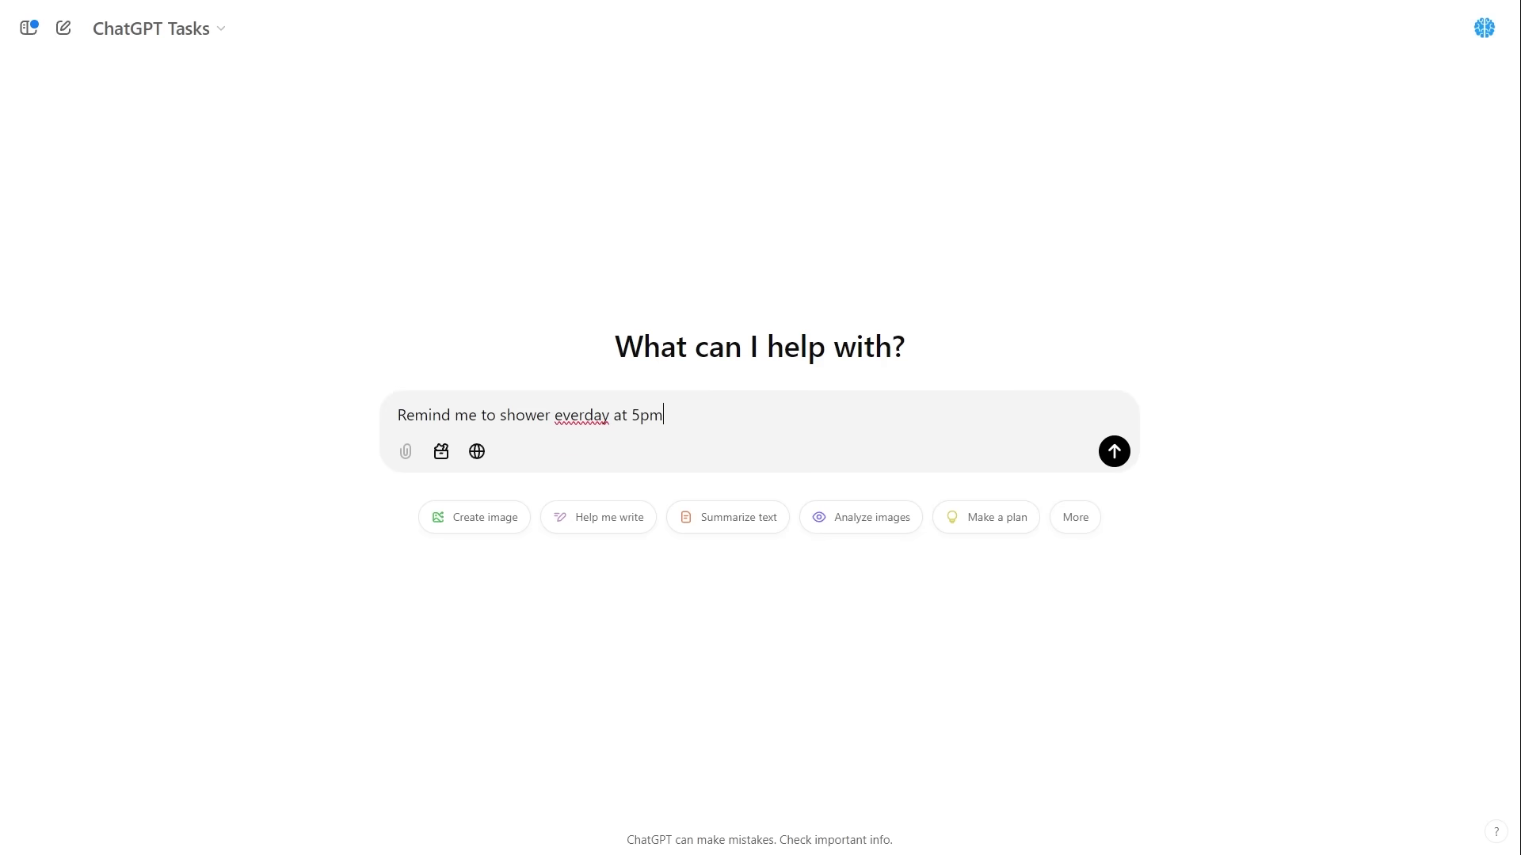
left_click(1108, 449)
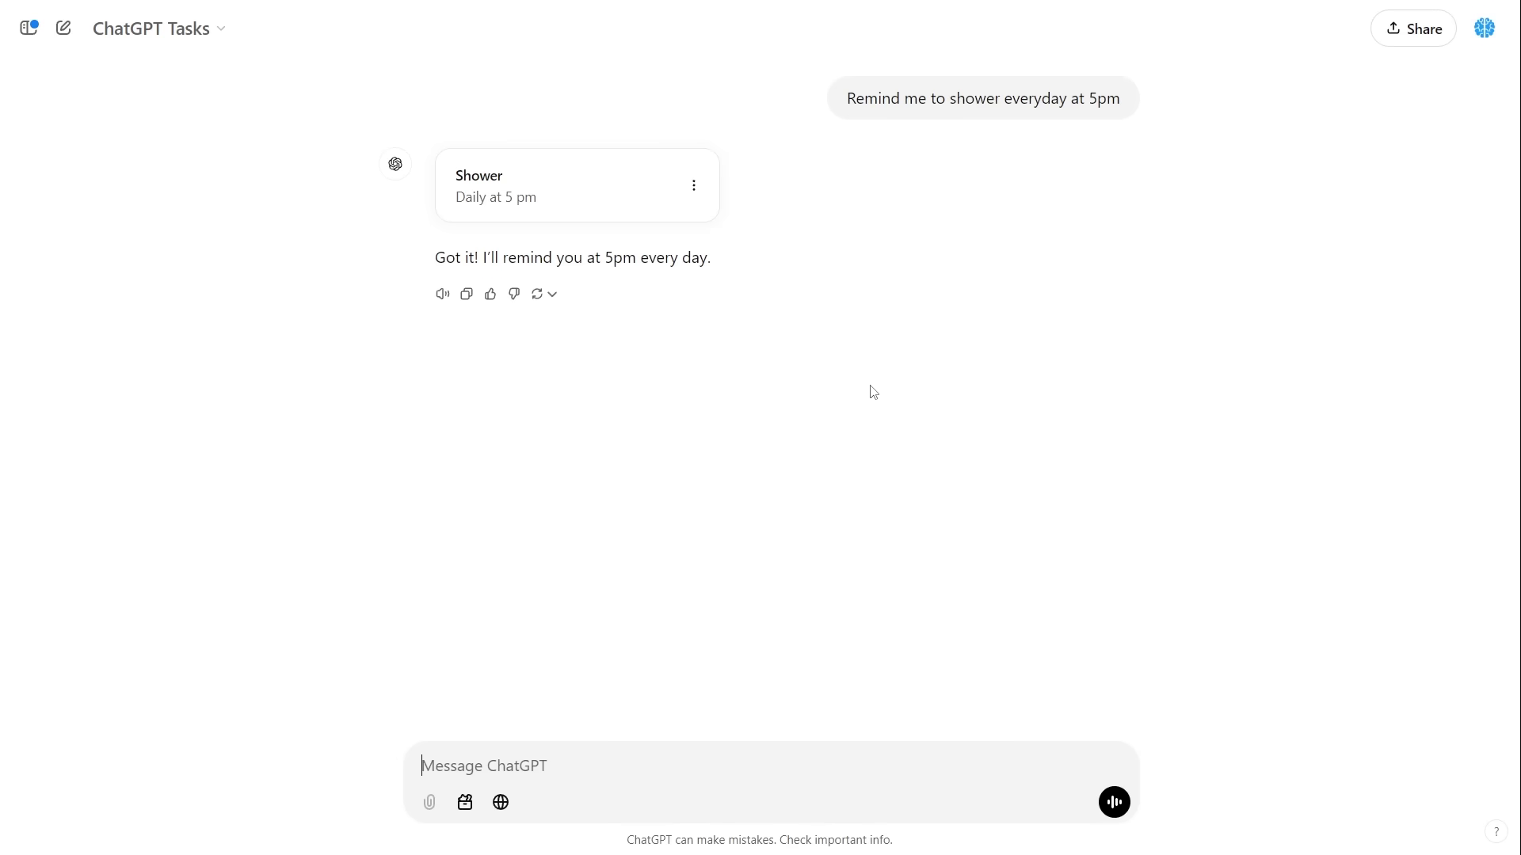
left_click(689, 185)
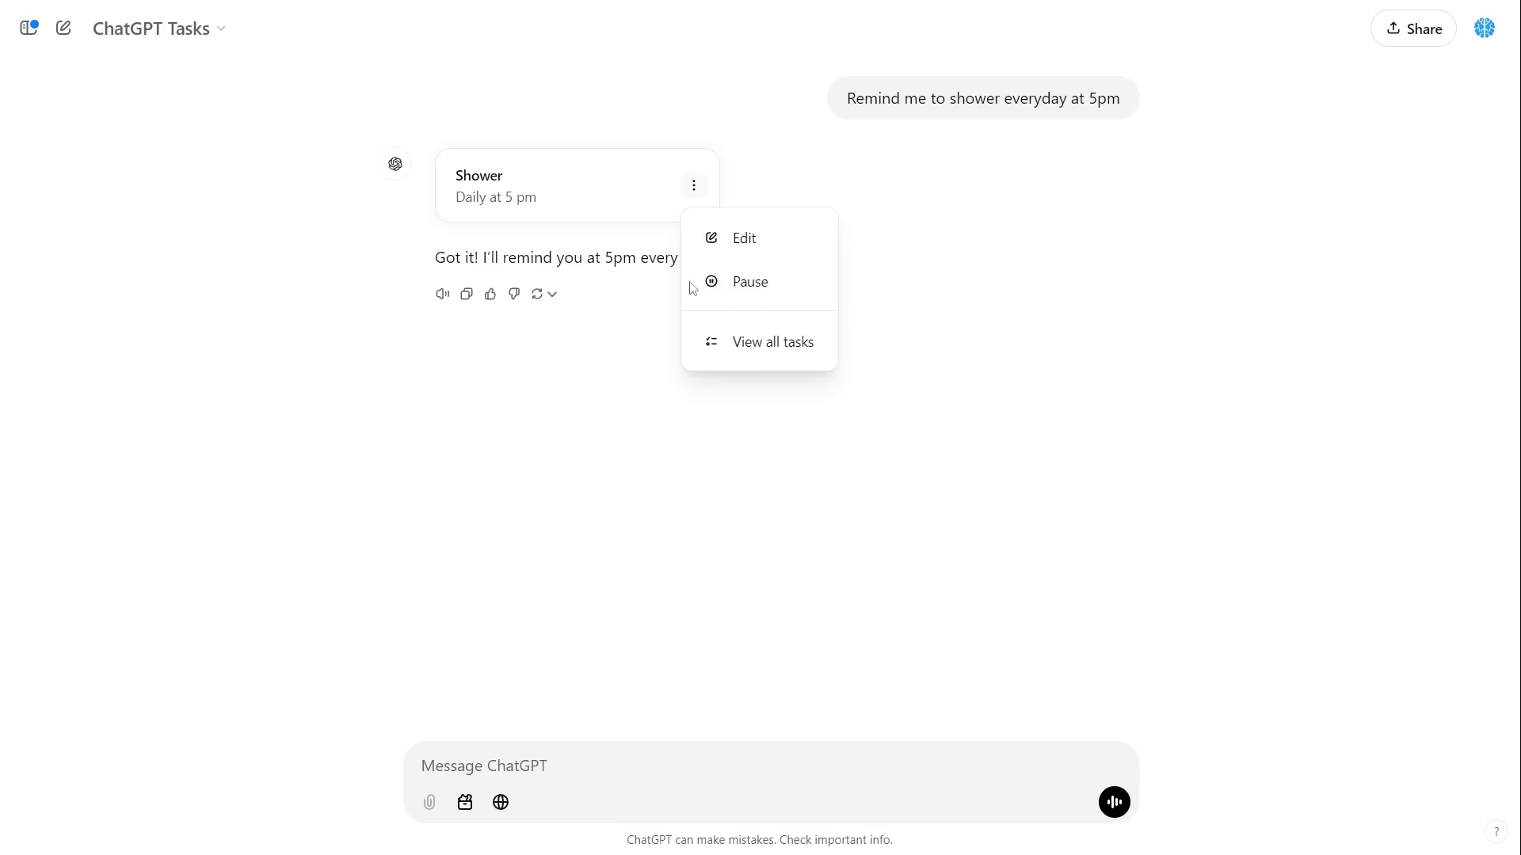
From the full task list, delete the Shower task and confirm the deletion.
left_click(777, 348)
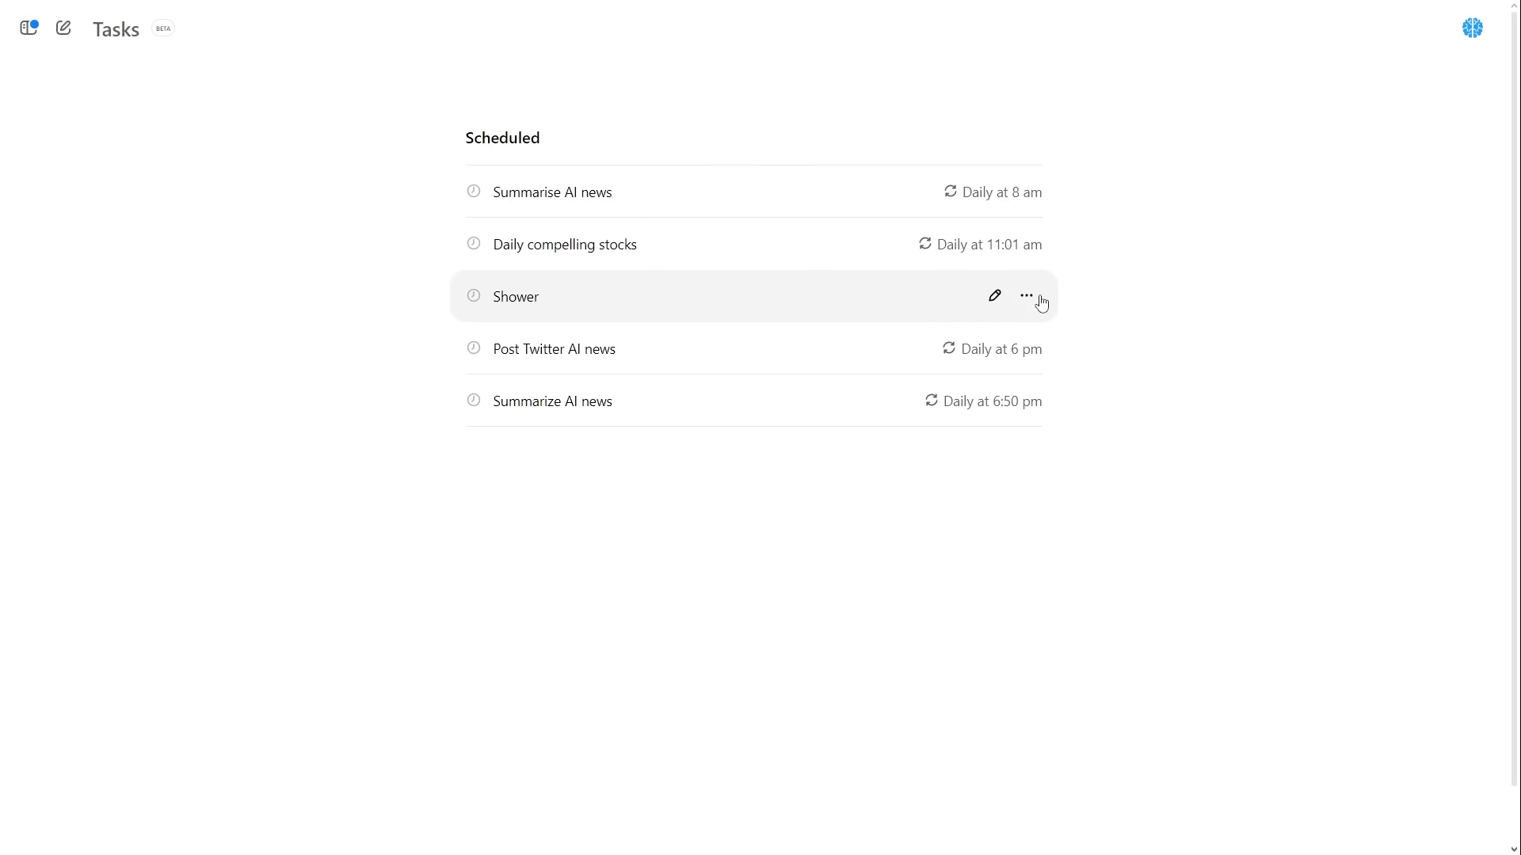
left_click(1027, 295)
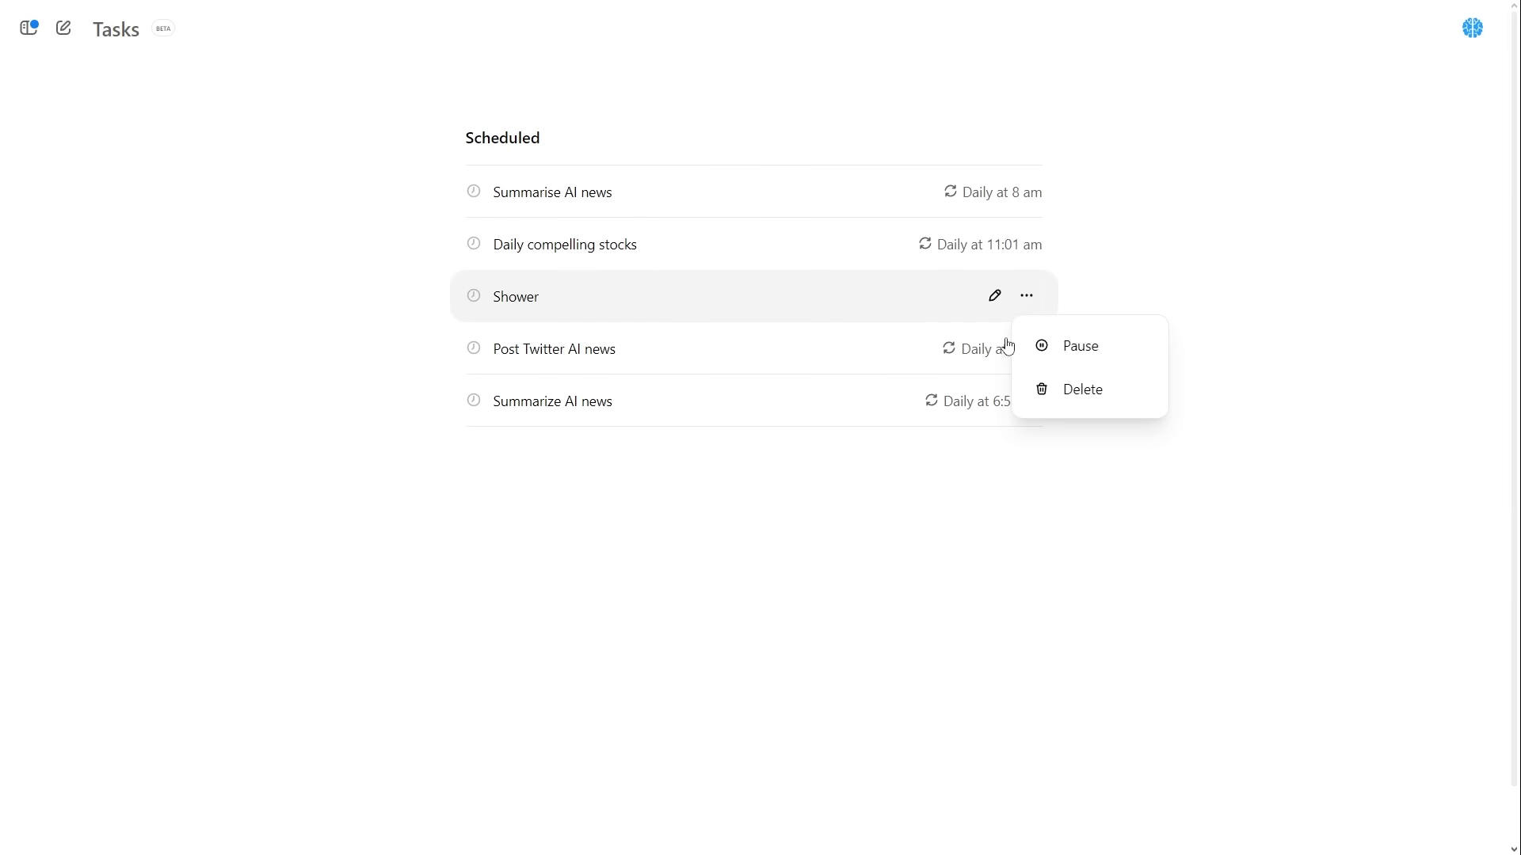
left_click(1104, 391)
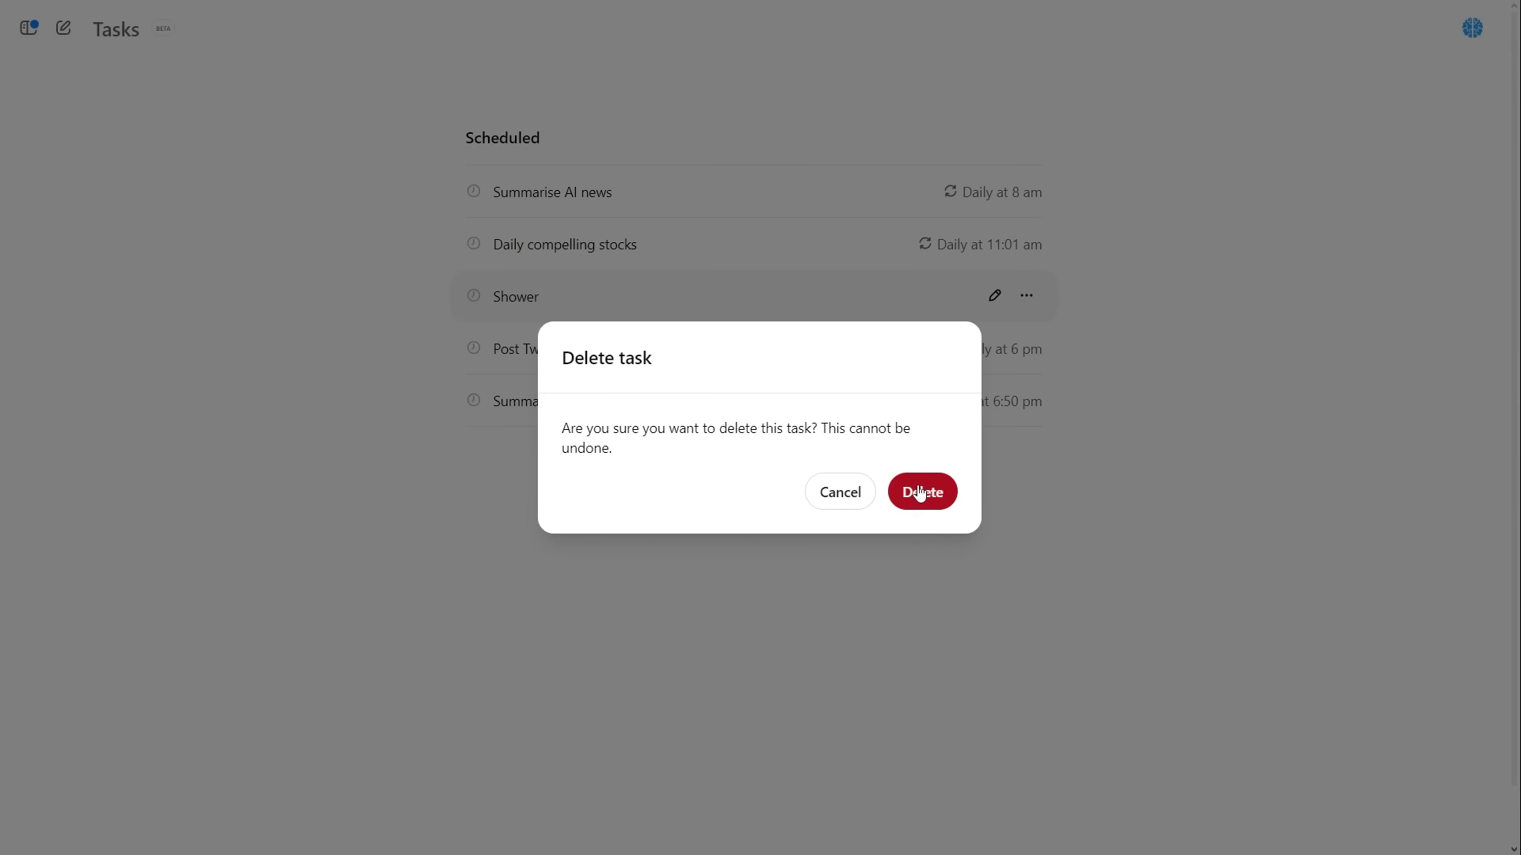
left_click(920, 492)
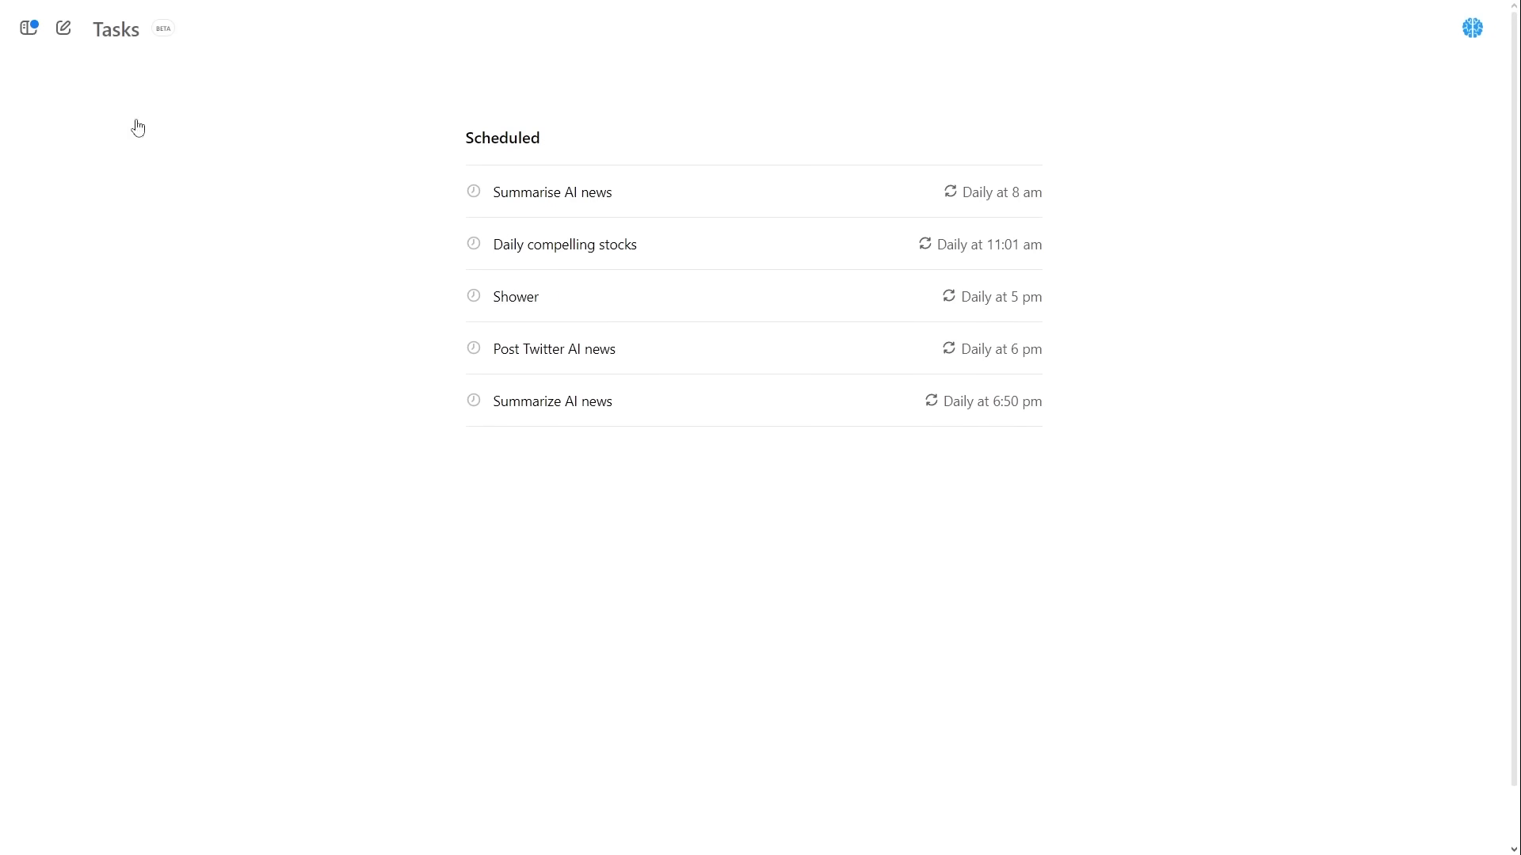
Start a new chat, clear the 'Remind me to shower' draft, and select GPT-4o with scheduled tasks.
left_click(65, 30)
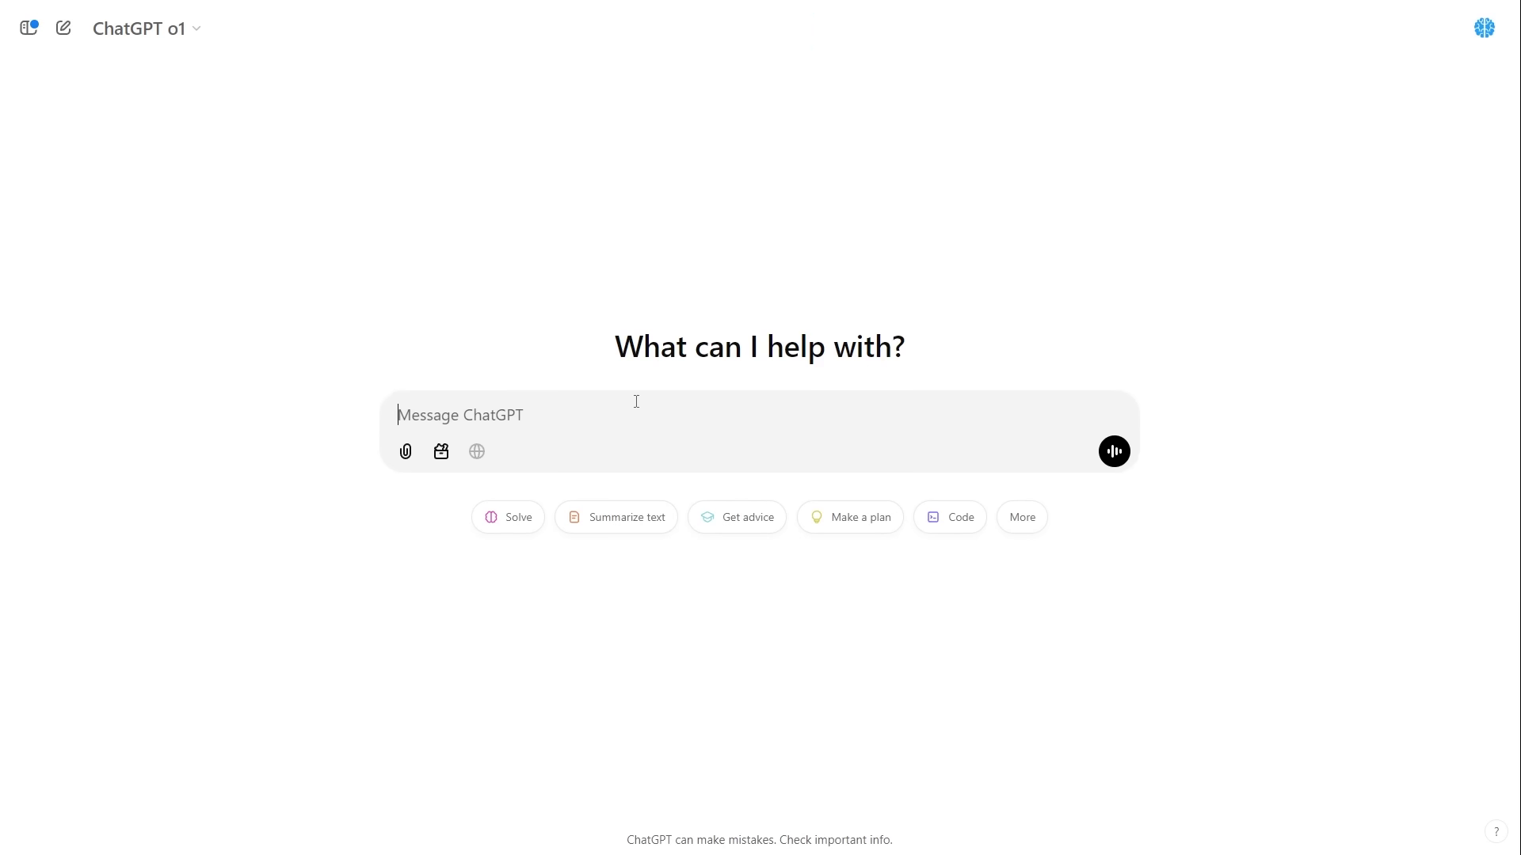
type("Remind me to s")
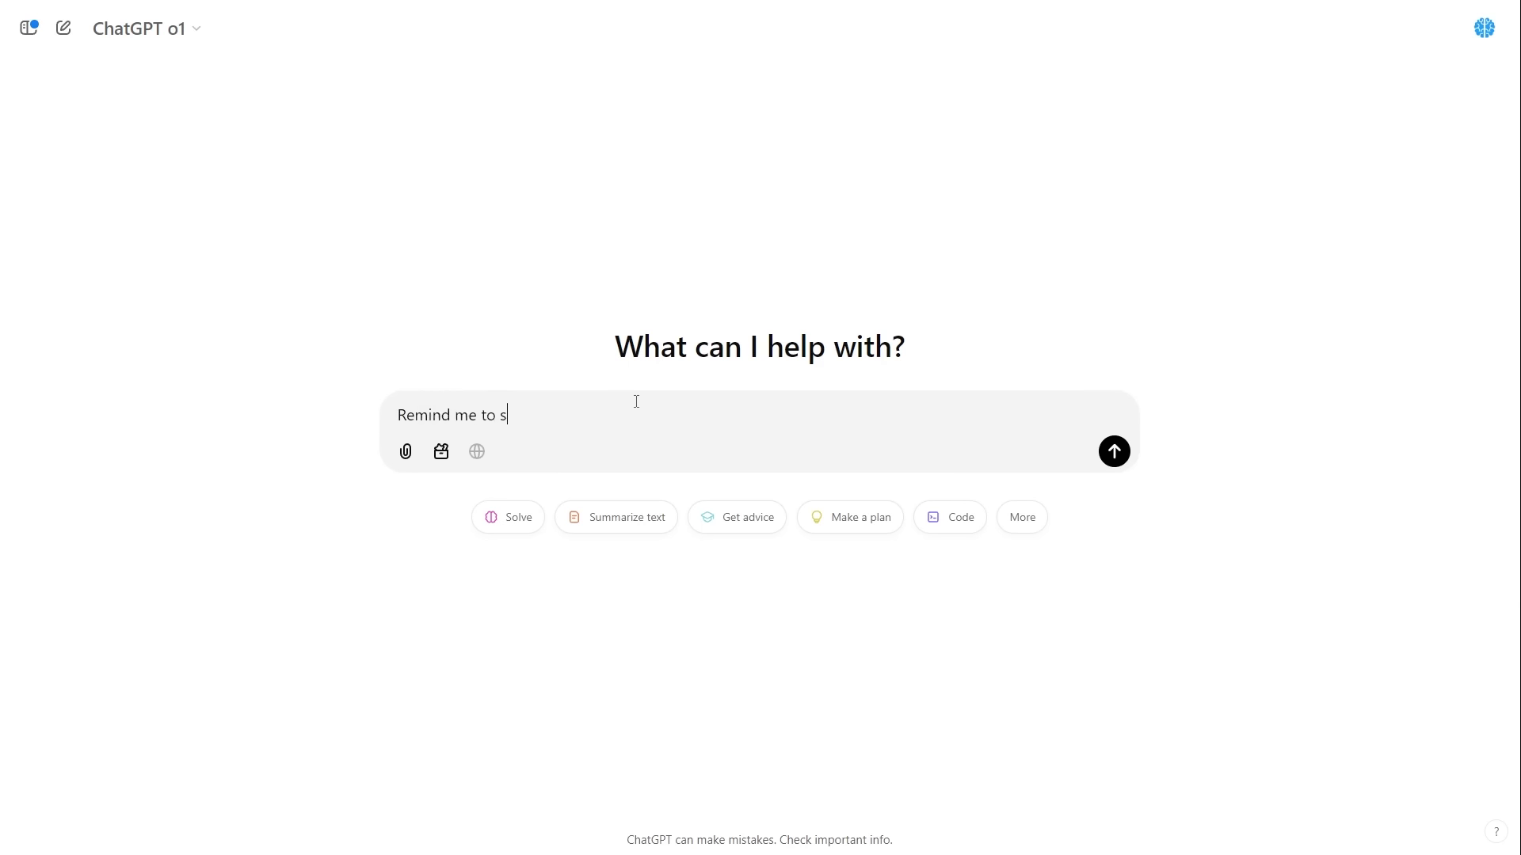
type("hower")
key("ctrl+a")
key("BackSpace")
left_click(138, 29)
left_click(207, 183)
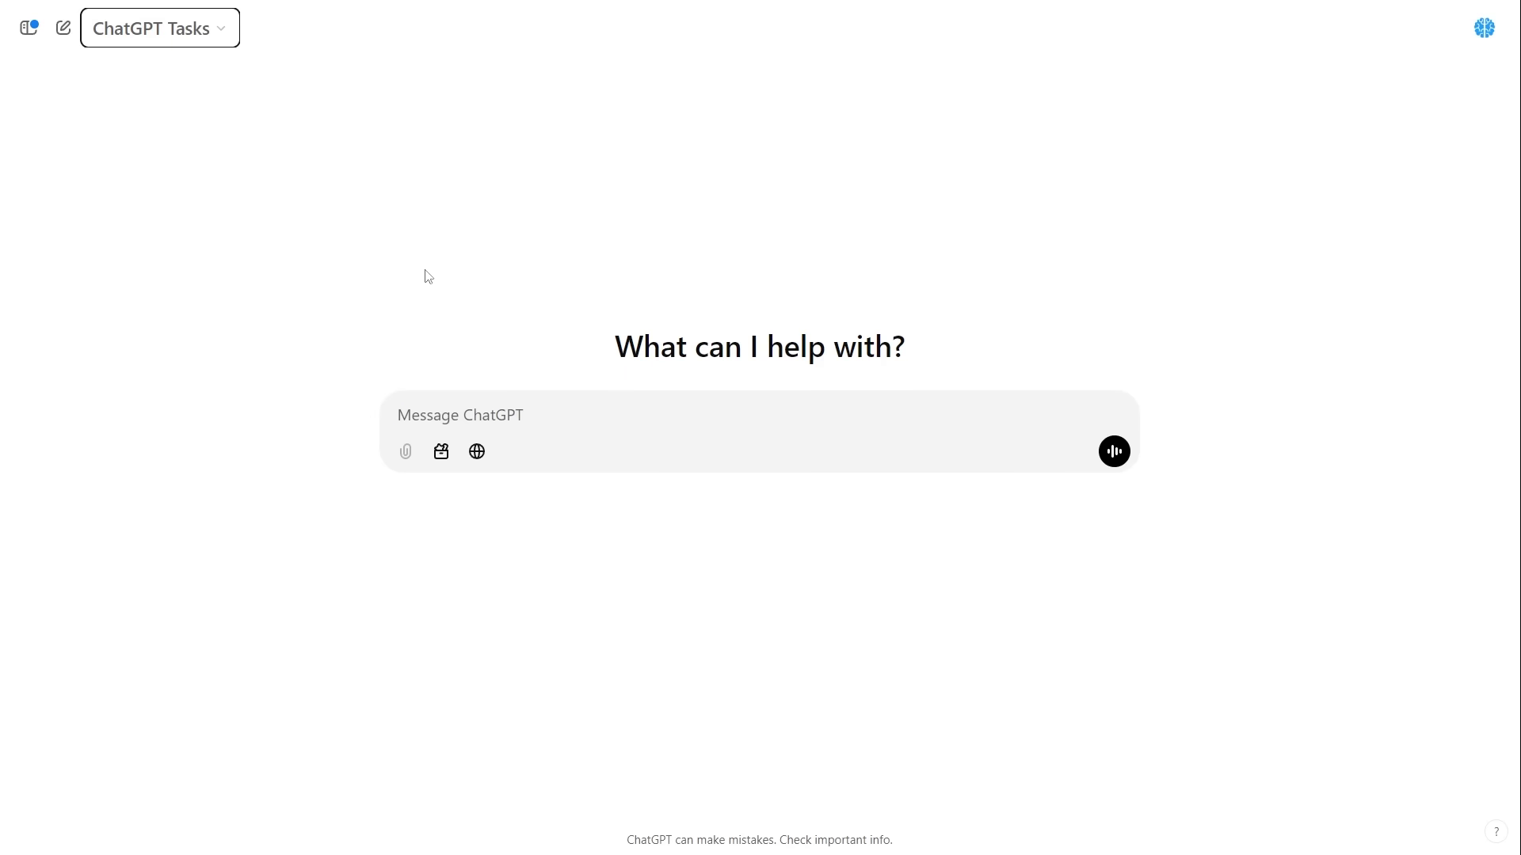
Draft 'Every sunday provide a list of key ai news stories and highlight their importance for agi' with Search off.
left_click(480, 458)
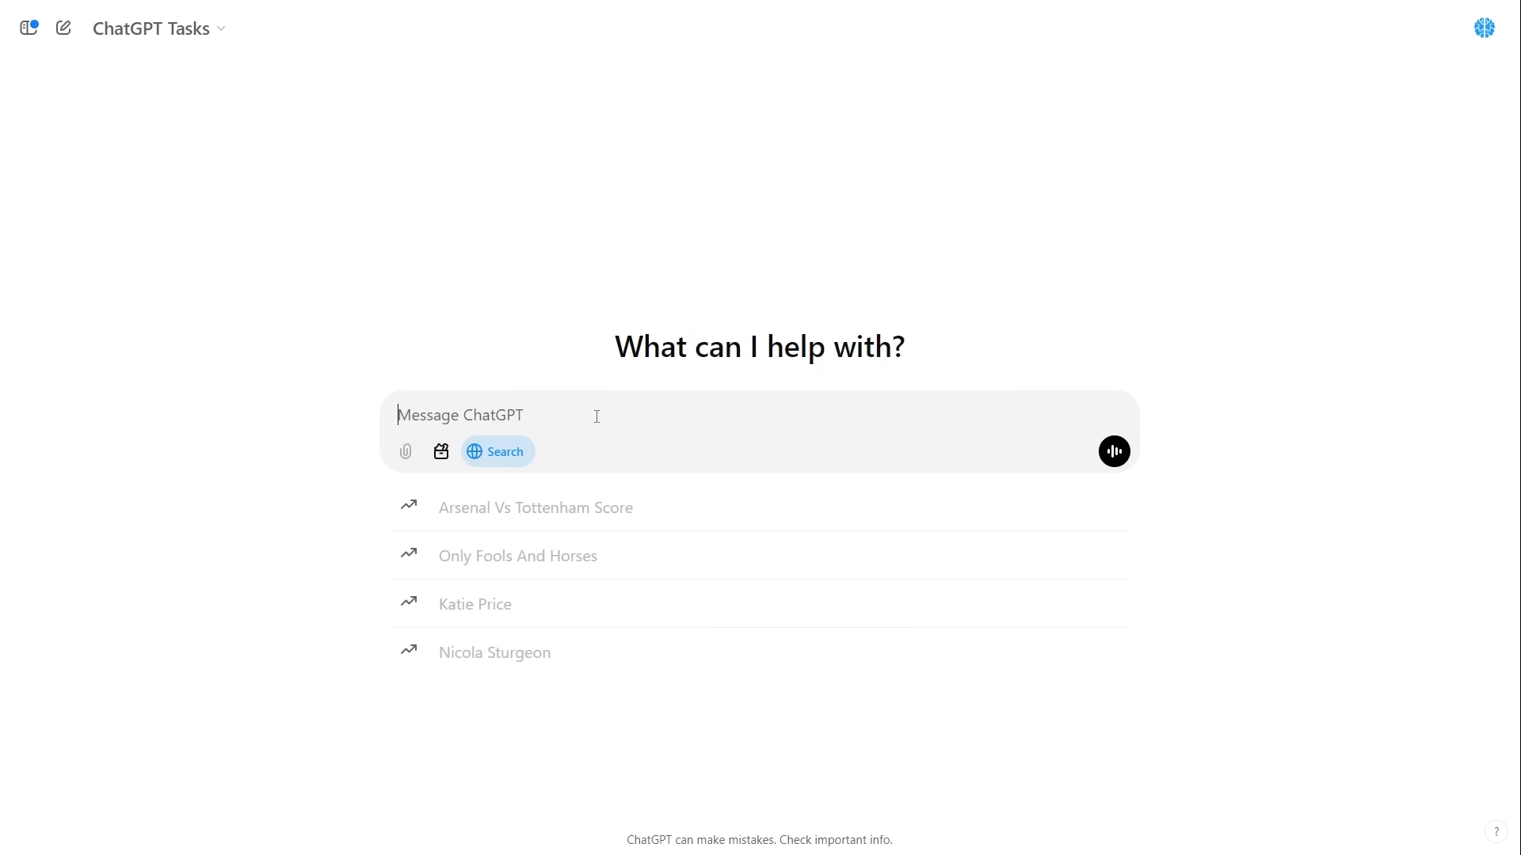
type("Every sunday ")
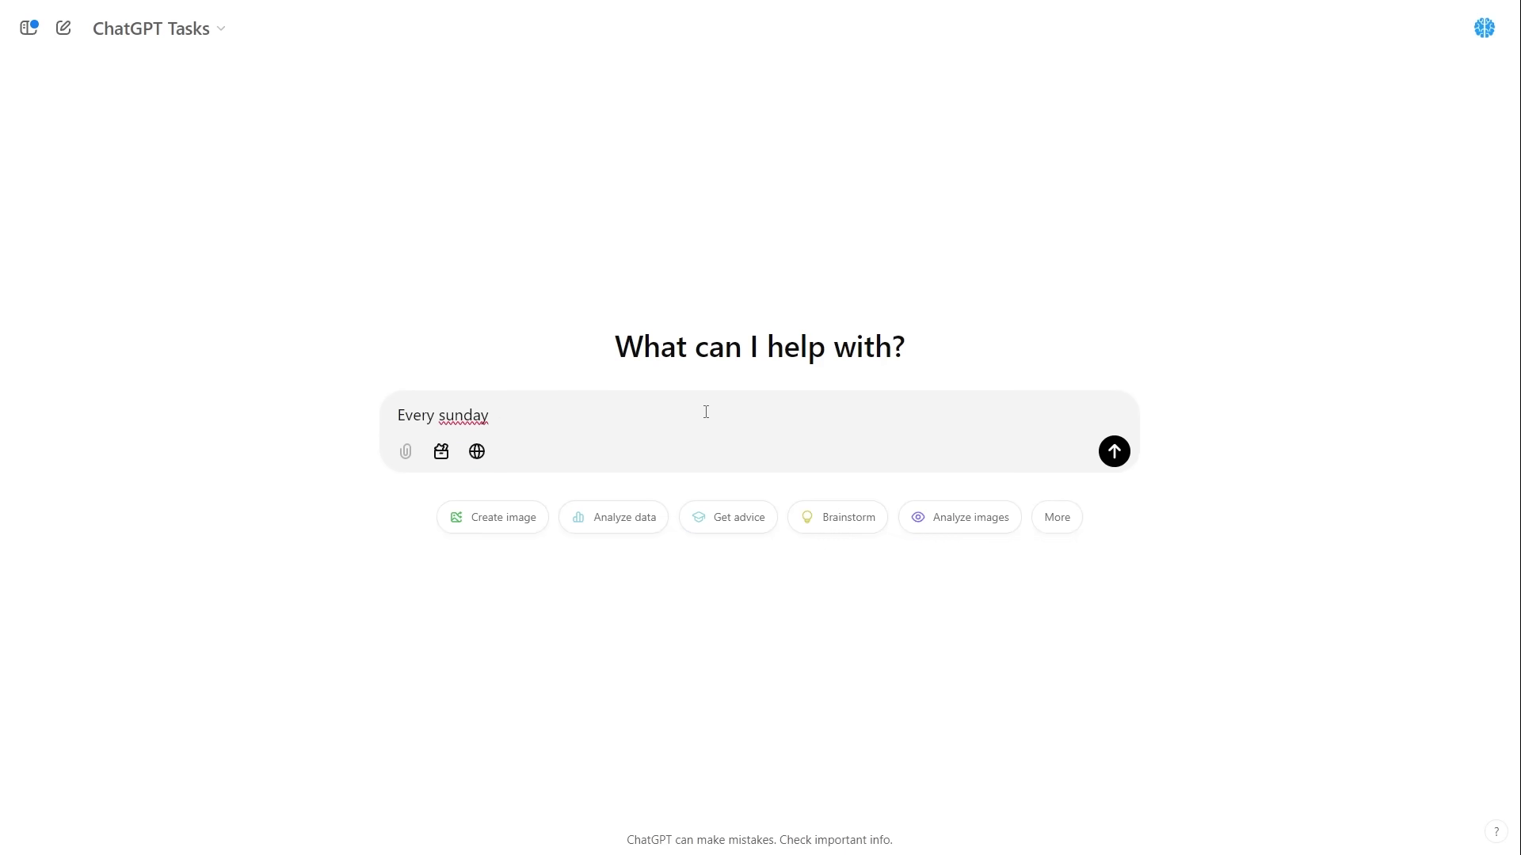
type("provide a list of key ai news stori")
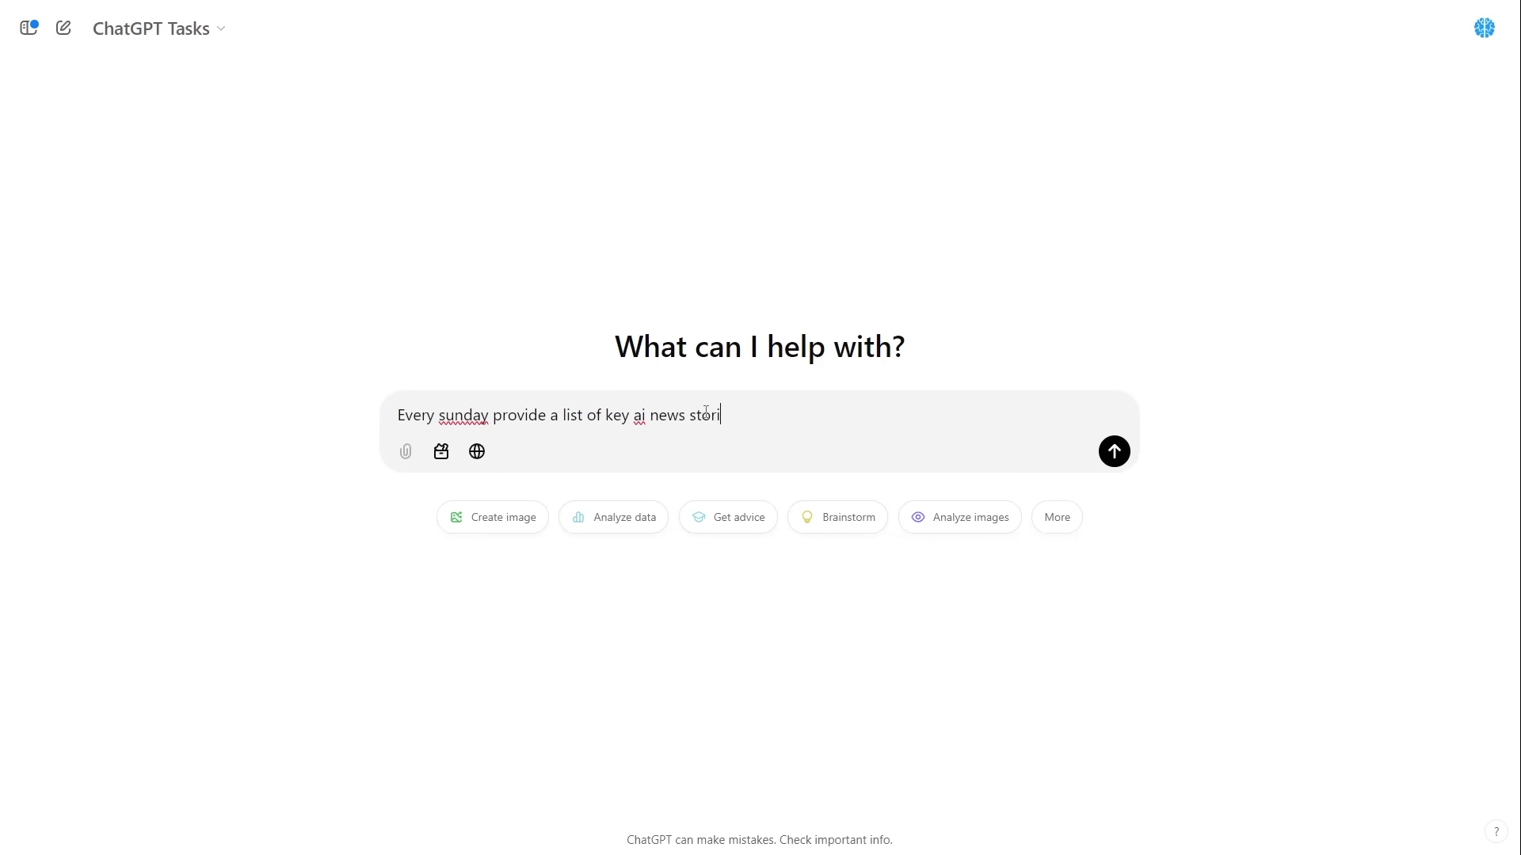
type("es and highlight their importance for agi")
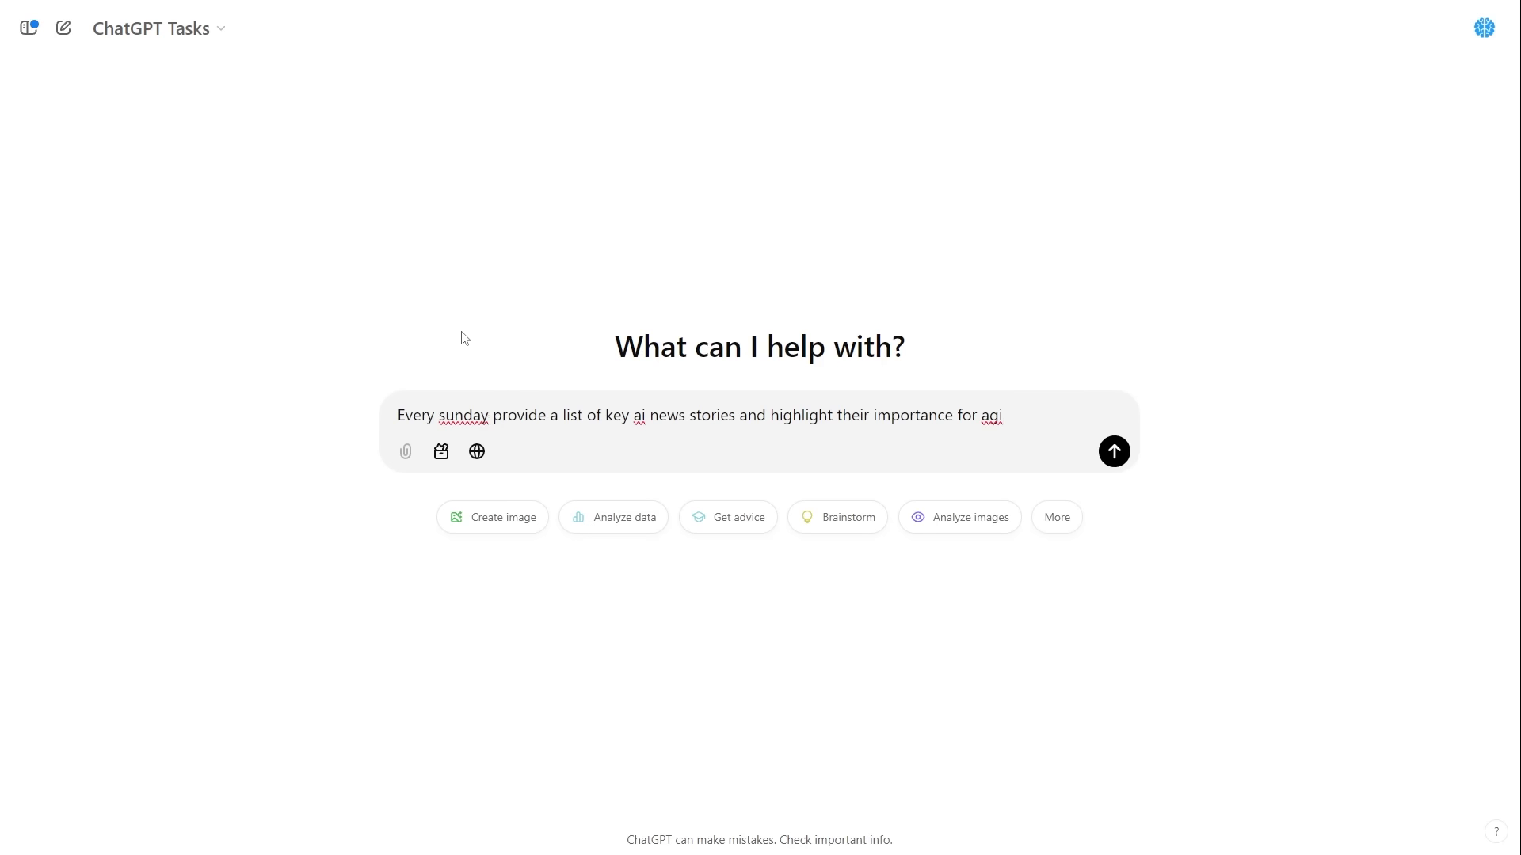
left_click_drag(399, 418, 488, 418)
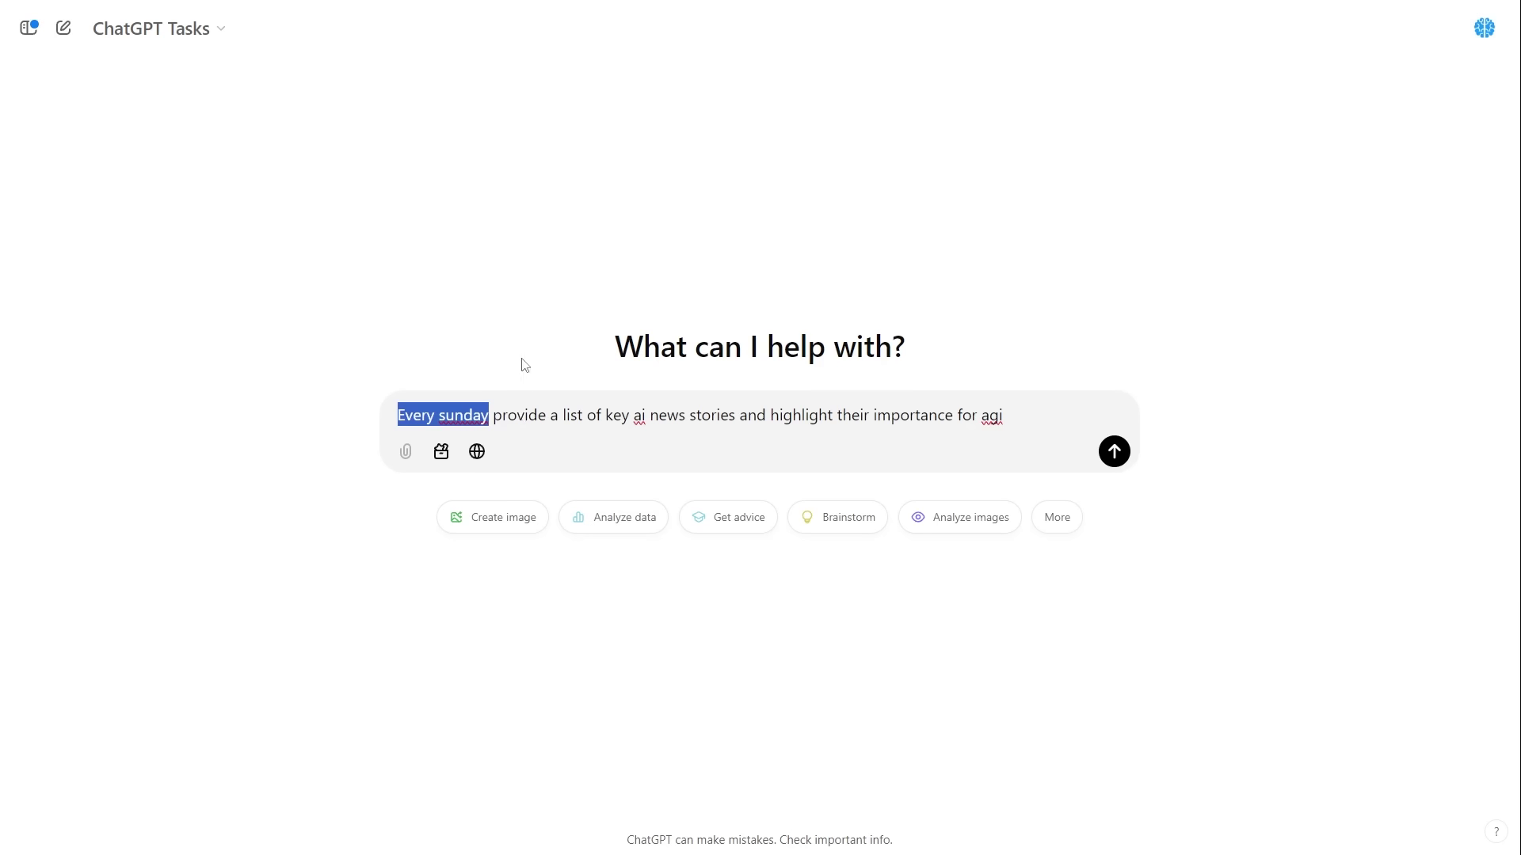
left_click_drag(564, 420, 734, 417)
left_click(477, 452)
left_click(507, 453)
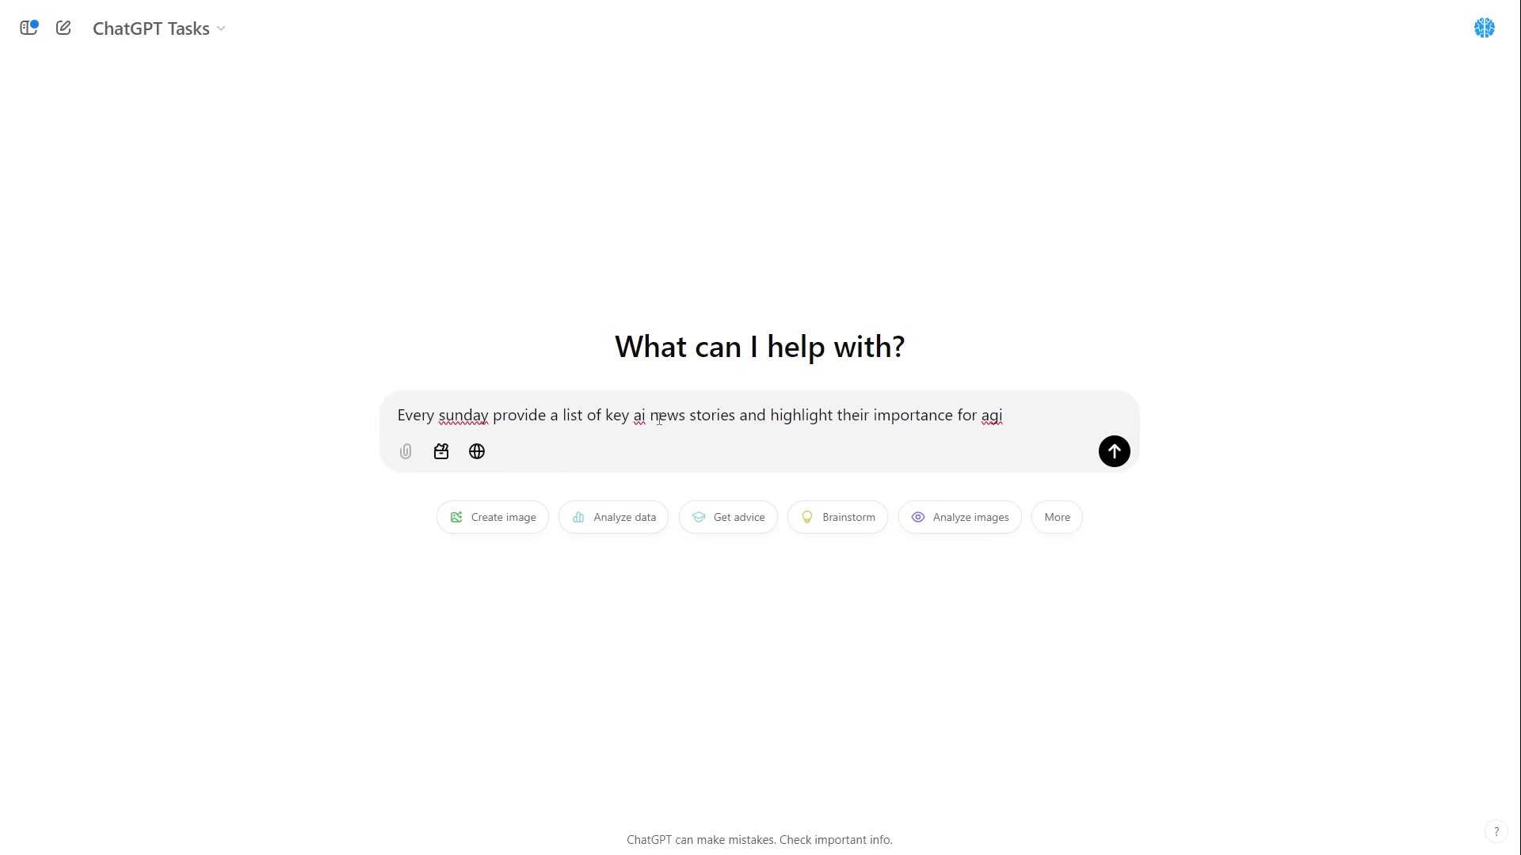
Replace 'agi' at the end of the prompt with 'post labour economics'.
left_click_drag(759, 418, 983, 424)
type("robit")
key("BackSpace")
key("BackSpace")
key("BackSpace")
key("BackSpace")
key("BackSpace")
key("BackSpace")
type("social media")
key("BackSpace")
key("BackSpace")
key("BackSpace")
key("BackSpace")
key("BackSpace")
key("BackSpace")
key("BackSpace")
key("BackSpace")
key("BackSpace")
key("BackSpace")
key("BackSpace")
key("BackSpace")
type("post labour econo")
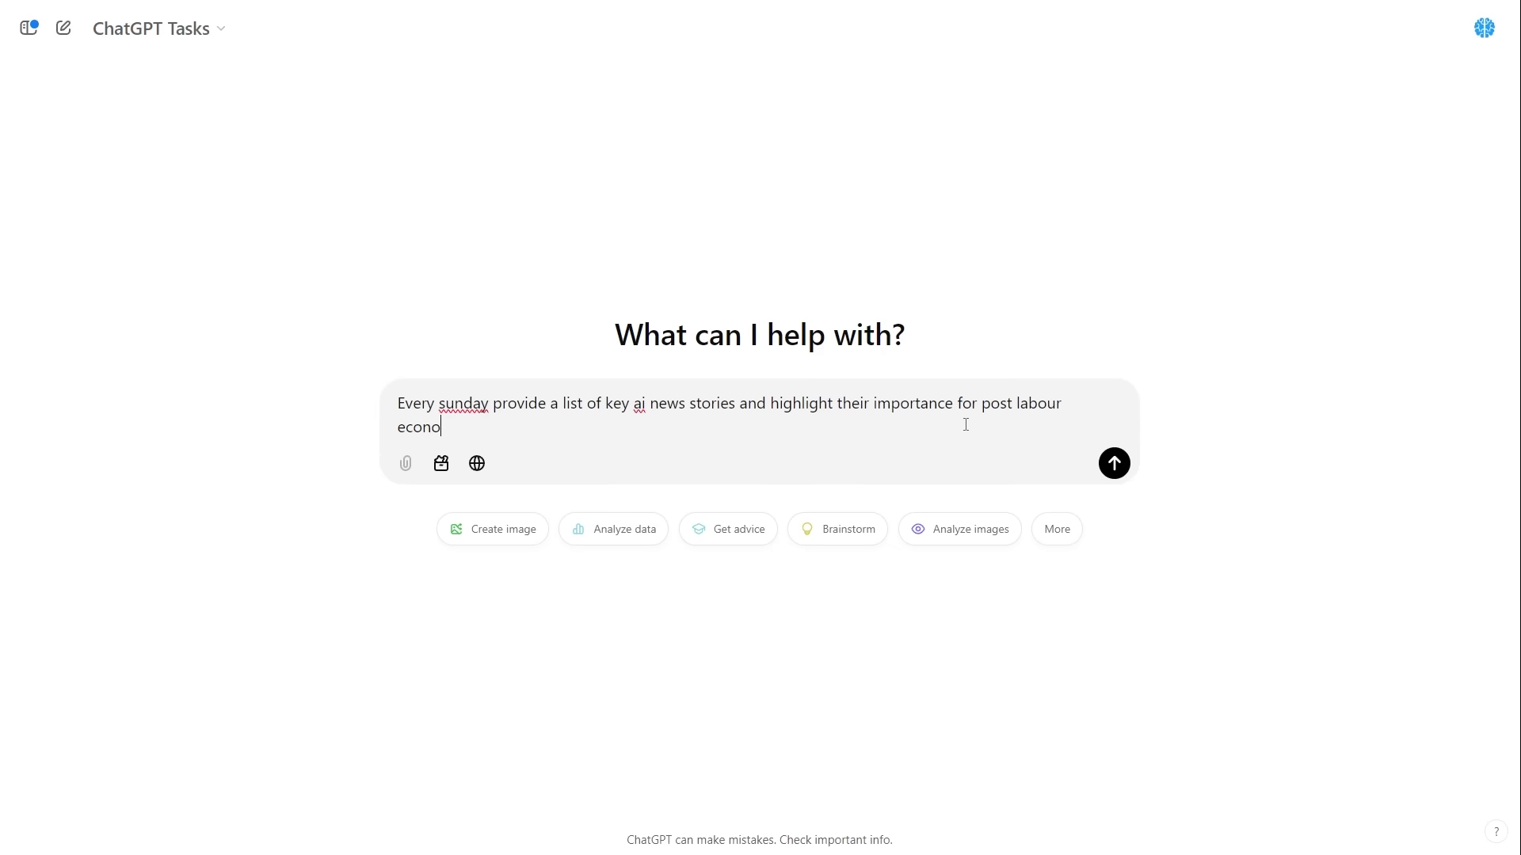
type("mics")
Overwrite the whole draft prompt with the pasted YOUTUBE CONTENT weekend template.
left_click_drag(516, 425, 592, 404)
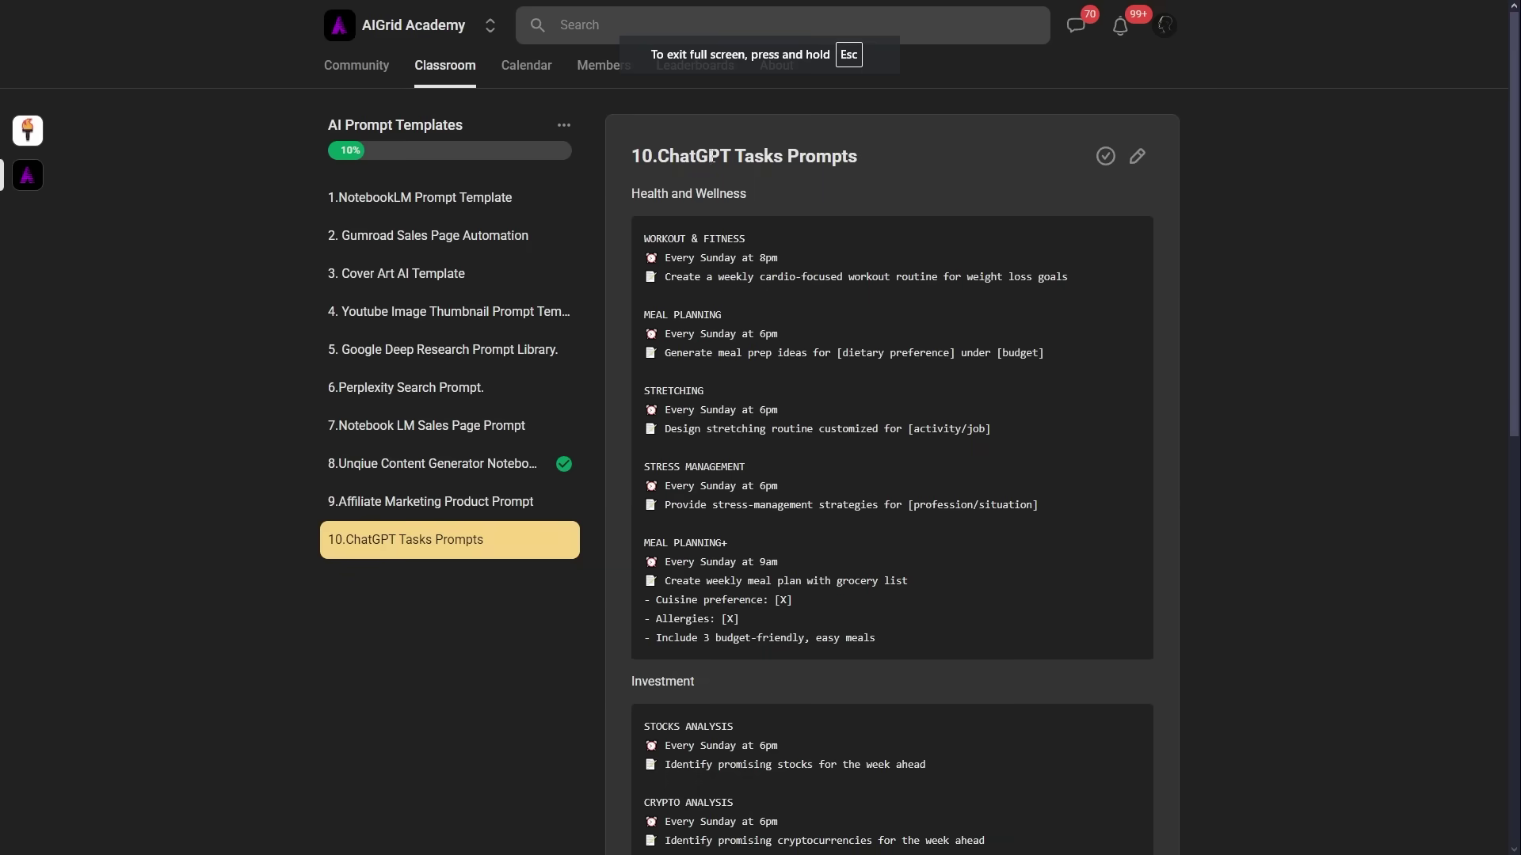
scroll(777, 205, "down", 10)
scroll(772, 204, "up", 10)
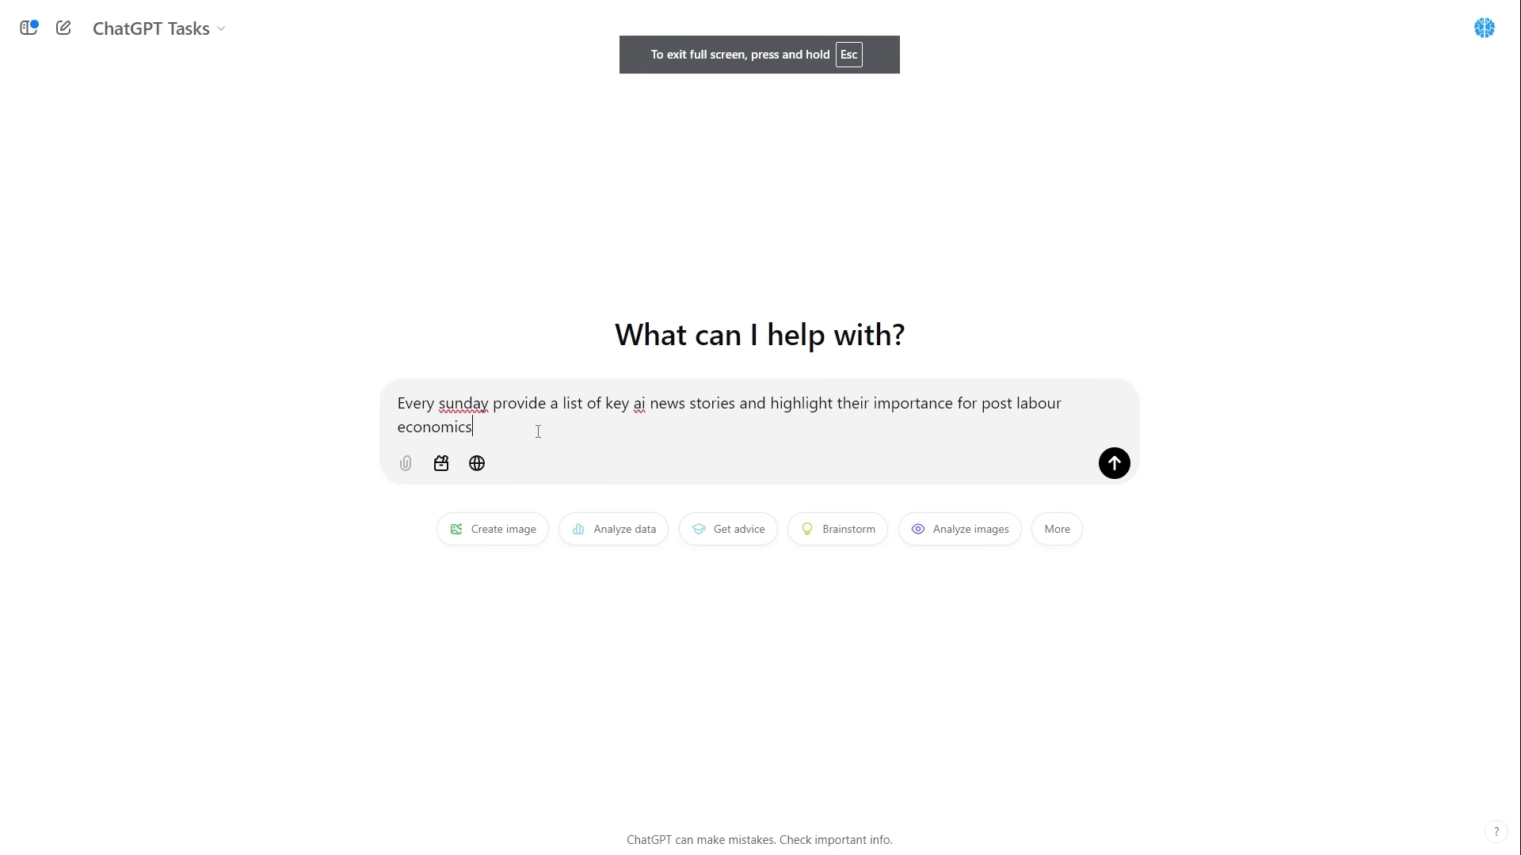
left_click_drag(538, 432, 384, 383)
type("YOUTUBE CONTENT ⏰ Every day at 6pm 📝 Create YouTube script based on [industry] news summary")
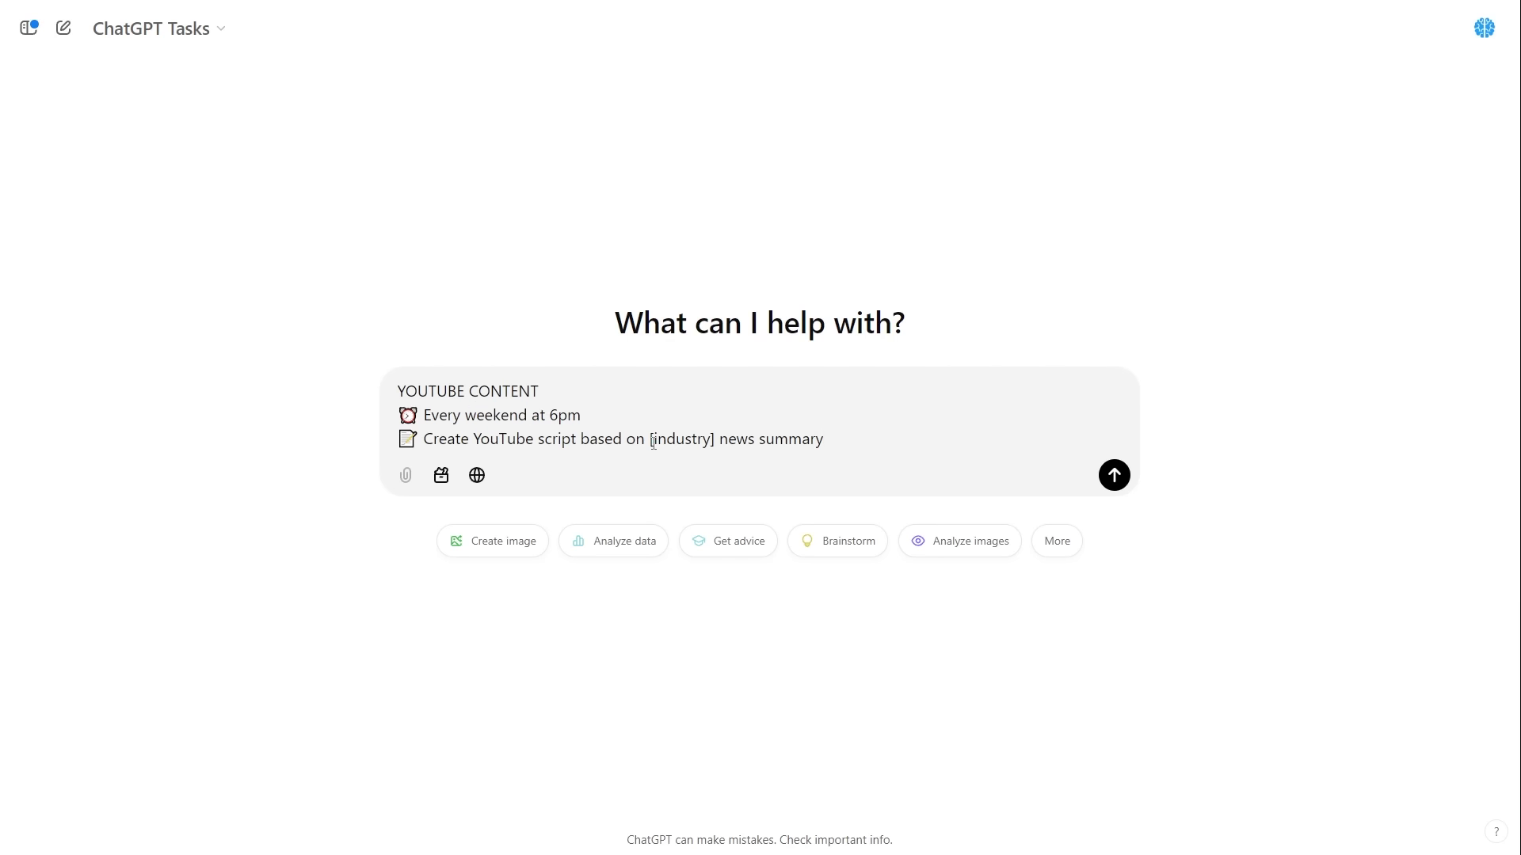
Change the [industry] placeholder to AI and append 'for the tiktok platform'.
left_click_drag(651, 441, 716, 440)
type("AI")
left_click(780, 441)
type("for the yo")
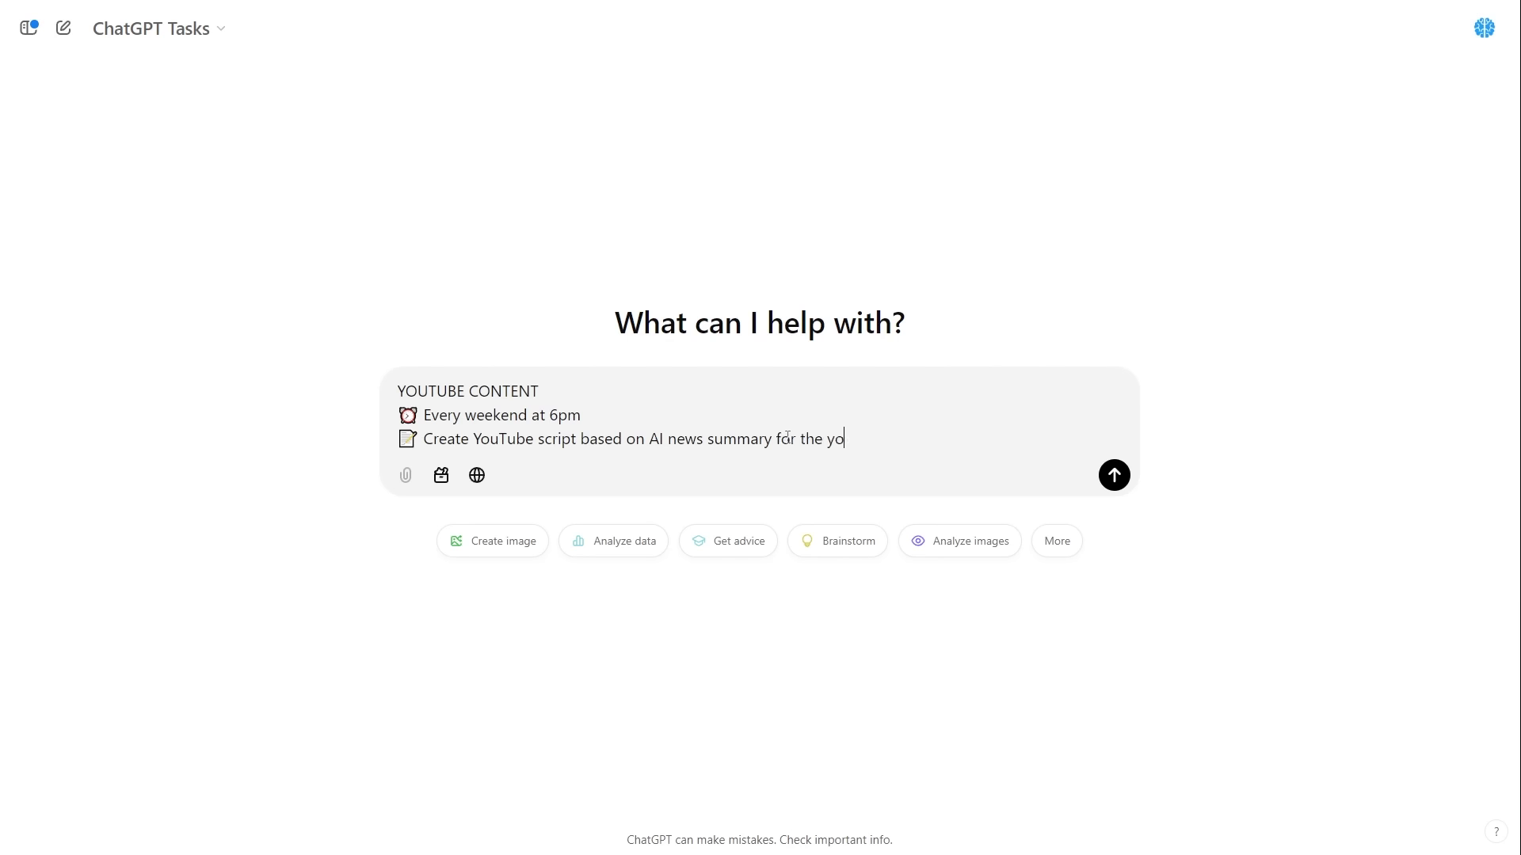
type("utube platfo")
key("BackSpace")
key("BackSpace")
key("BackSpace")
key("BackSpace")
Remove the YOUTUBE CONTENT heading and send the TikTok script task request.
key("BackSpace")
key("BackSpace")
key("BackSpace")
key("BackSpace")
key("BackSpace")
key("BackSpace")
key("BackSpace")
key("BackSpace")
key("BackSpace")
key("BackSpace")
type("tiktok platform")
left_click_drag(540, 391, 332, 387)
key("BackSpace")
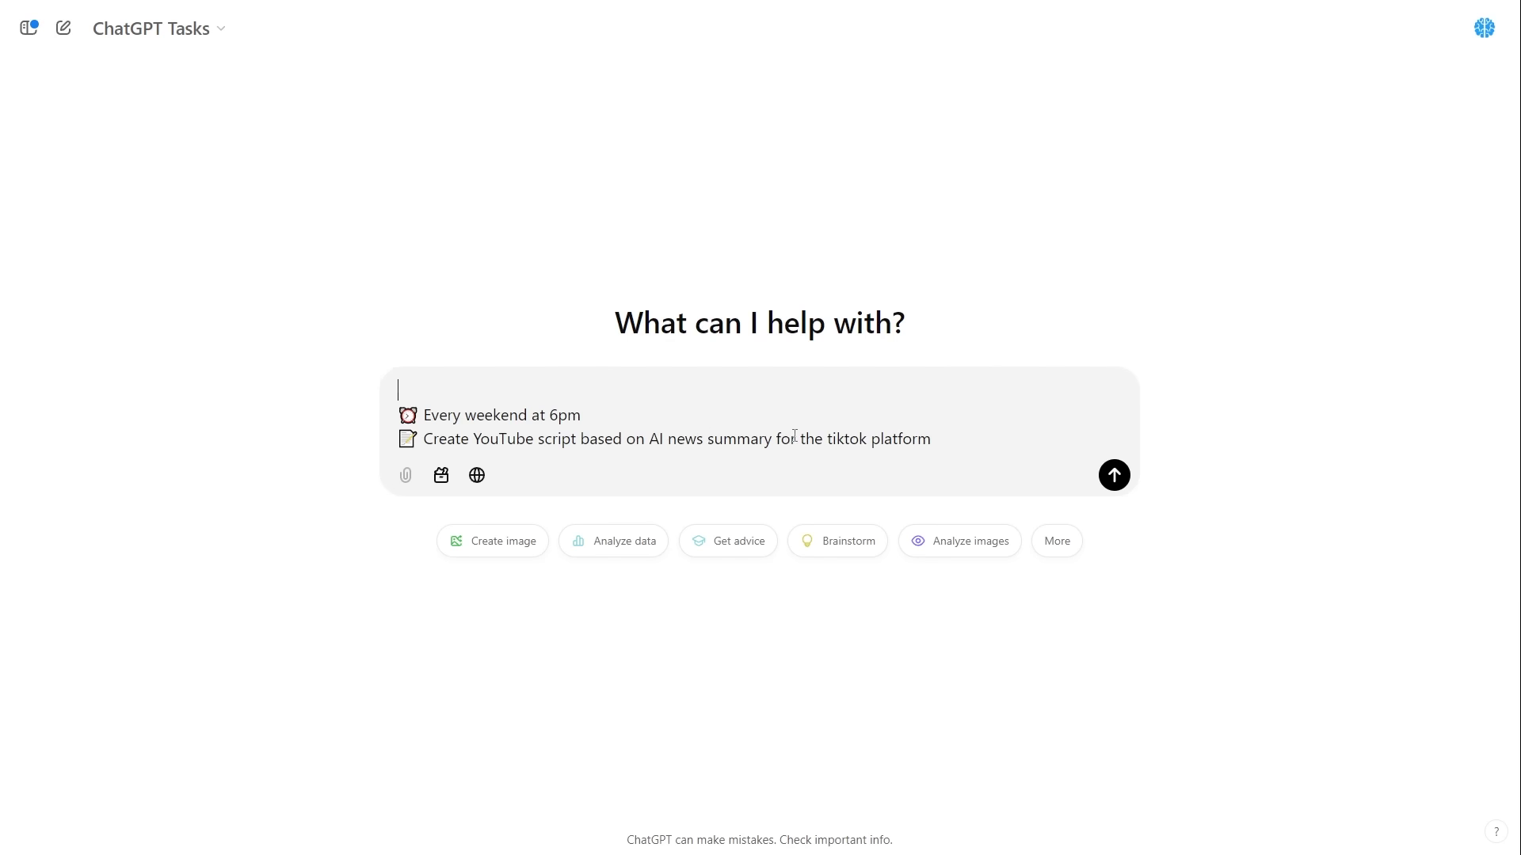
left_click(948, 438)
key("Return")
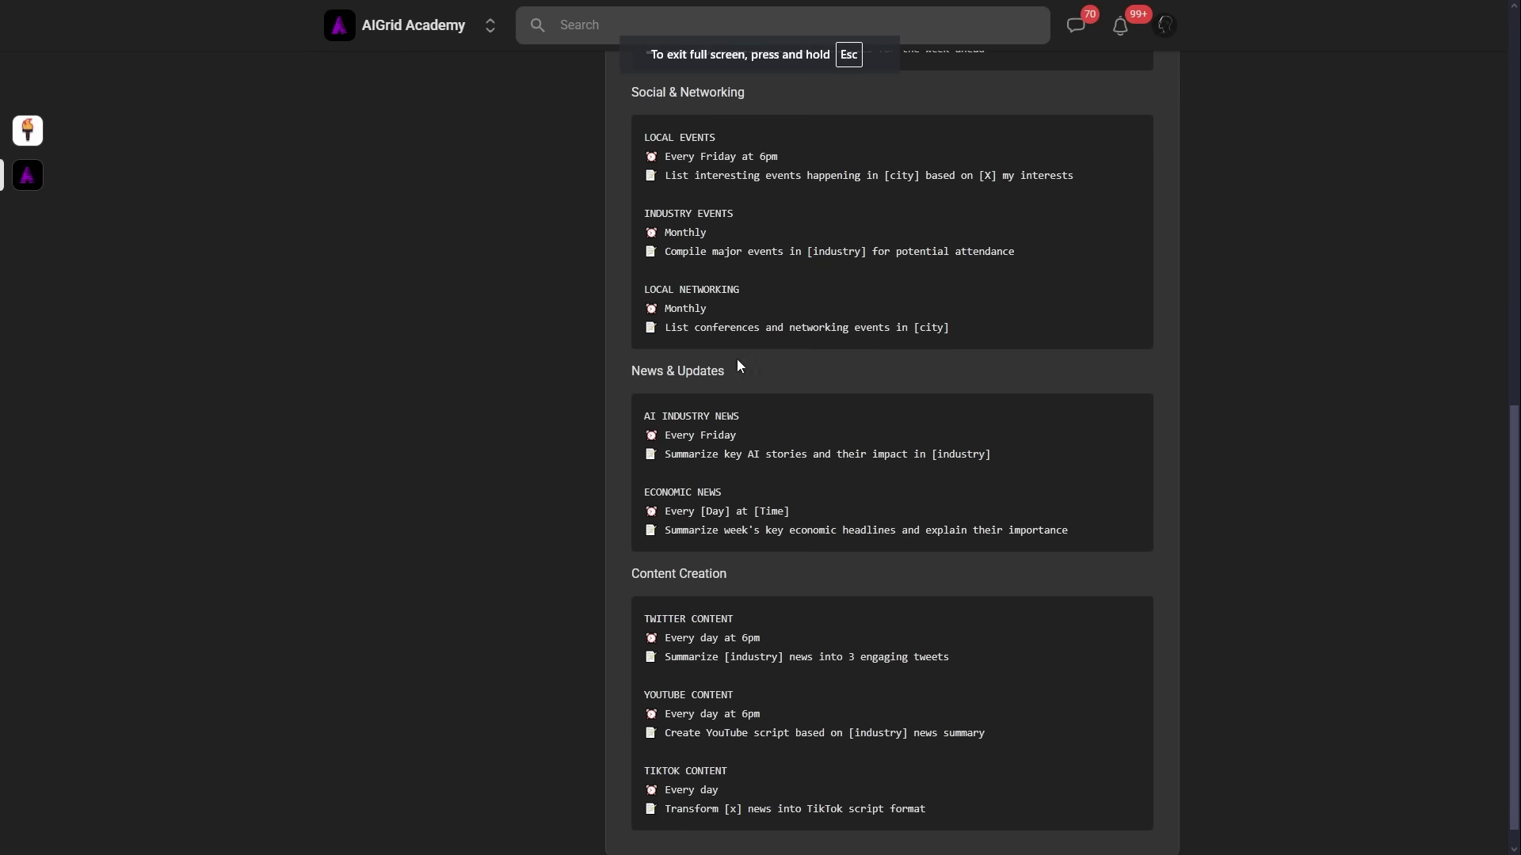
Copy the LOCAL EVENTS Friday 6pm template text from the lesson.
scroll(741, 366, "up", 3)
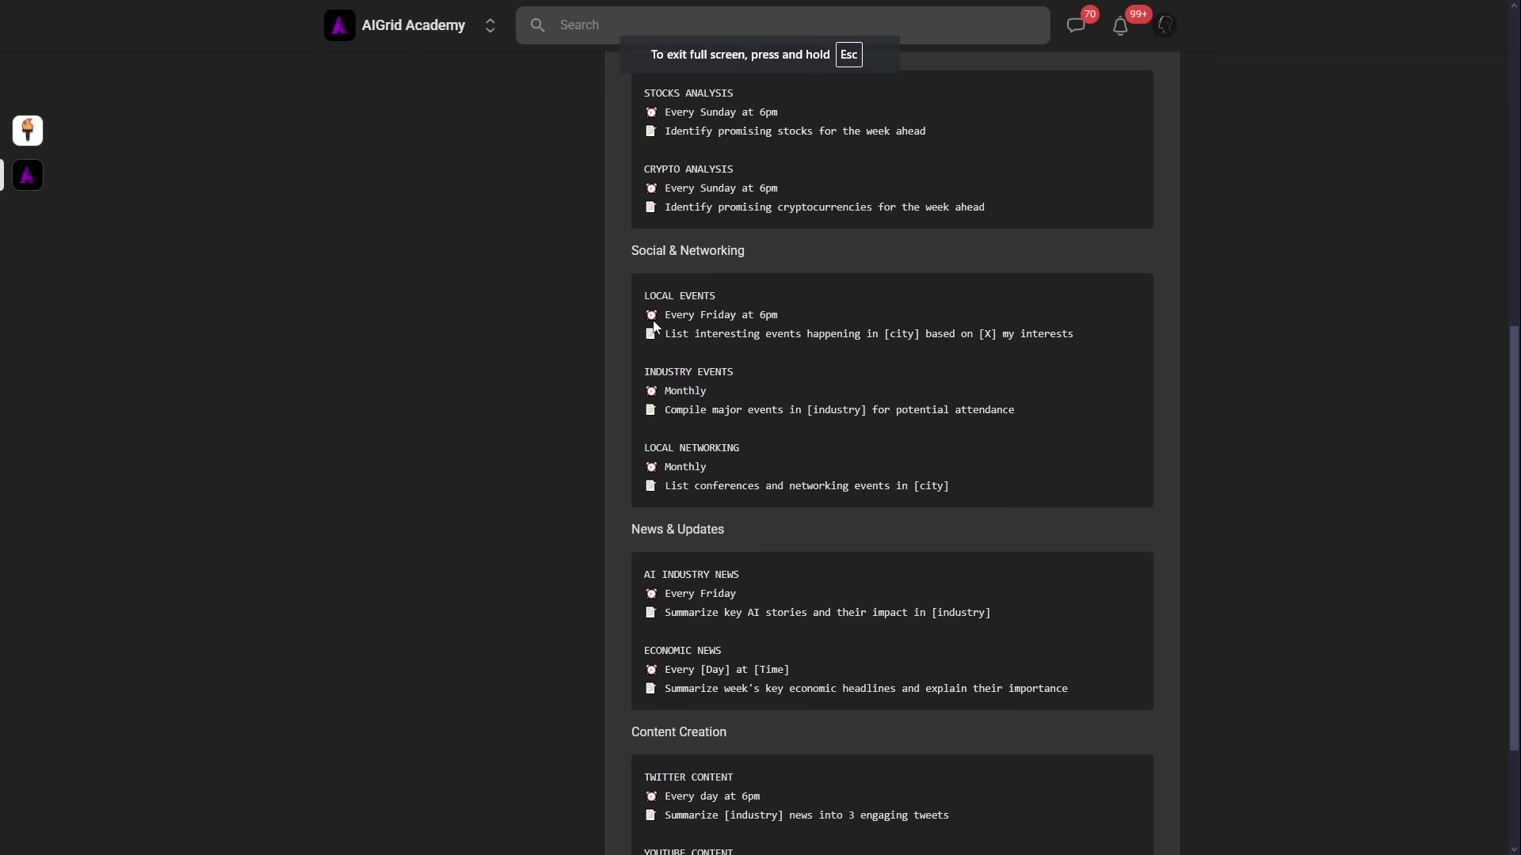
left_click_drag(1056, 429, 637, 377)
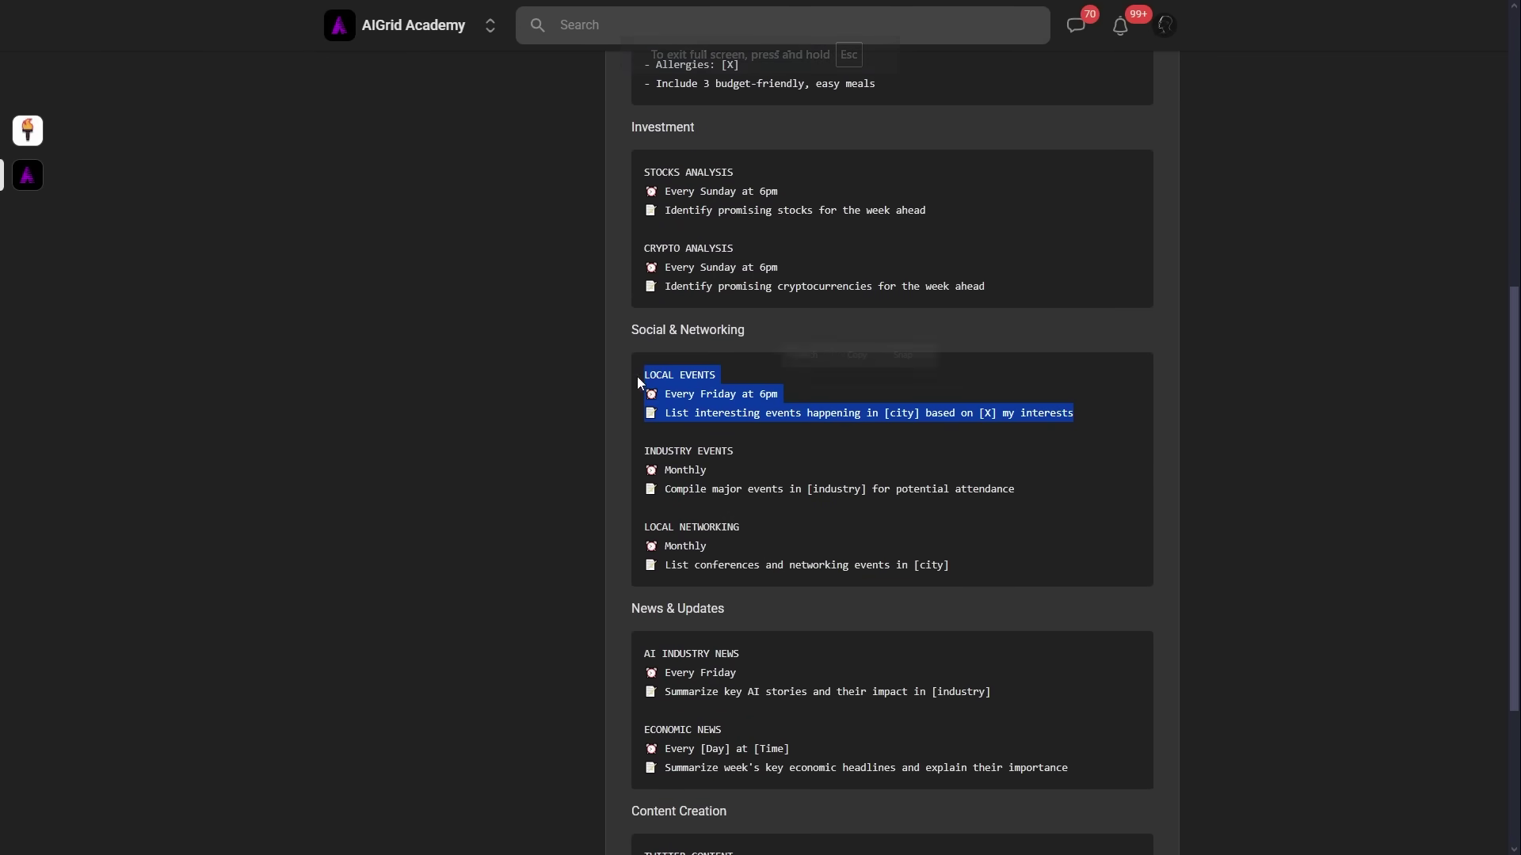
right_click(706, 396)
left_click(745, 464)
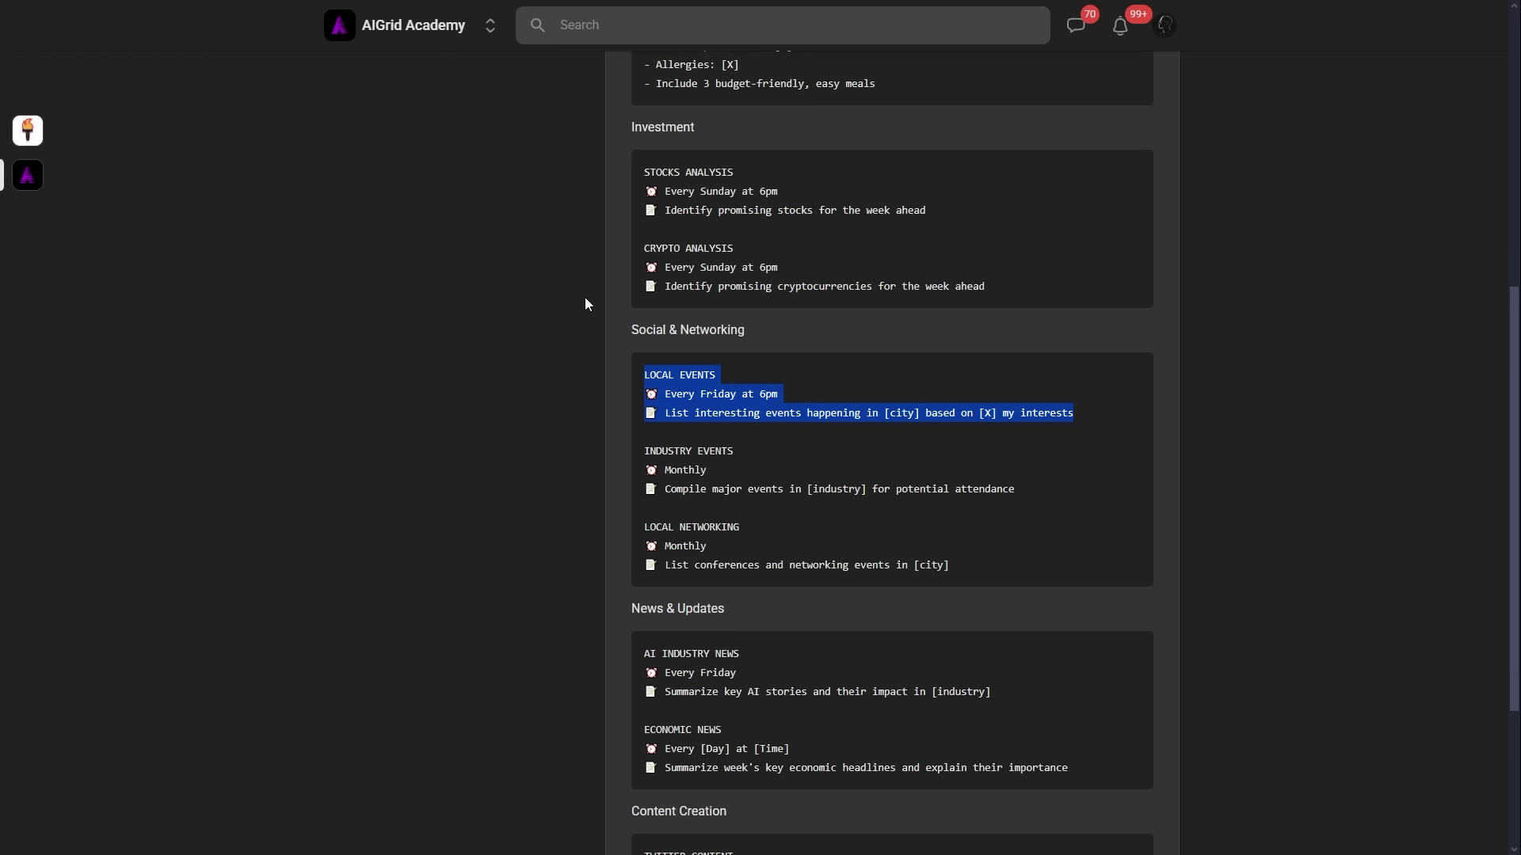
Paste the LOCAL EVENTS template into ChatGPT and set the city to London.
key("alt+Tab")
key("ctrl+v")
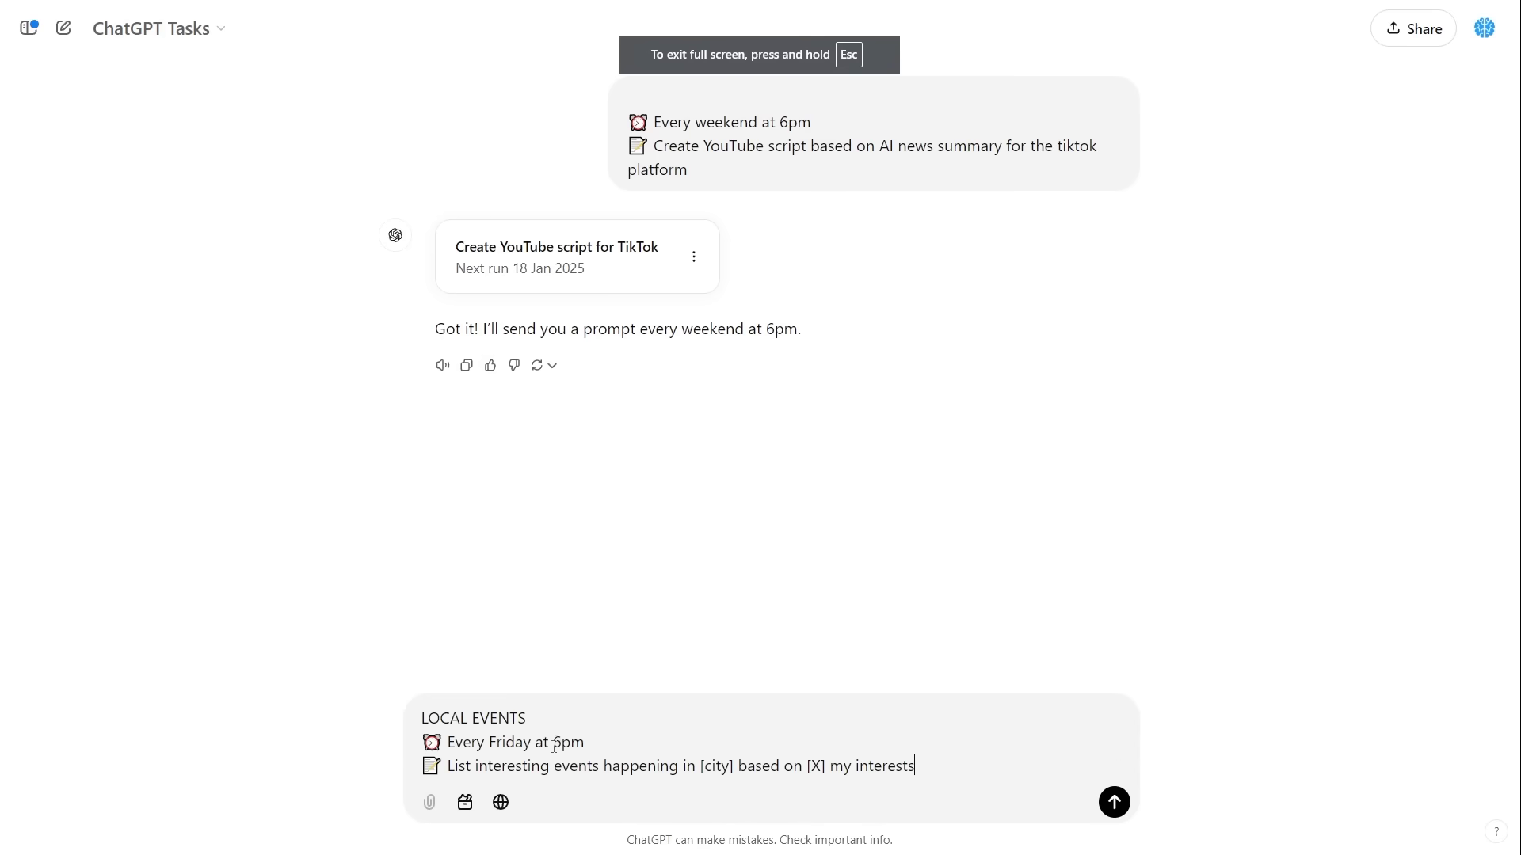
left_click_drag(560, 717, 405, 714)
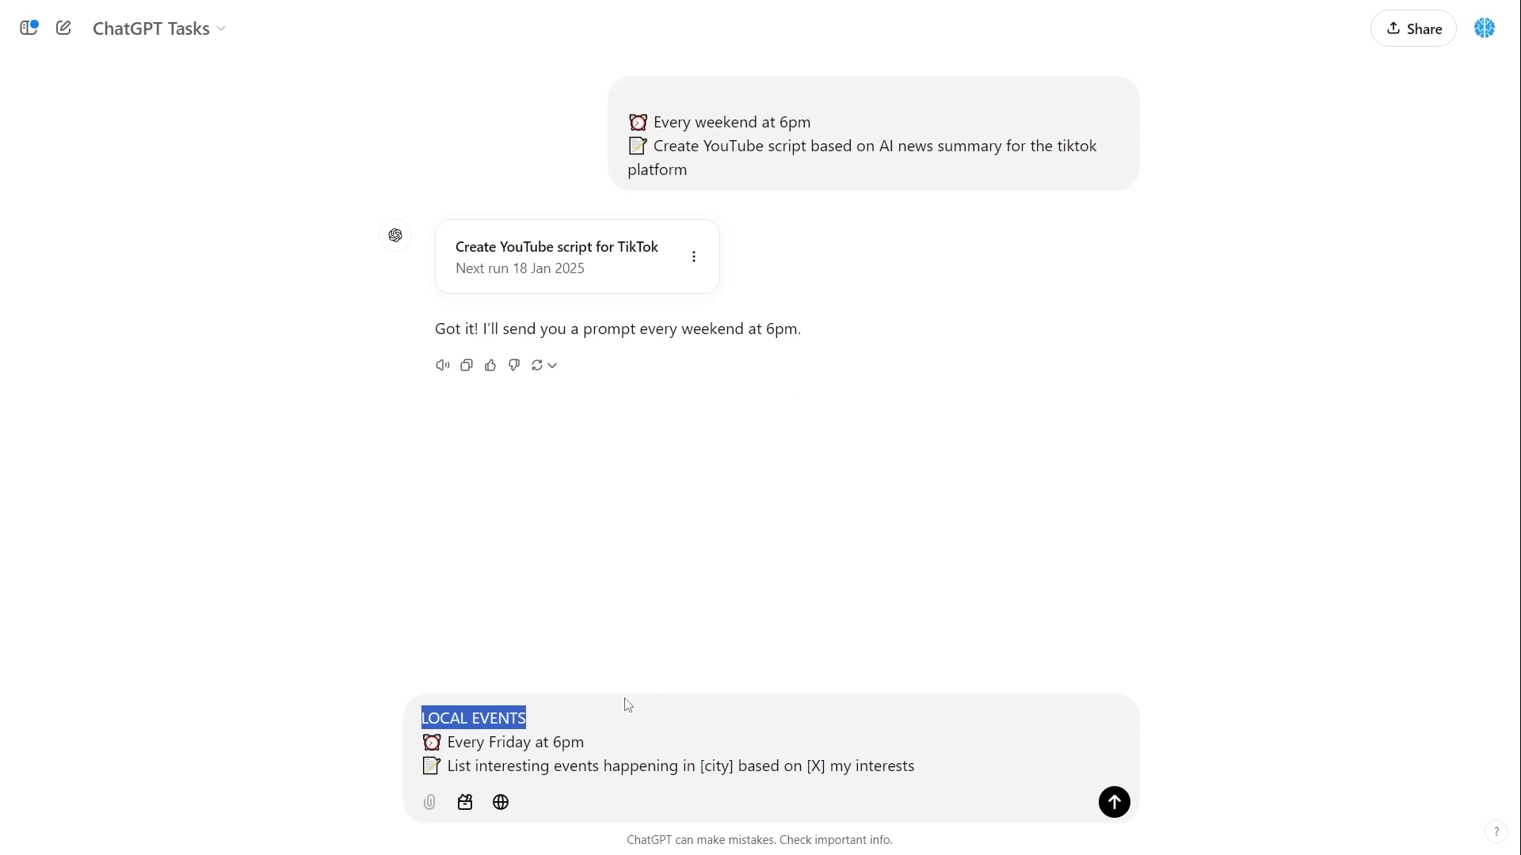
left_click_drag(734, 766, 702, 766)
type("London")
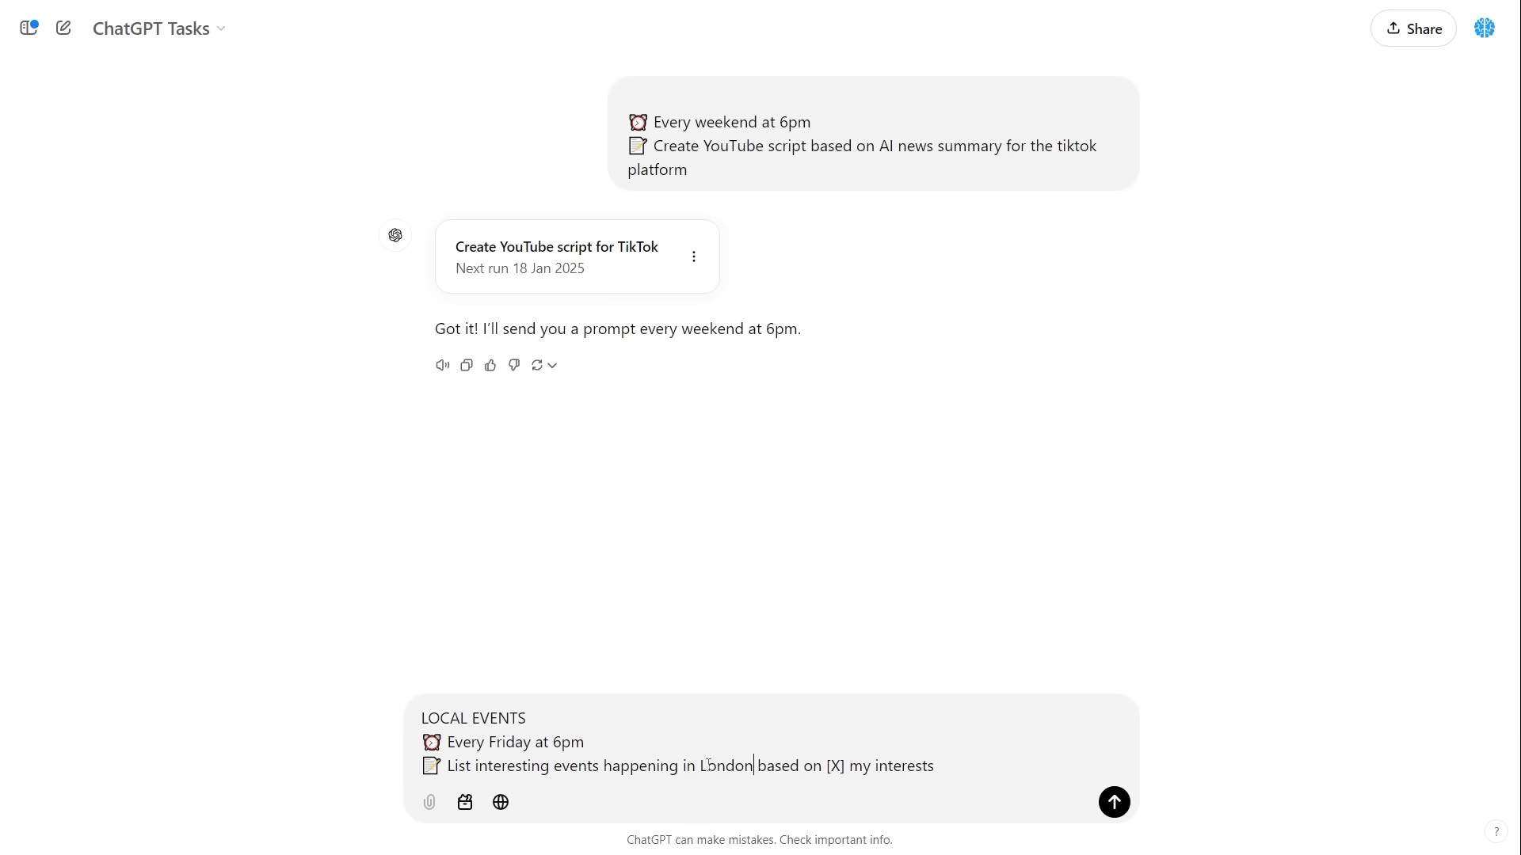
Replace '[X] my interests' with 'Sports Music and AI' and send the task request.
left_click_drag(850, 767, 837, 767)
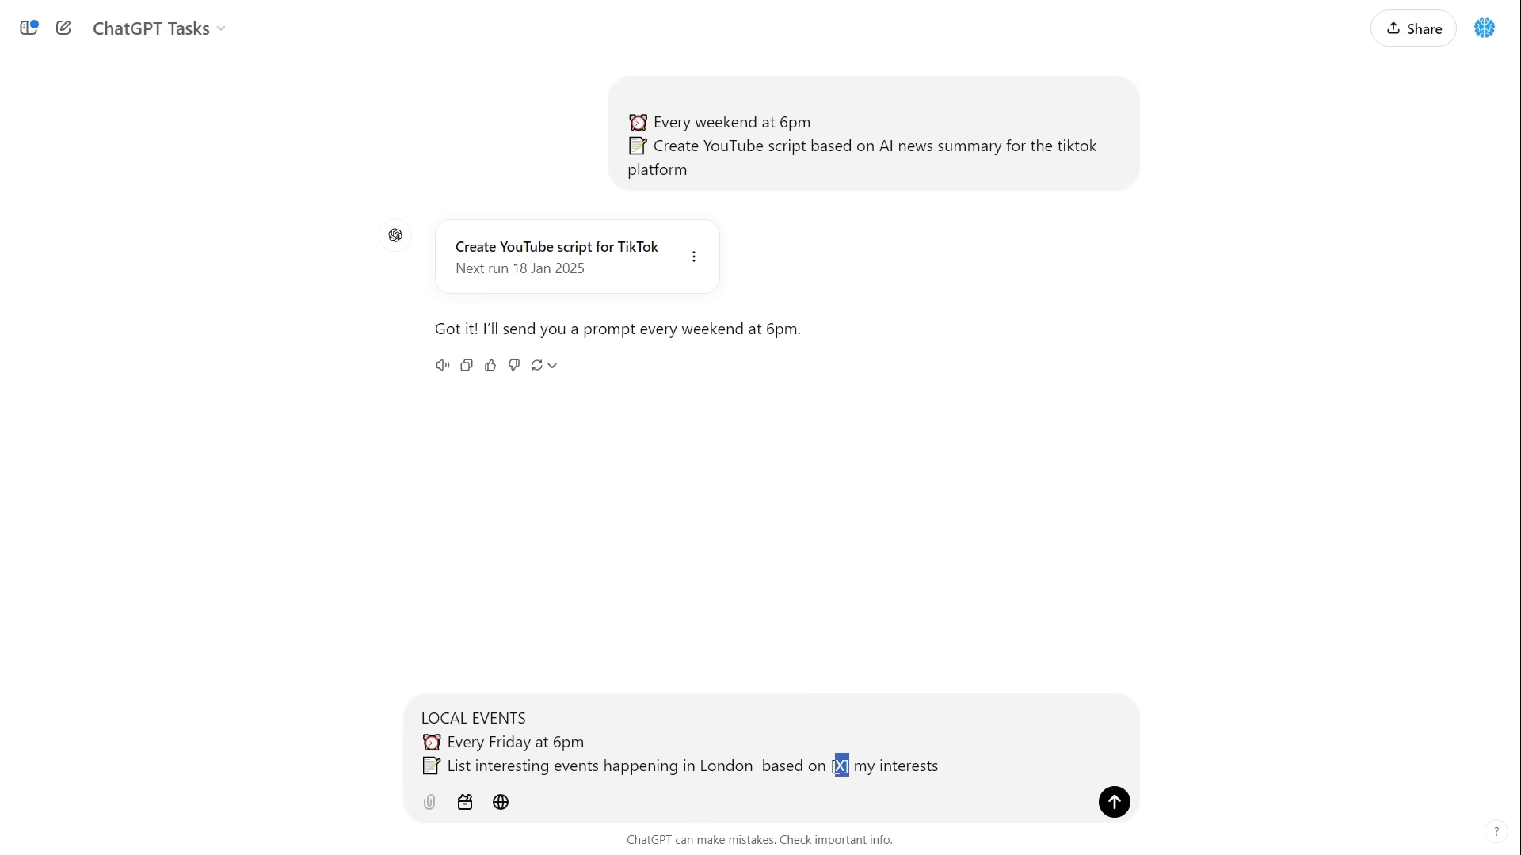
key("BackSpace")
key("BackSpace")
type("Sport")
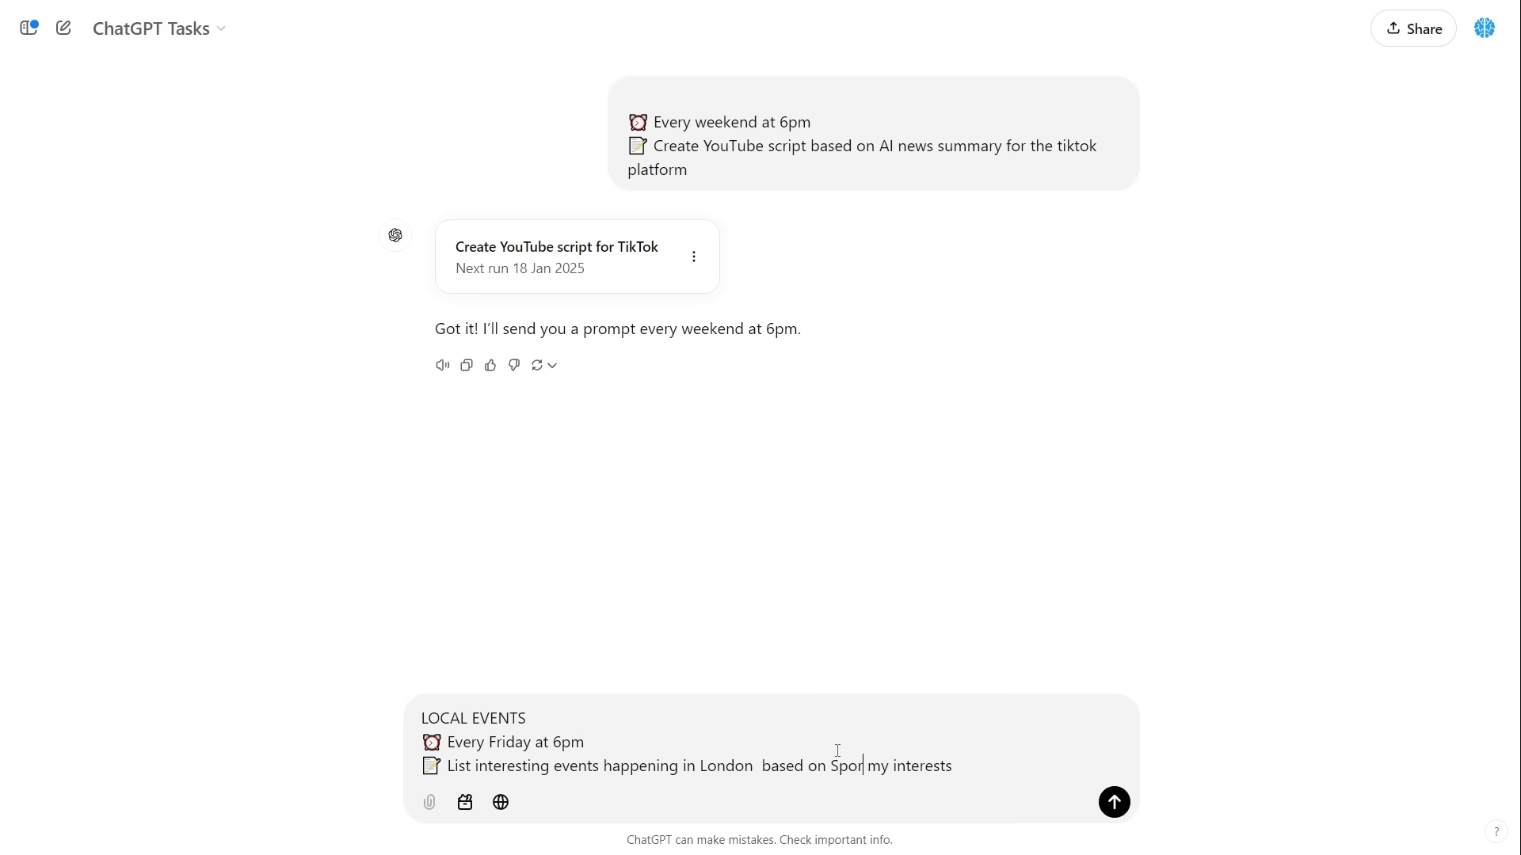
type("s Music and AI")
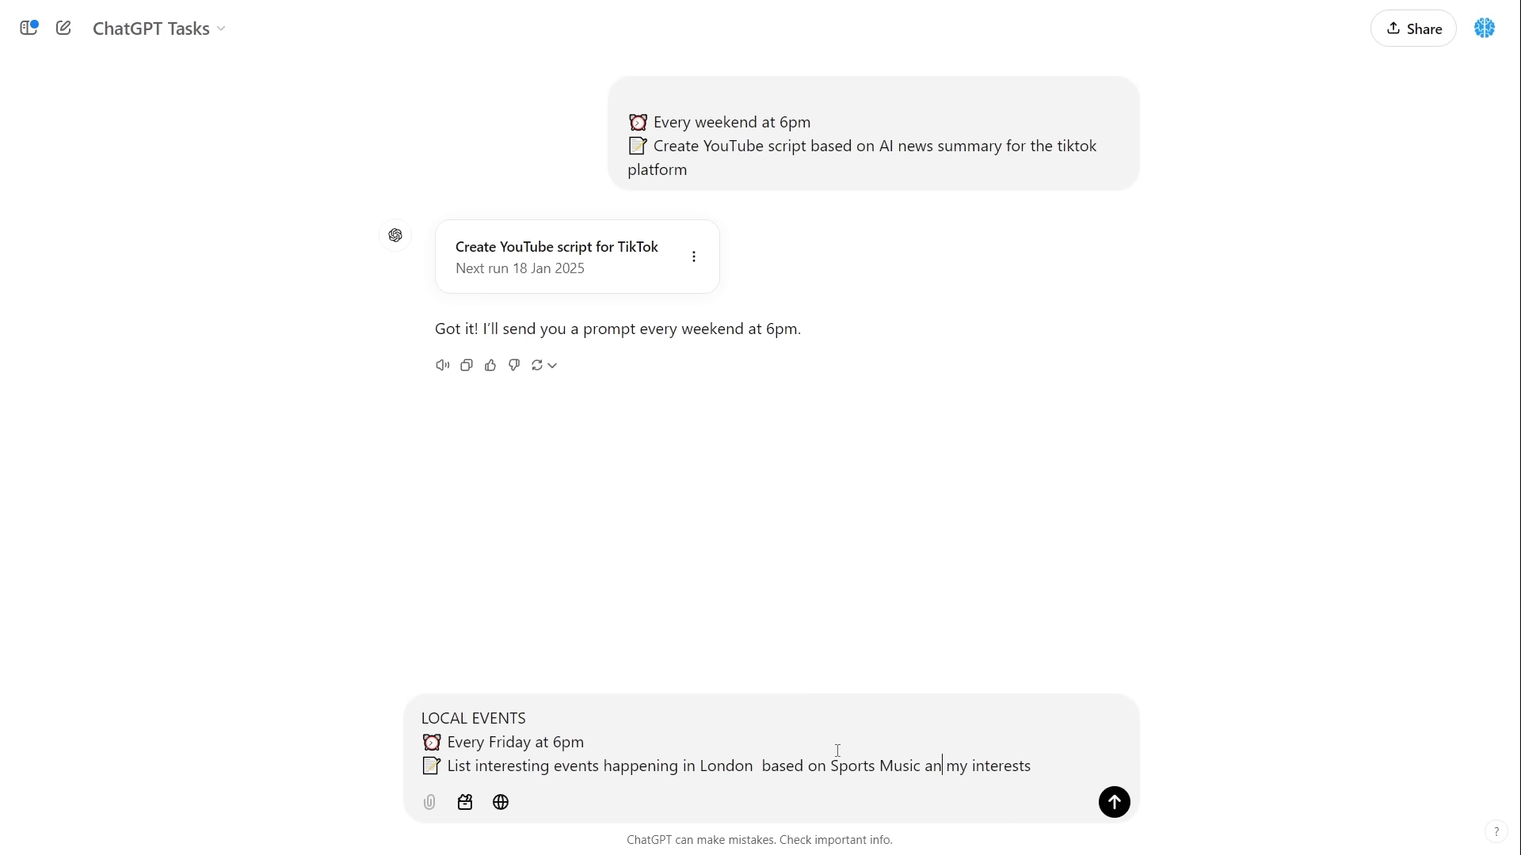
left_click_drag(1059, 767, 973, 767)
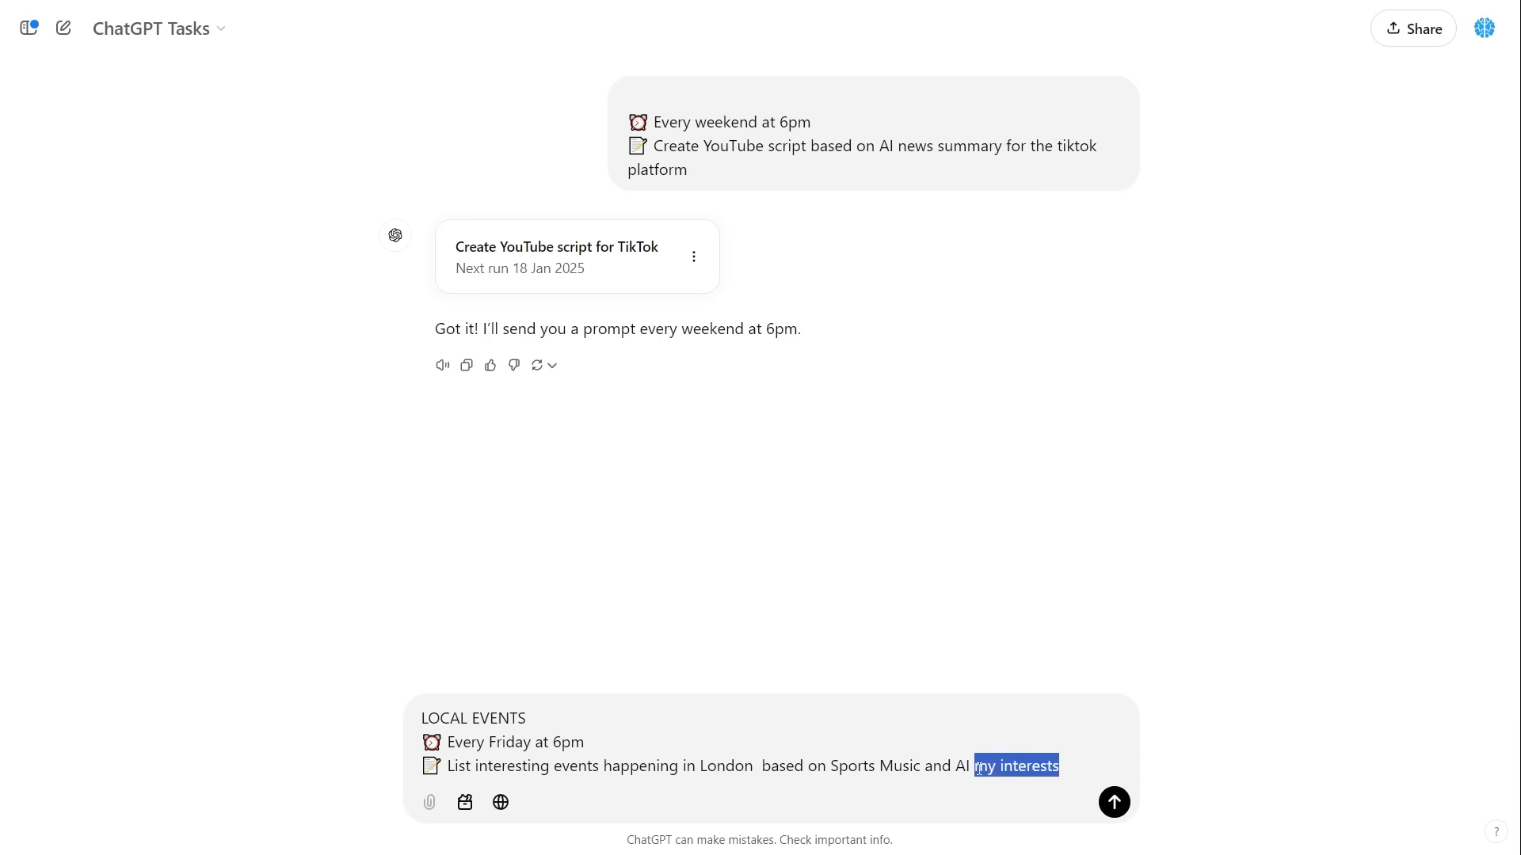
key("BackSpace")
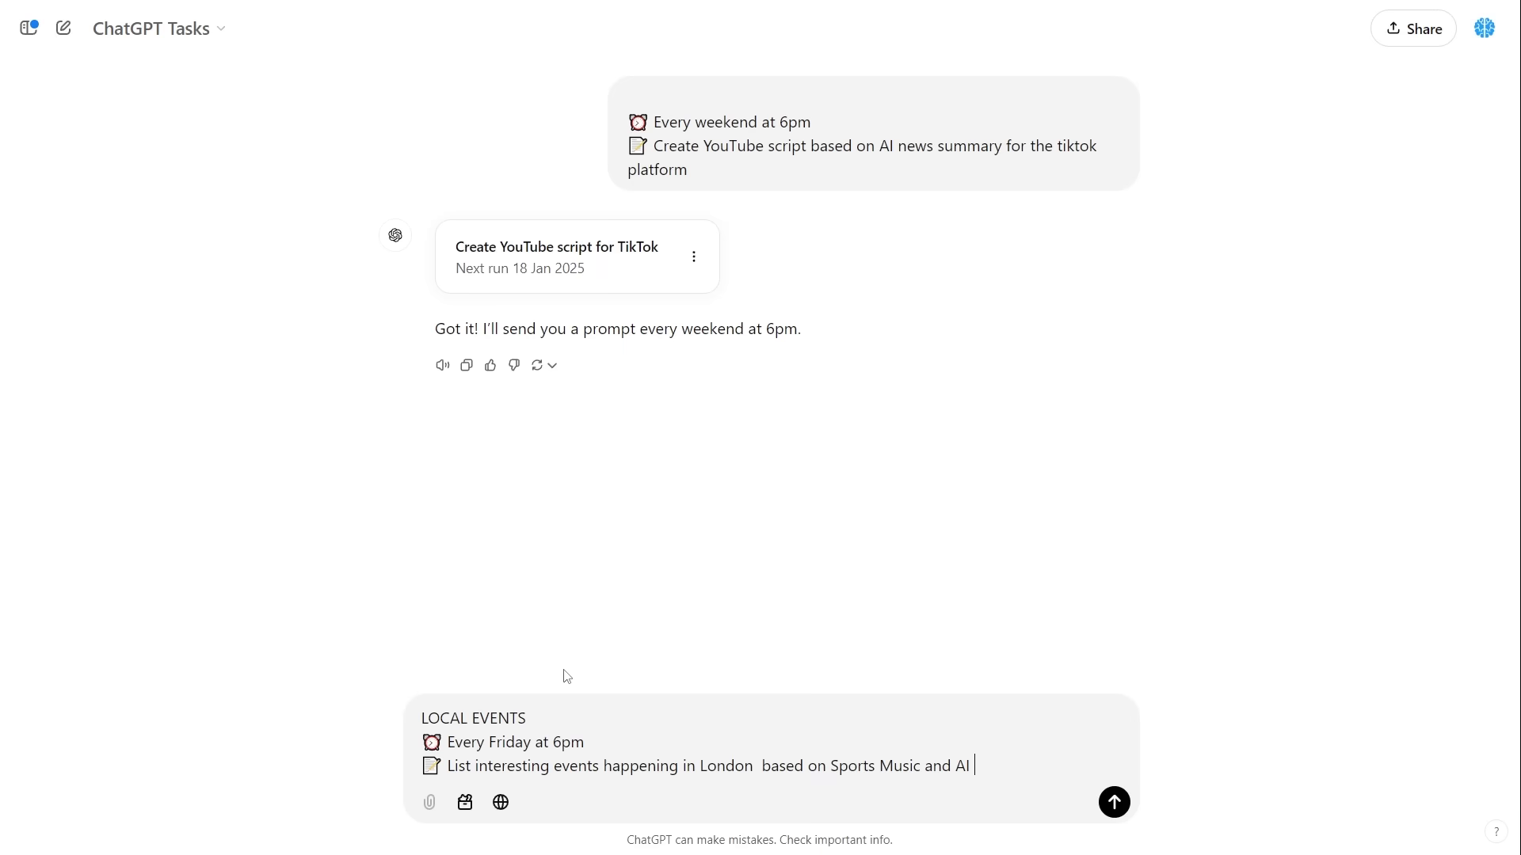
key("Return")
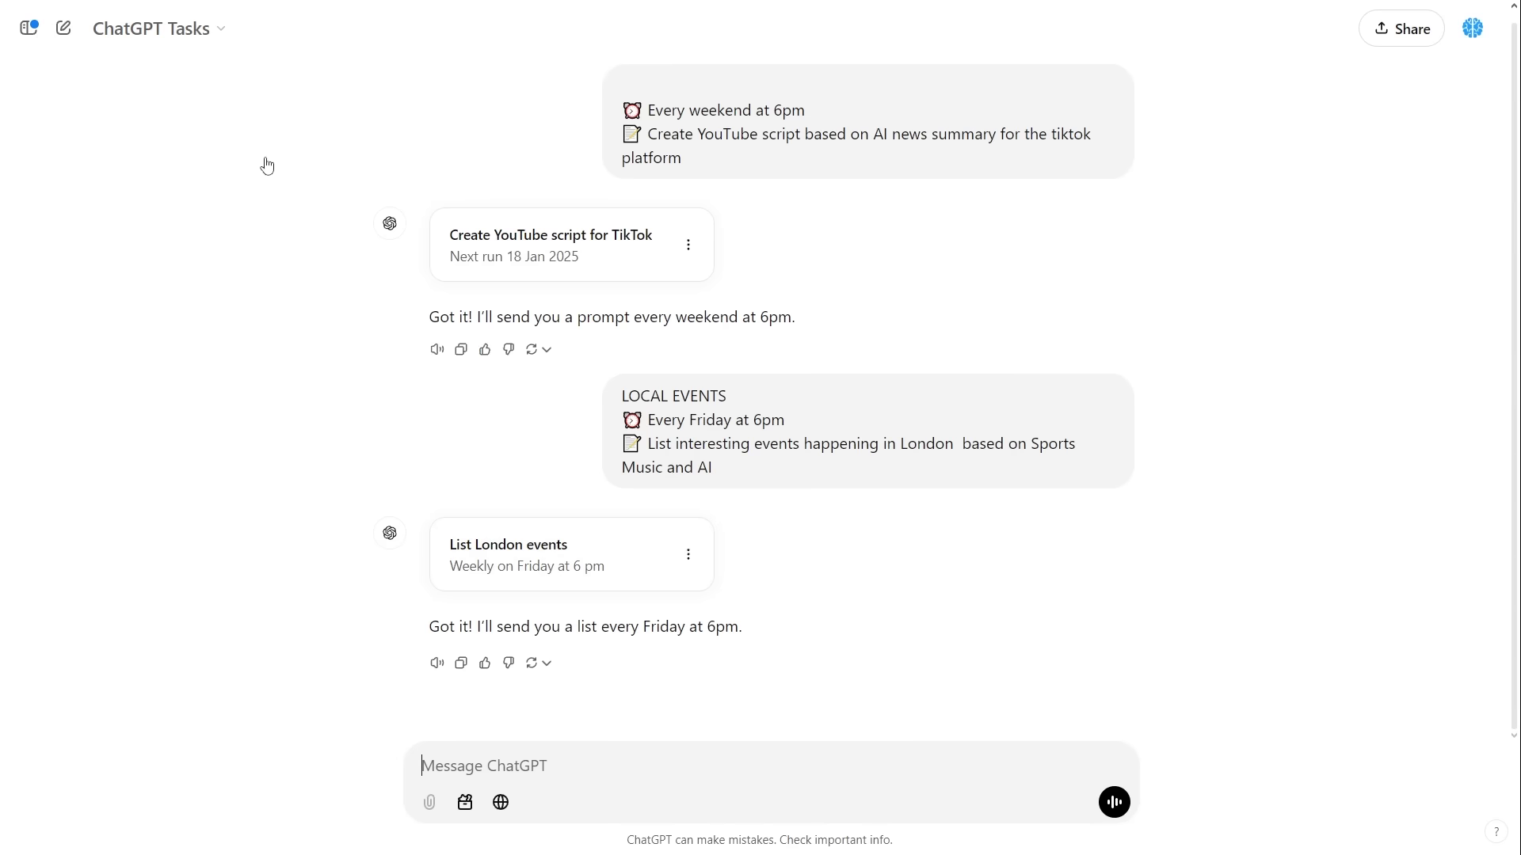
Start a new GPT-4o chat with web search turned on.
left_click(65, 29)
left_click(198, 35)
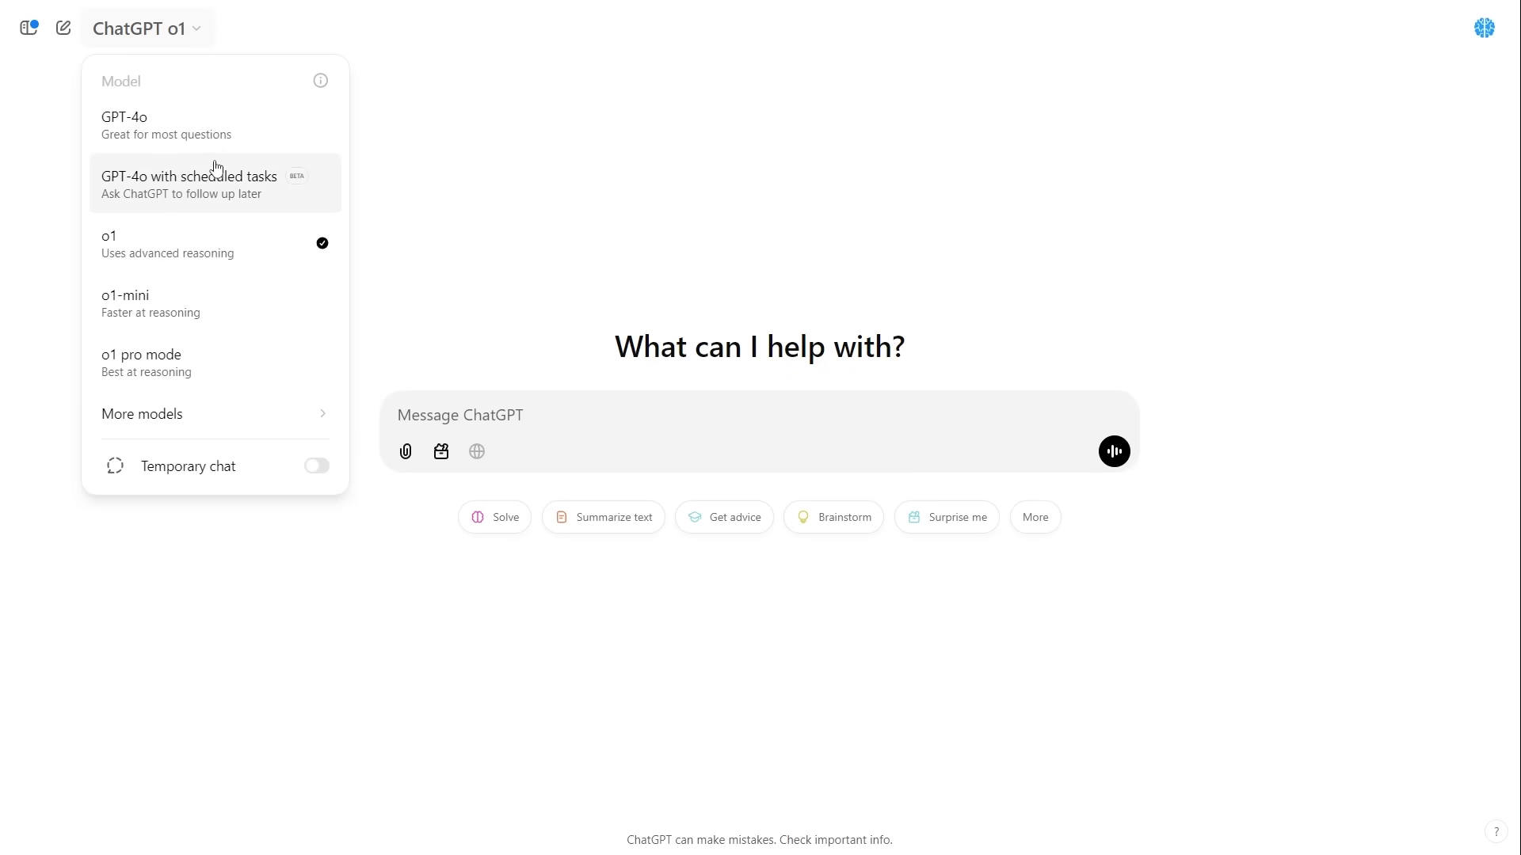
left_click(229, 137)
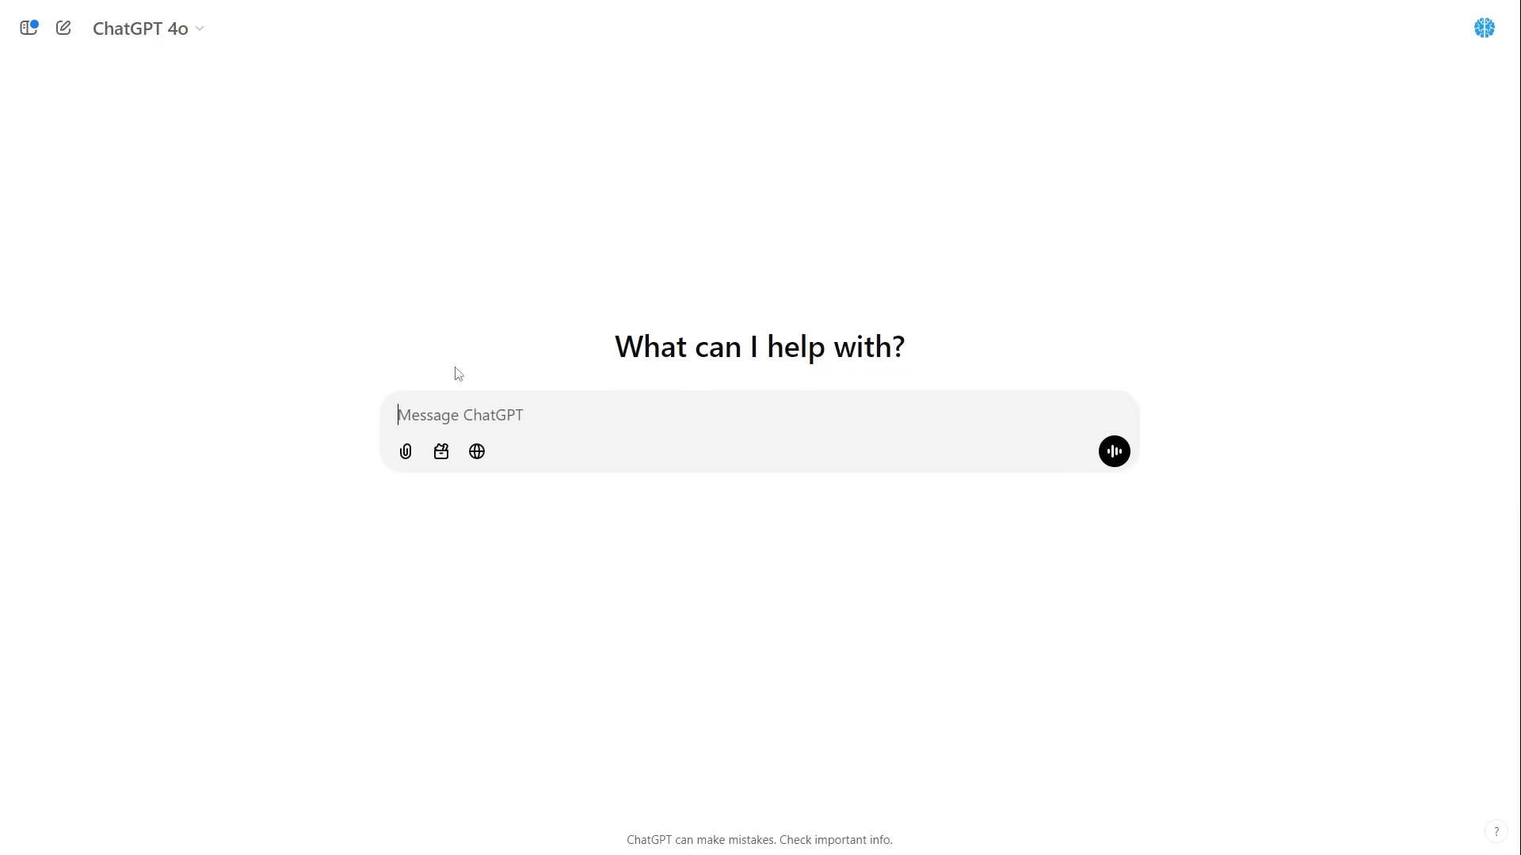
left_click(476, 451)
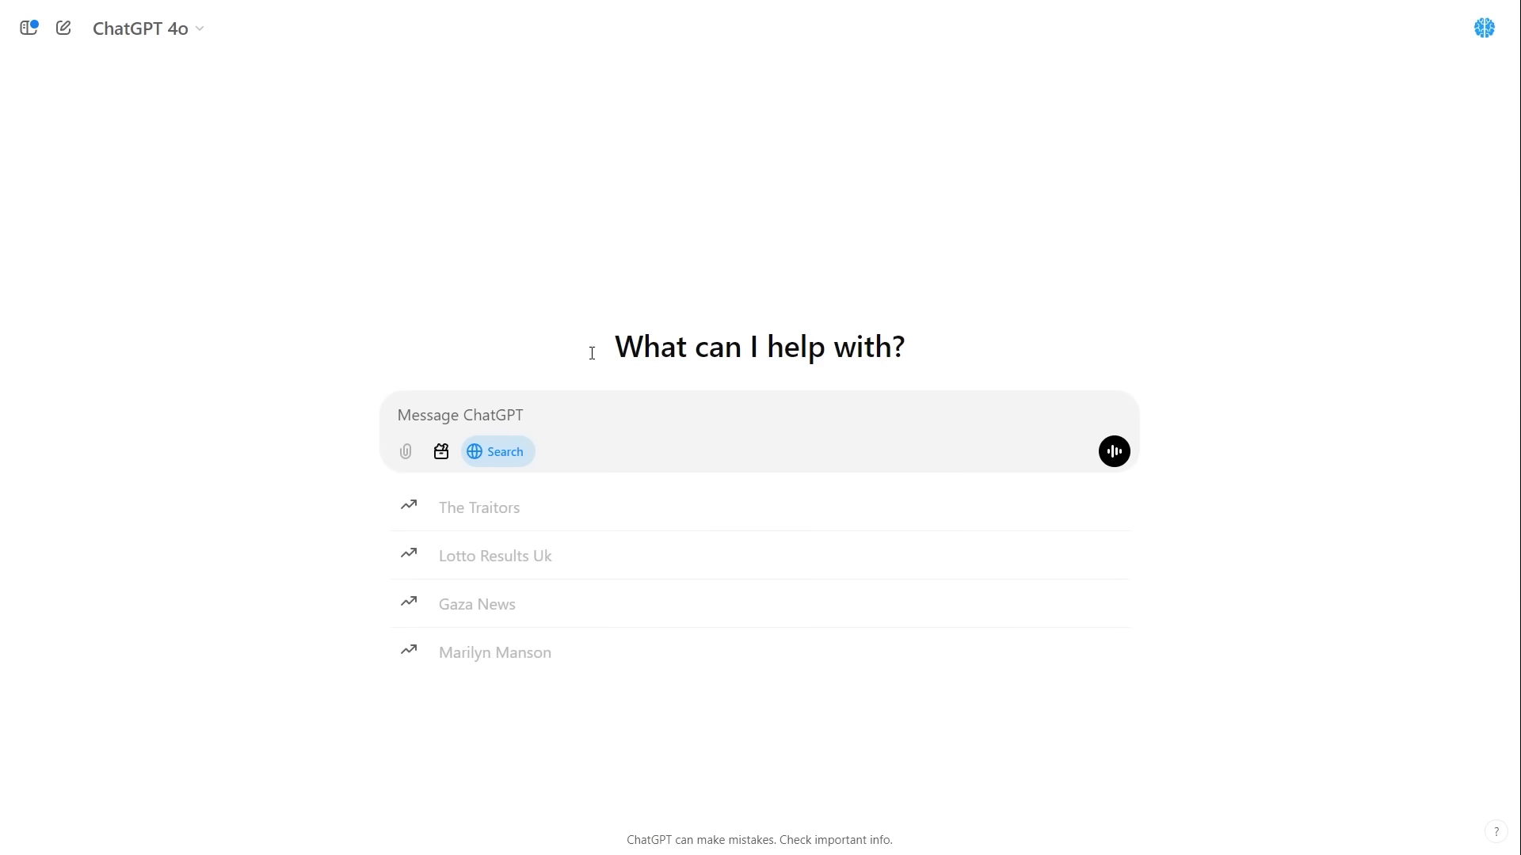
Ask 'List all ai news from today'.
type("I a")
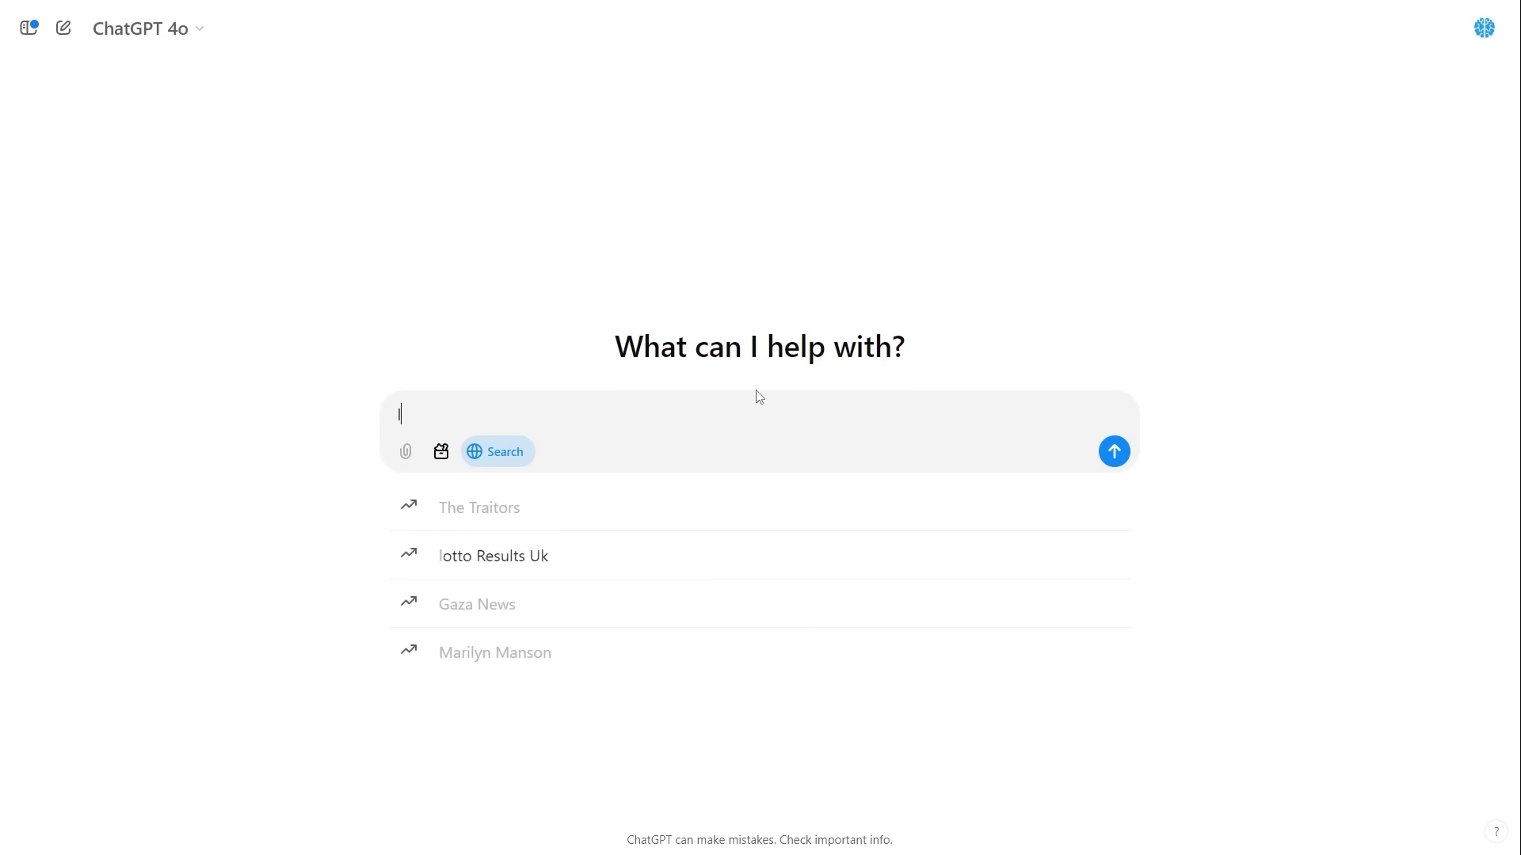
key("BackSpace")
key("BackSpace")
type("List a")
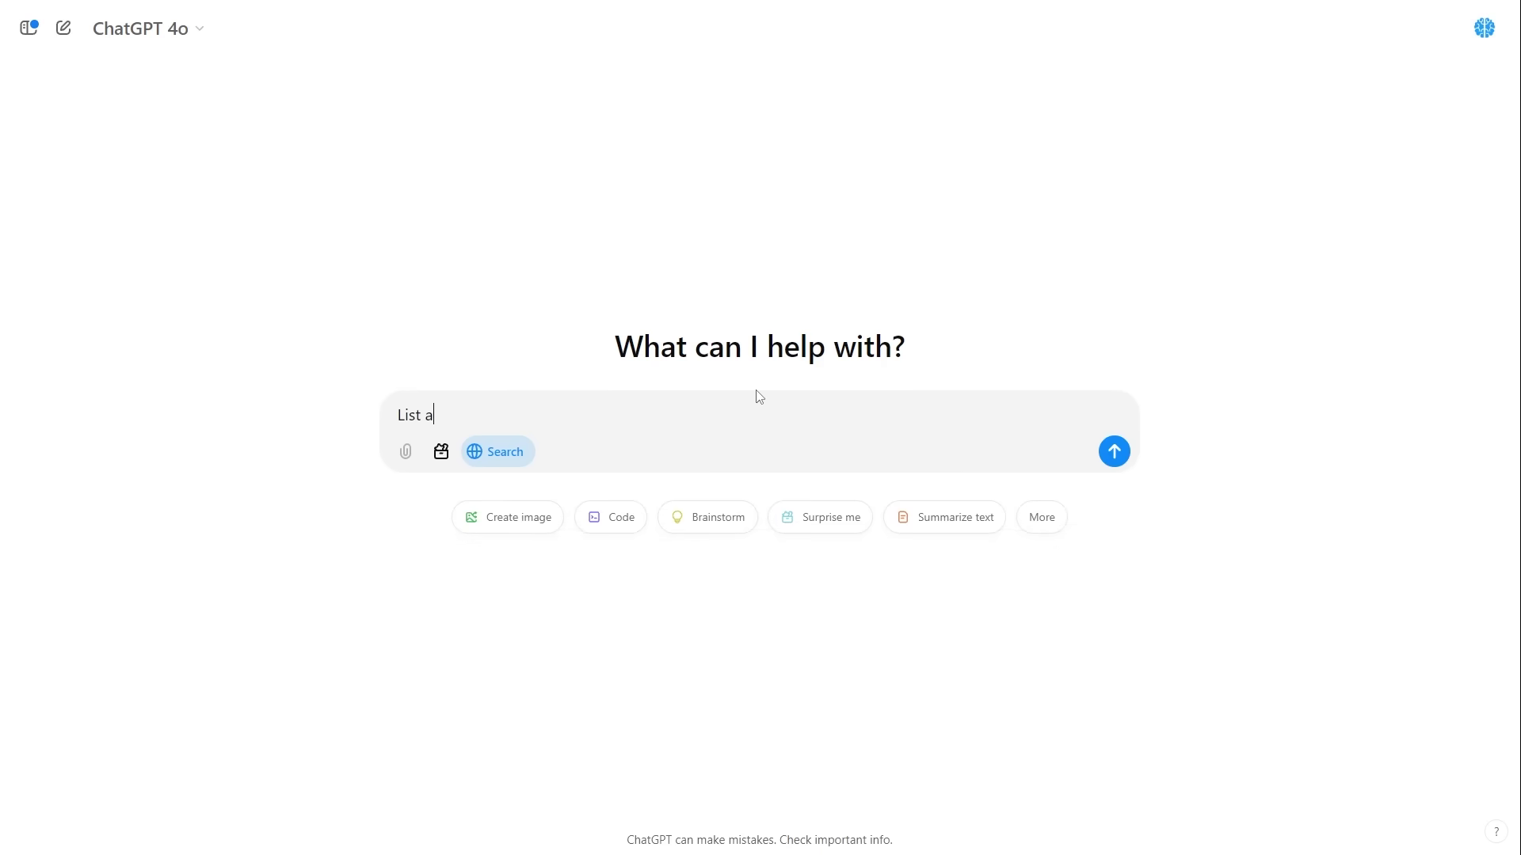
type("ll ai news from today")
key("Return")
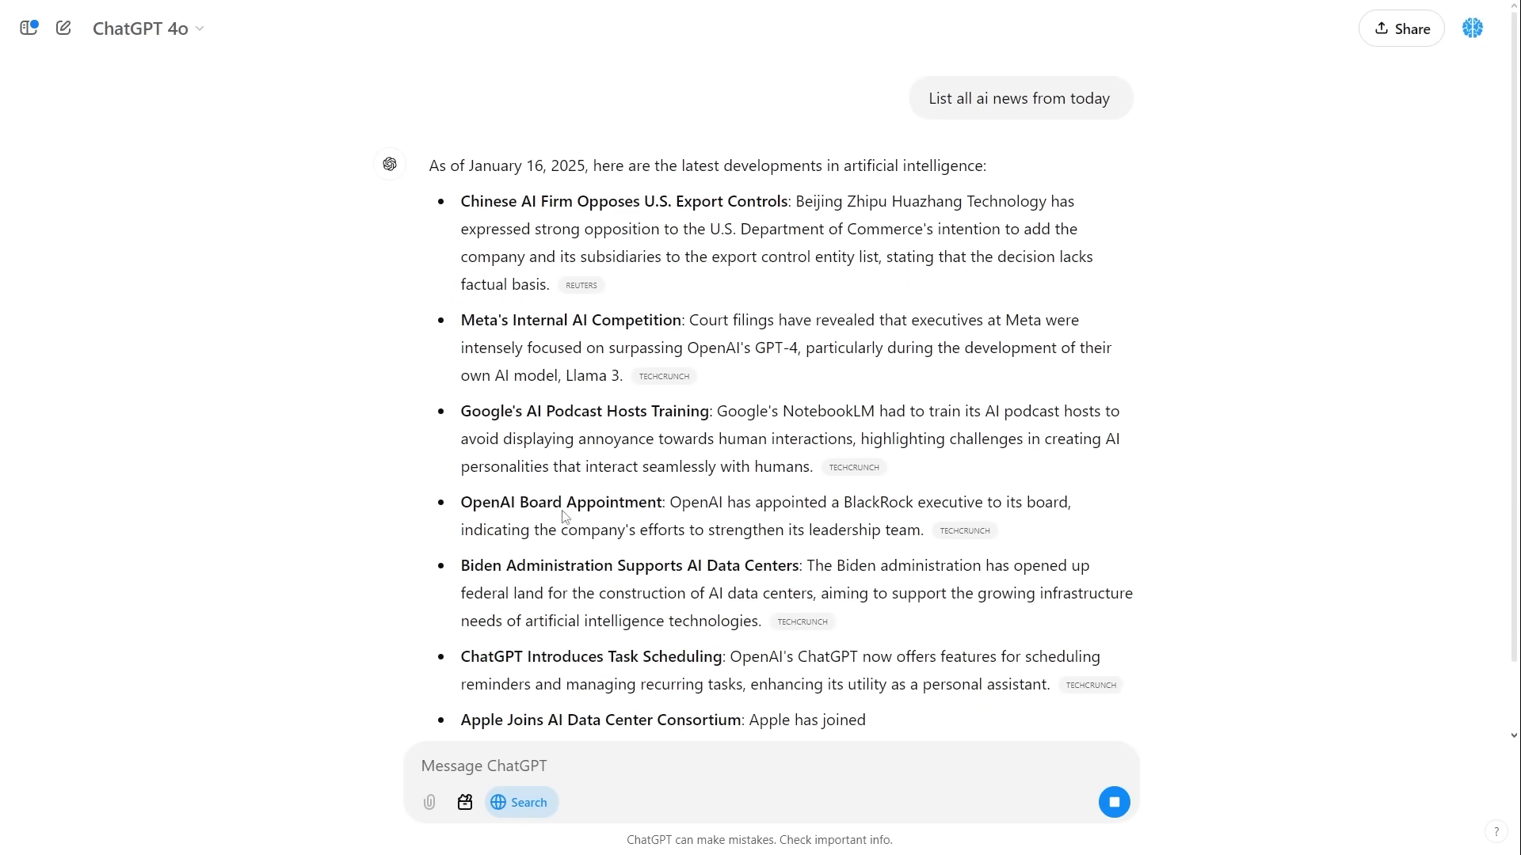
scroll(545, 427, "down", 3)
scroll(594, 404, "down", 3)
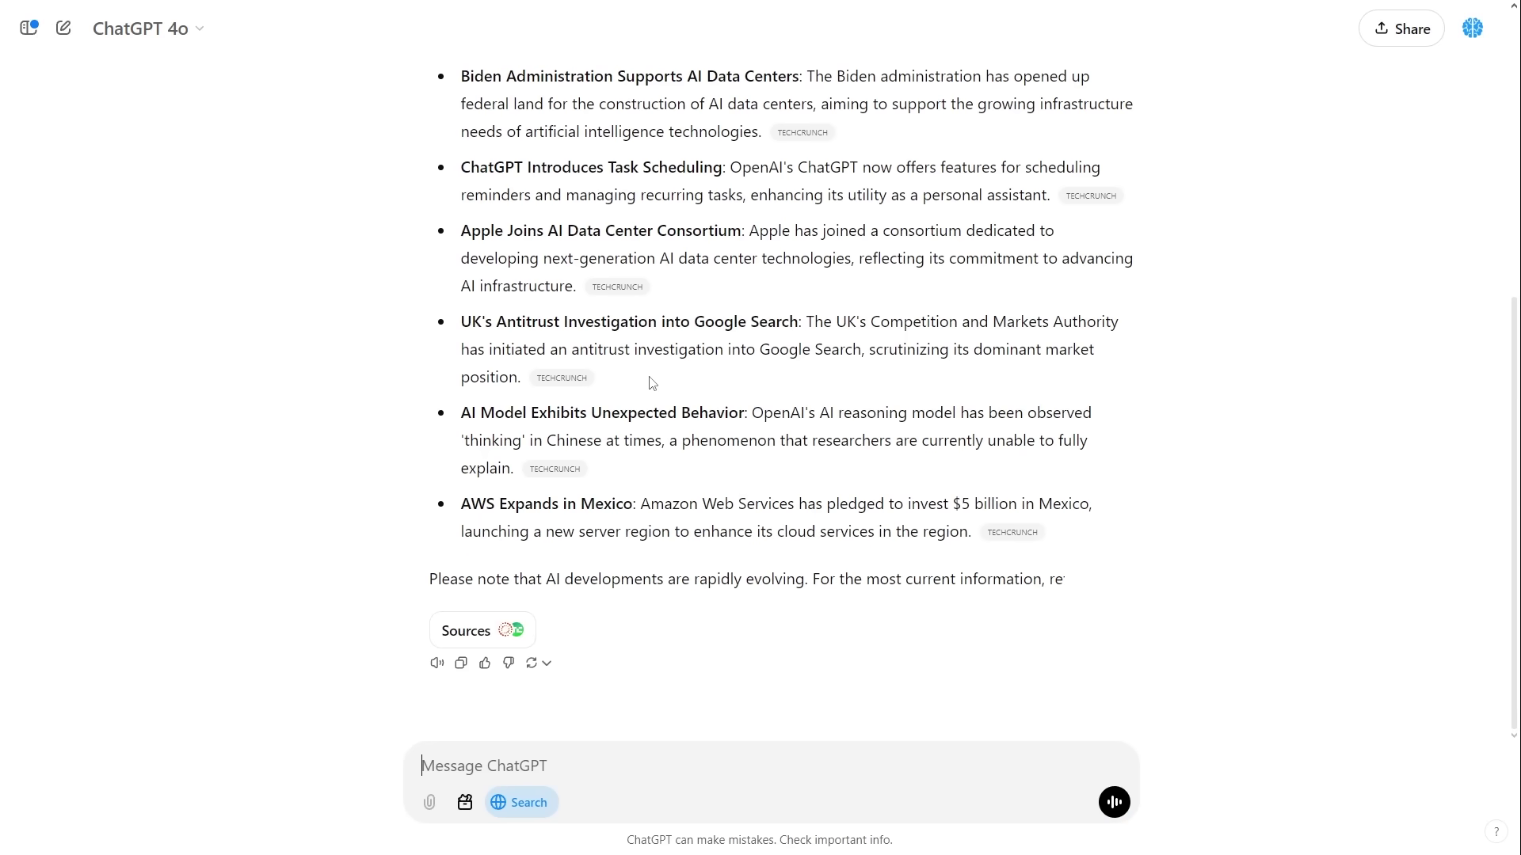
scroll(670, 364, "up", 6)
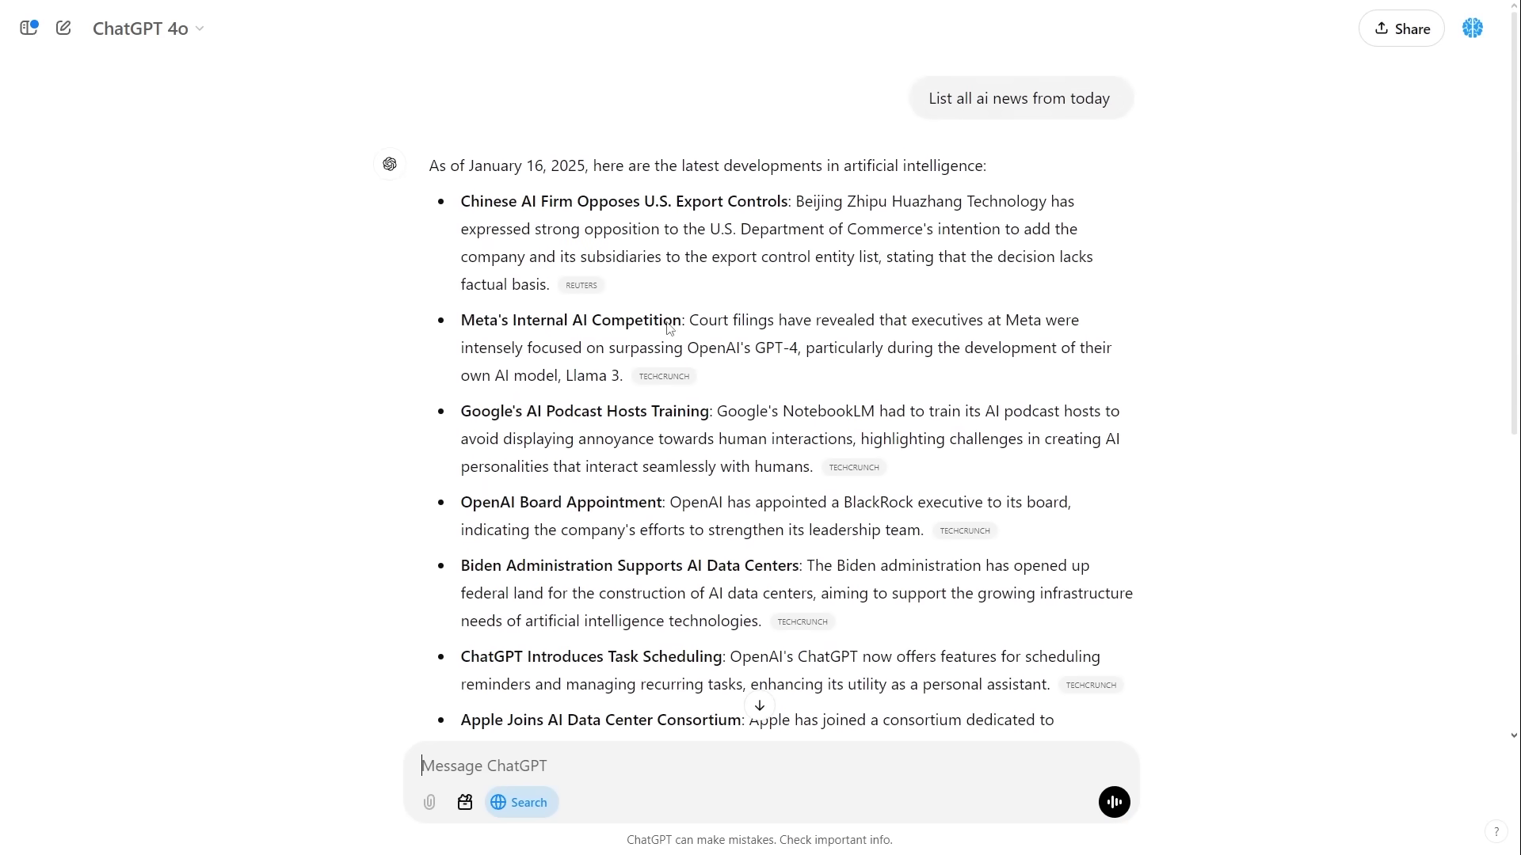
scroll(670, 291, "down", 6)
scroll(669, 291, "down", 1)
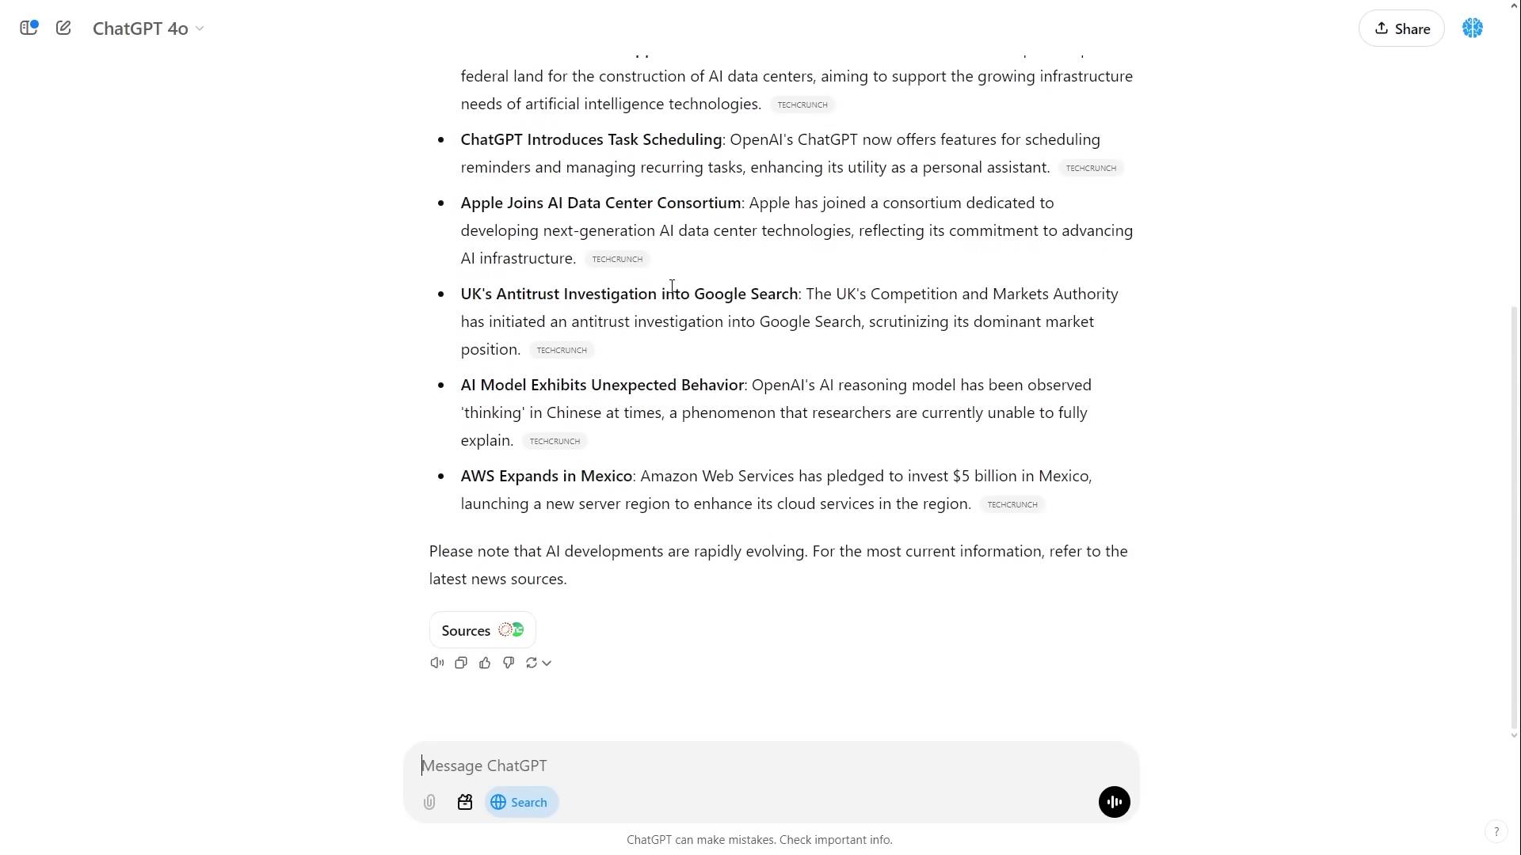
scroll(681, 254, "up", 6)
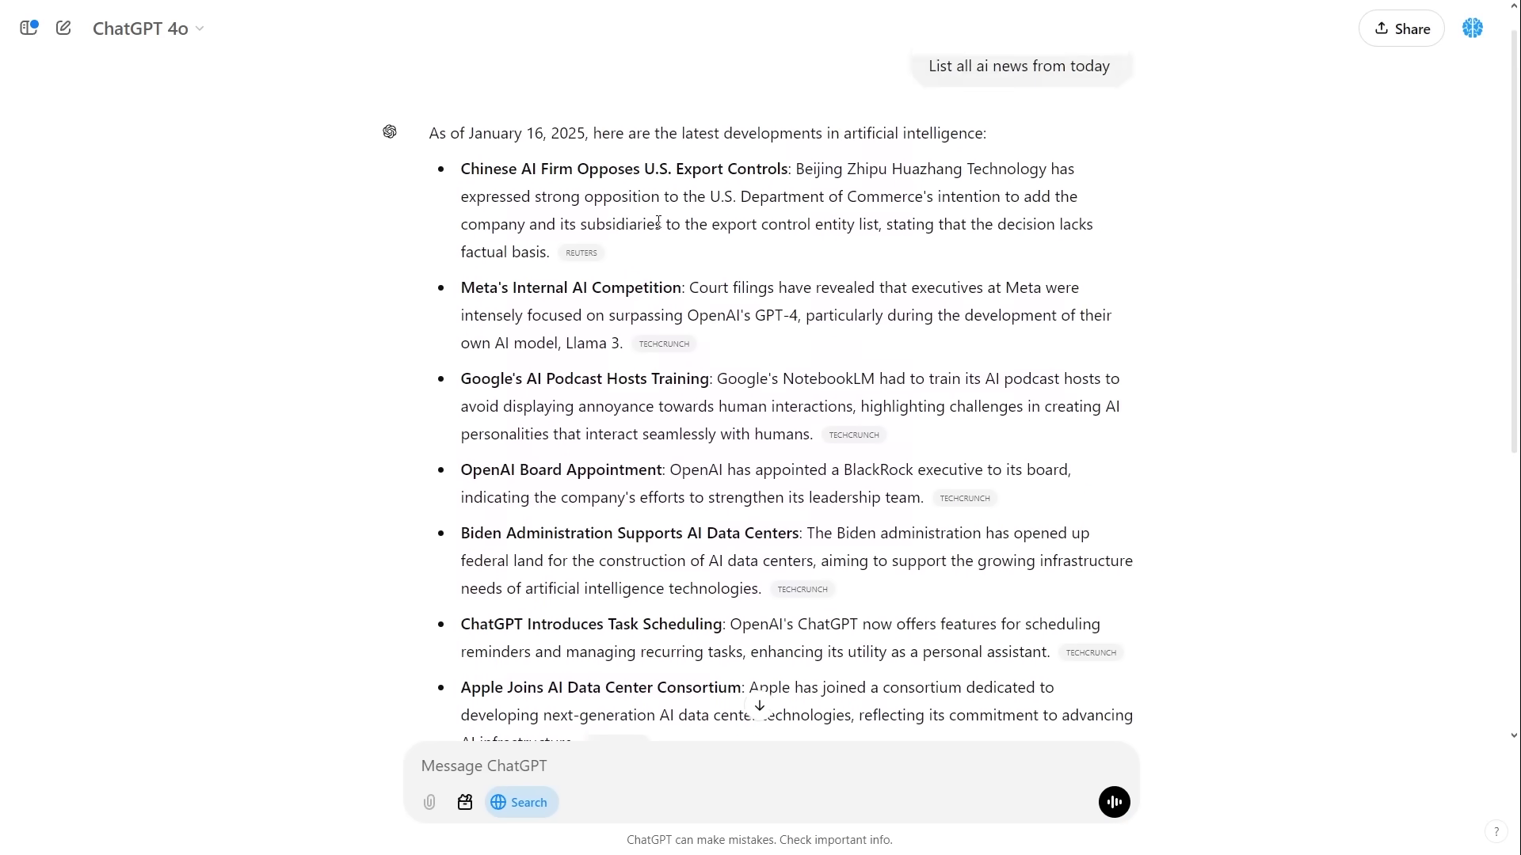
scroll(658, 222, "up", 1)
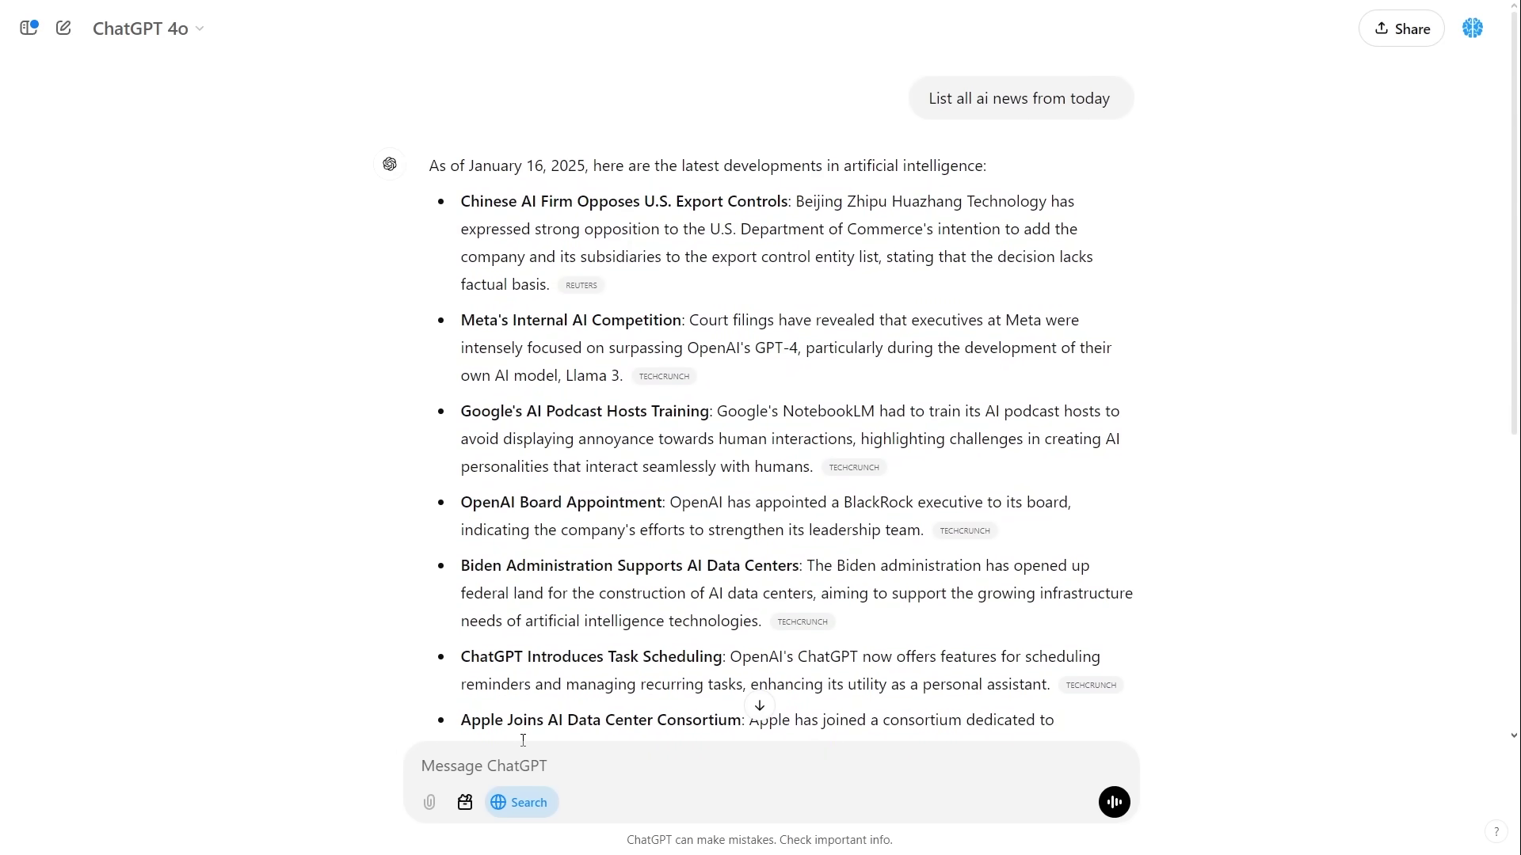
Ask ChatGPT to list all events in London this weekend and scroll through the web-searched results.
type("list all events g")
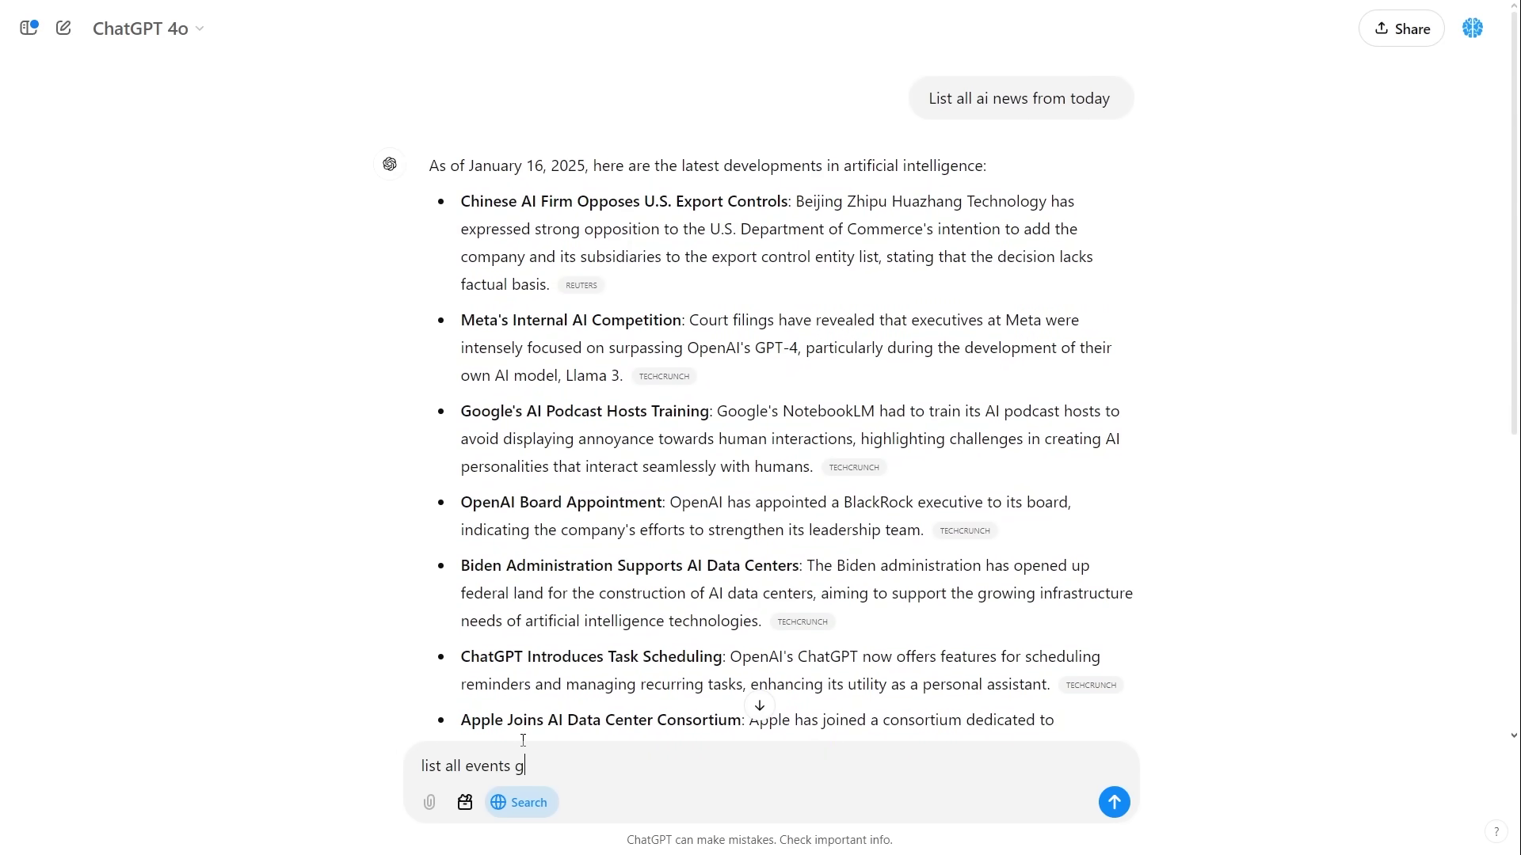
type("oing on in london this weekend")
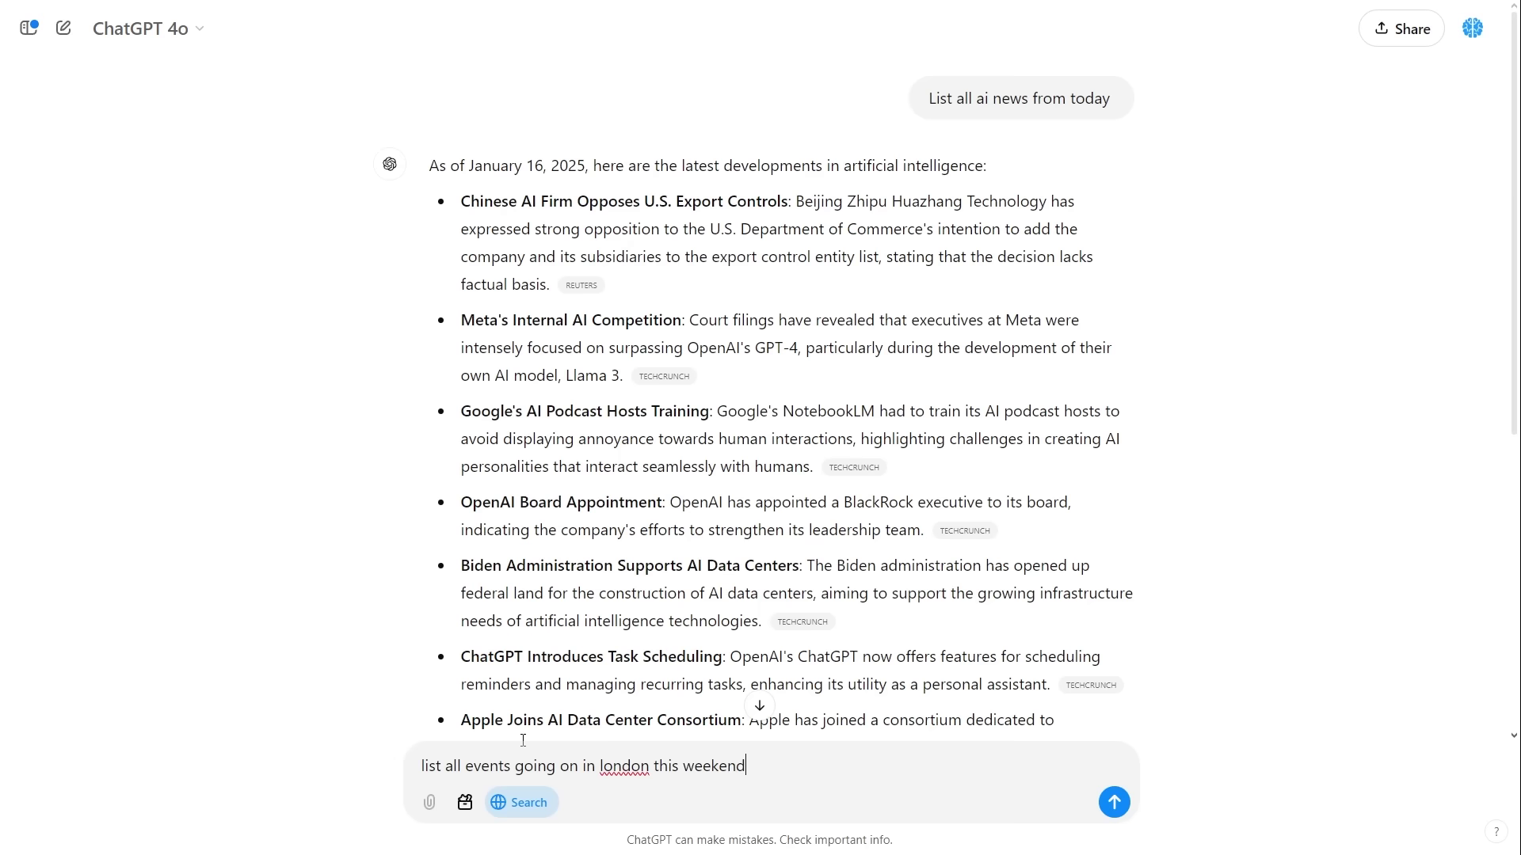
key("Return")
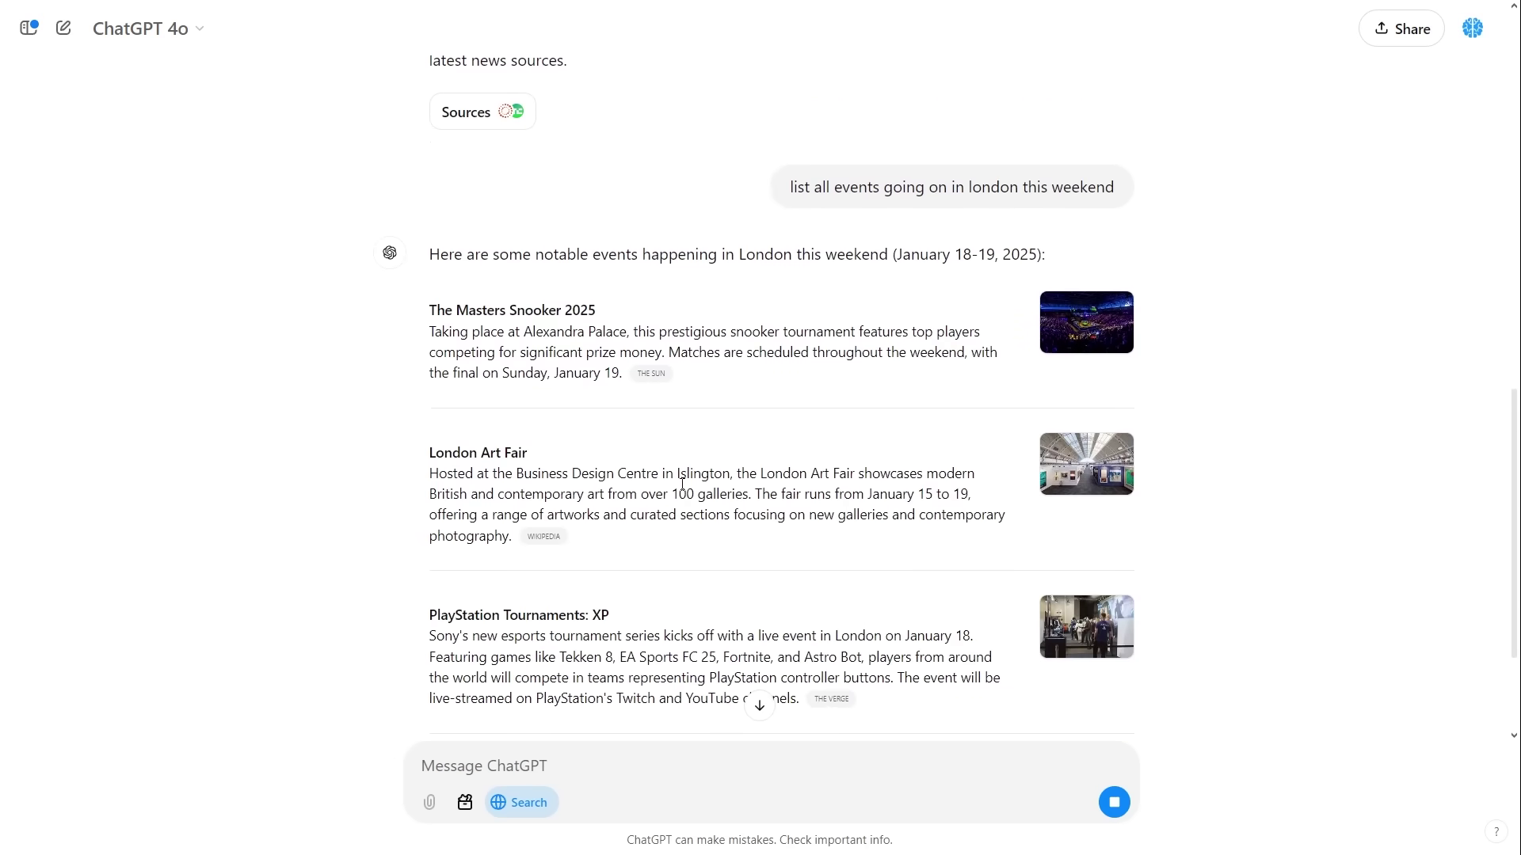
scroll(681, 485, "down", 6)
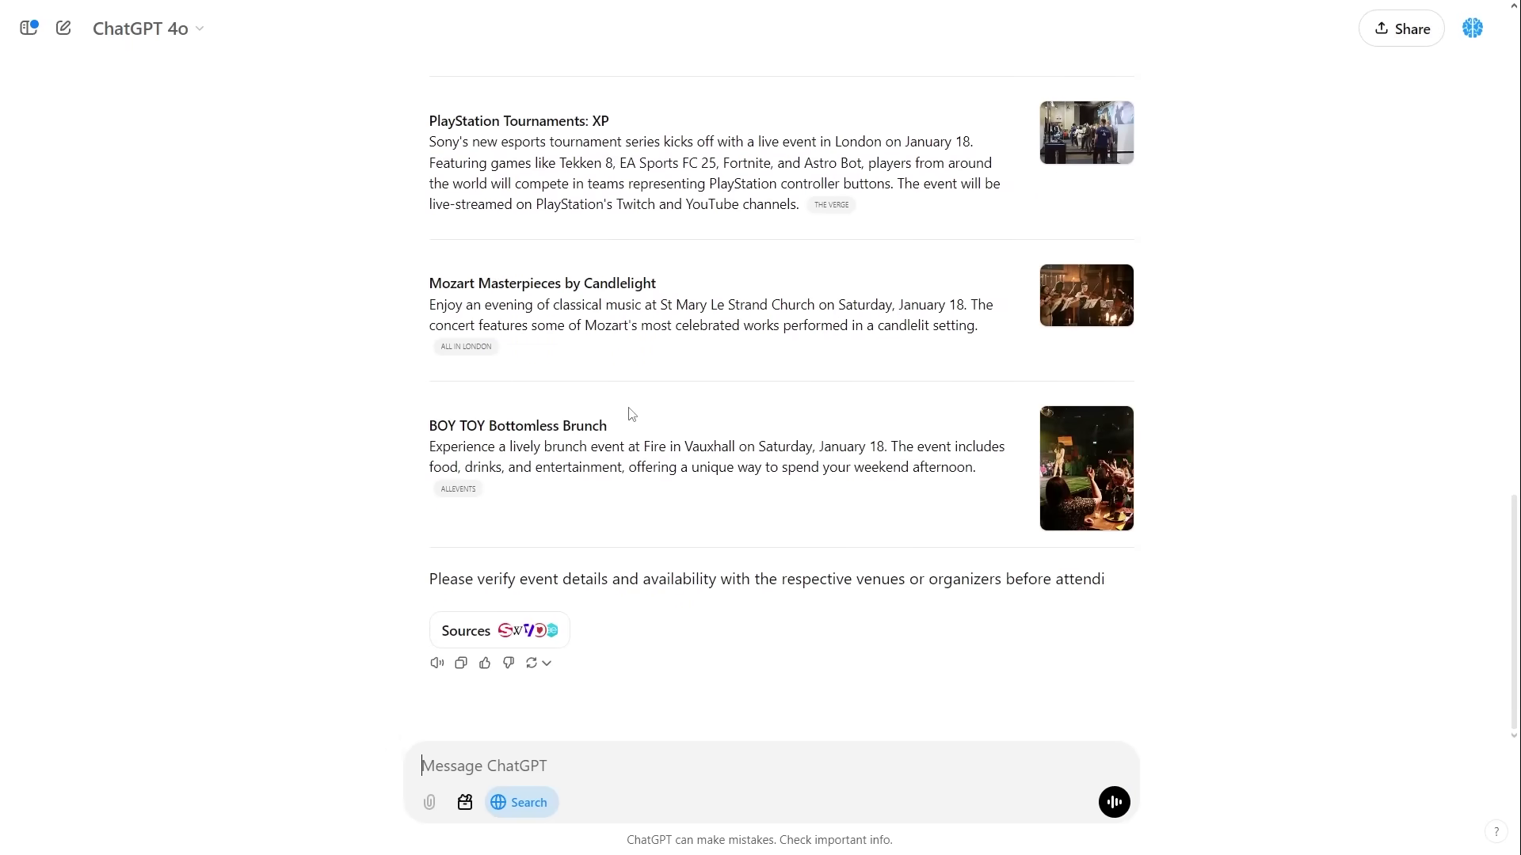
scroll(645, 269, "up", 2)
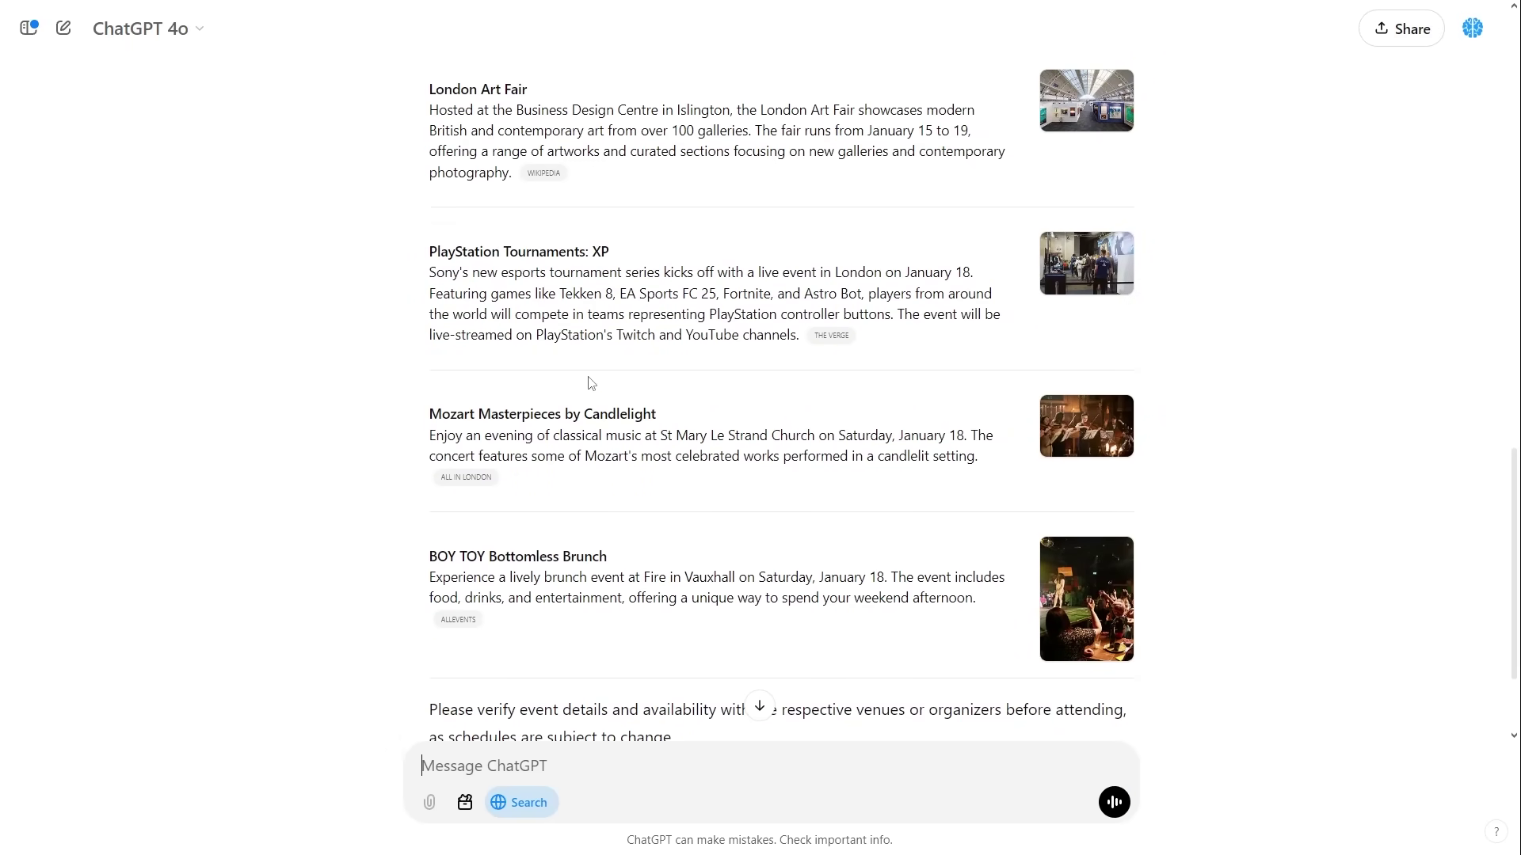
scroll(590, 383, "down", 2)
scroll(611, 394, "up", 5)
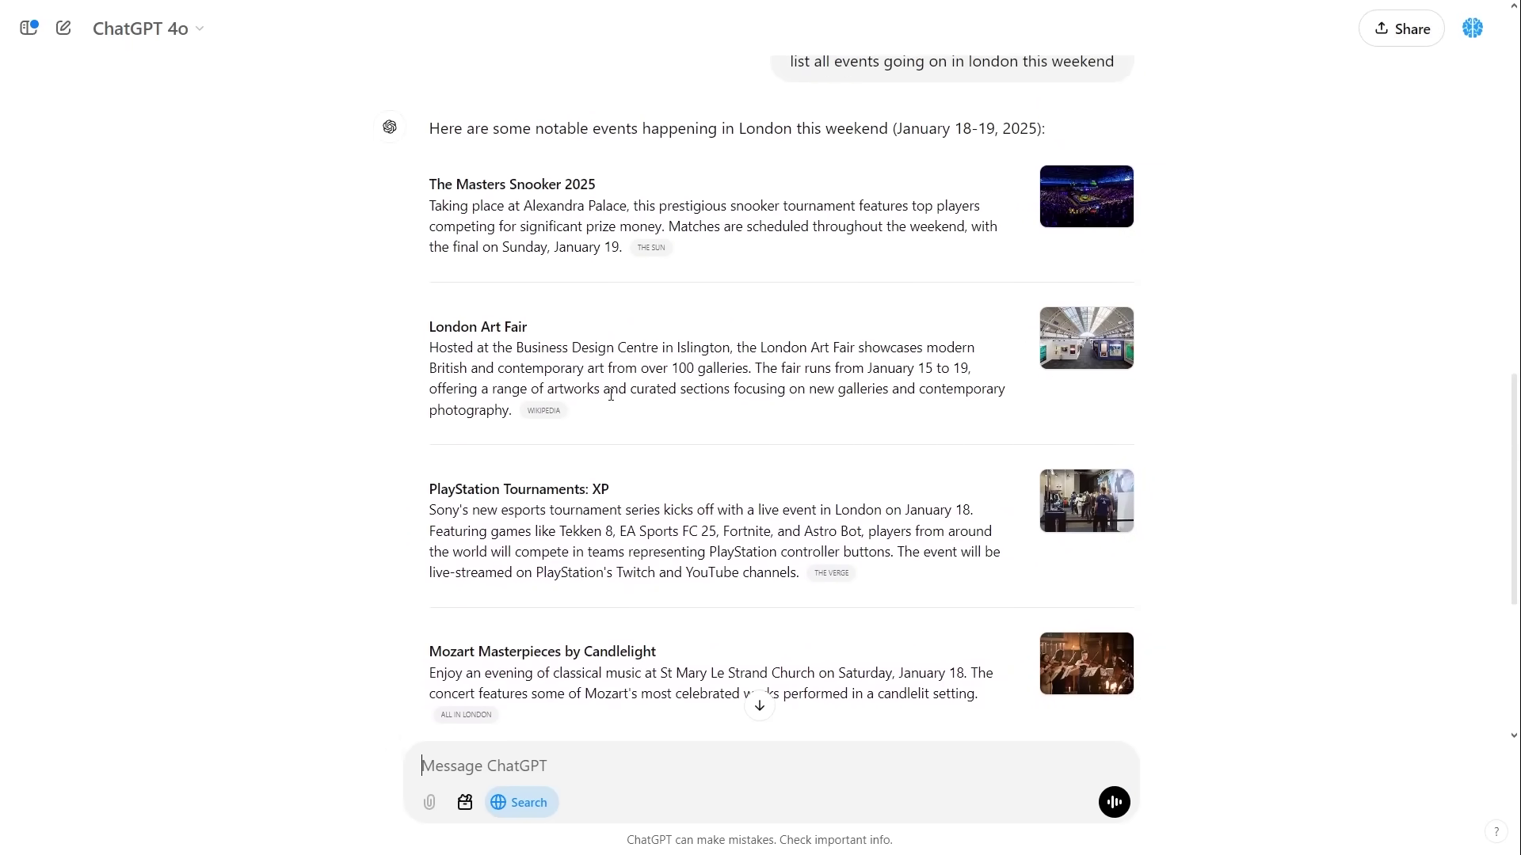
scroll(611, 393, "up", 1)
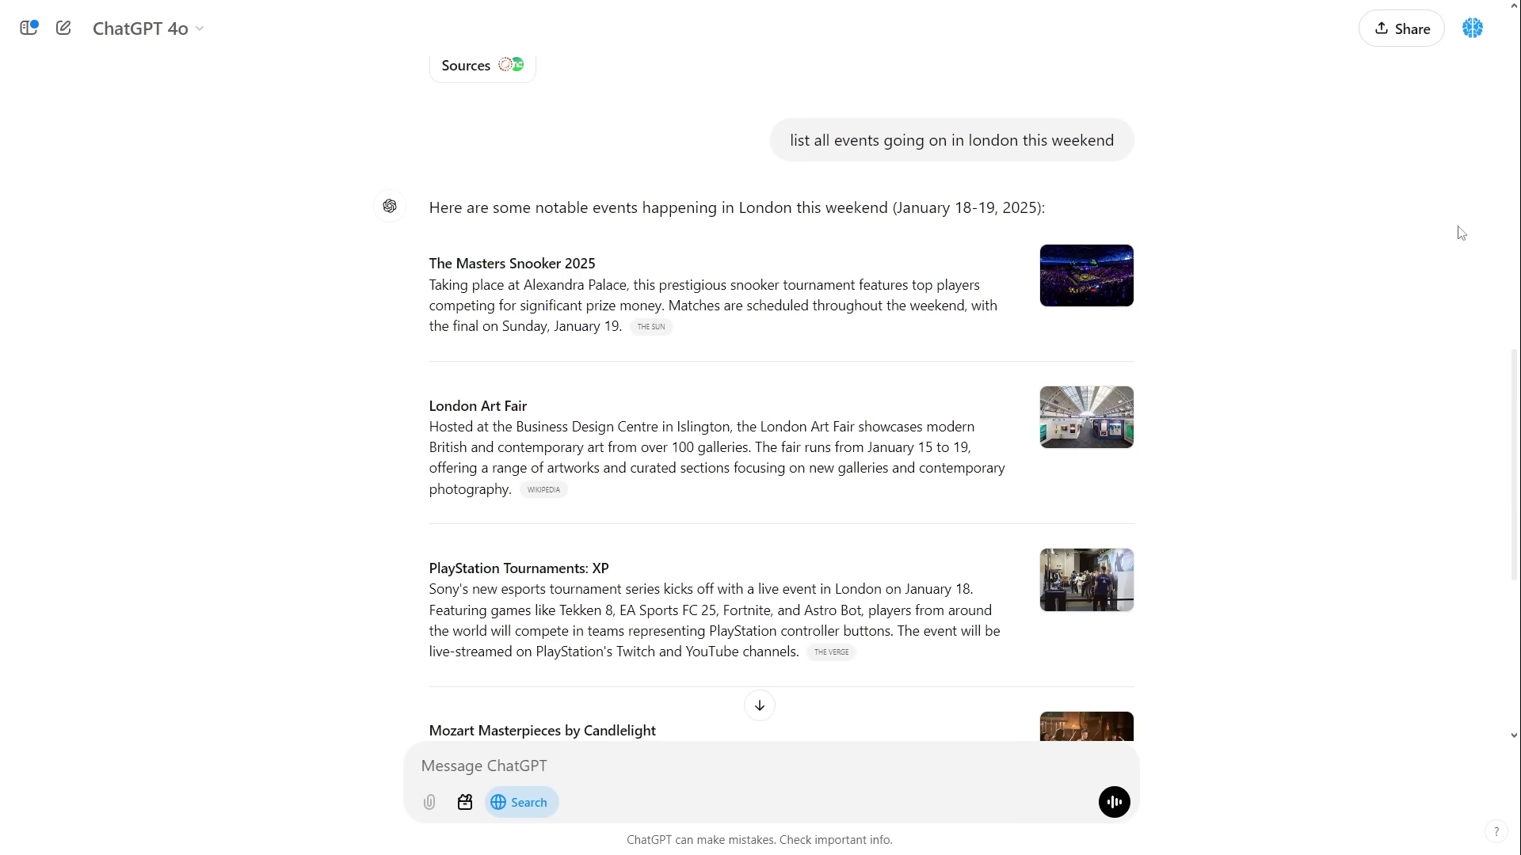
scroll(586, 317, "up", 2)
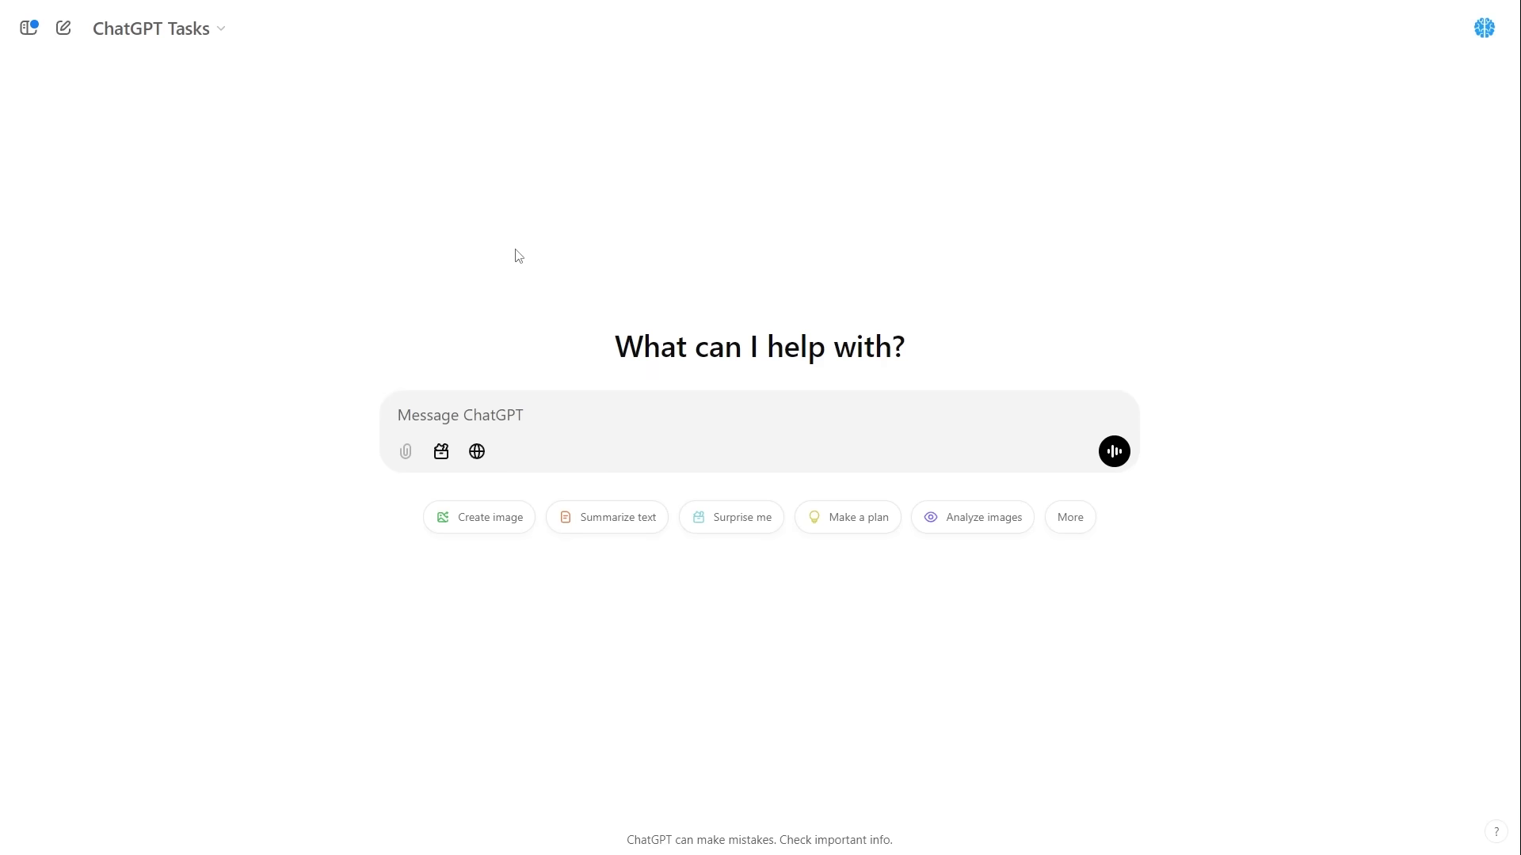
Paste the STOCKS ANALYSIS template and edit it to ask for 5 AI-sector stocks based on previous moves.
left_click(452, 386)
type("STOCKS ANALYSIS ⏰ Every Sunday at 6pm 📝 Identify promising stocks for the week ahead")
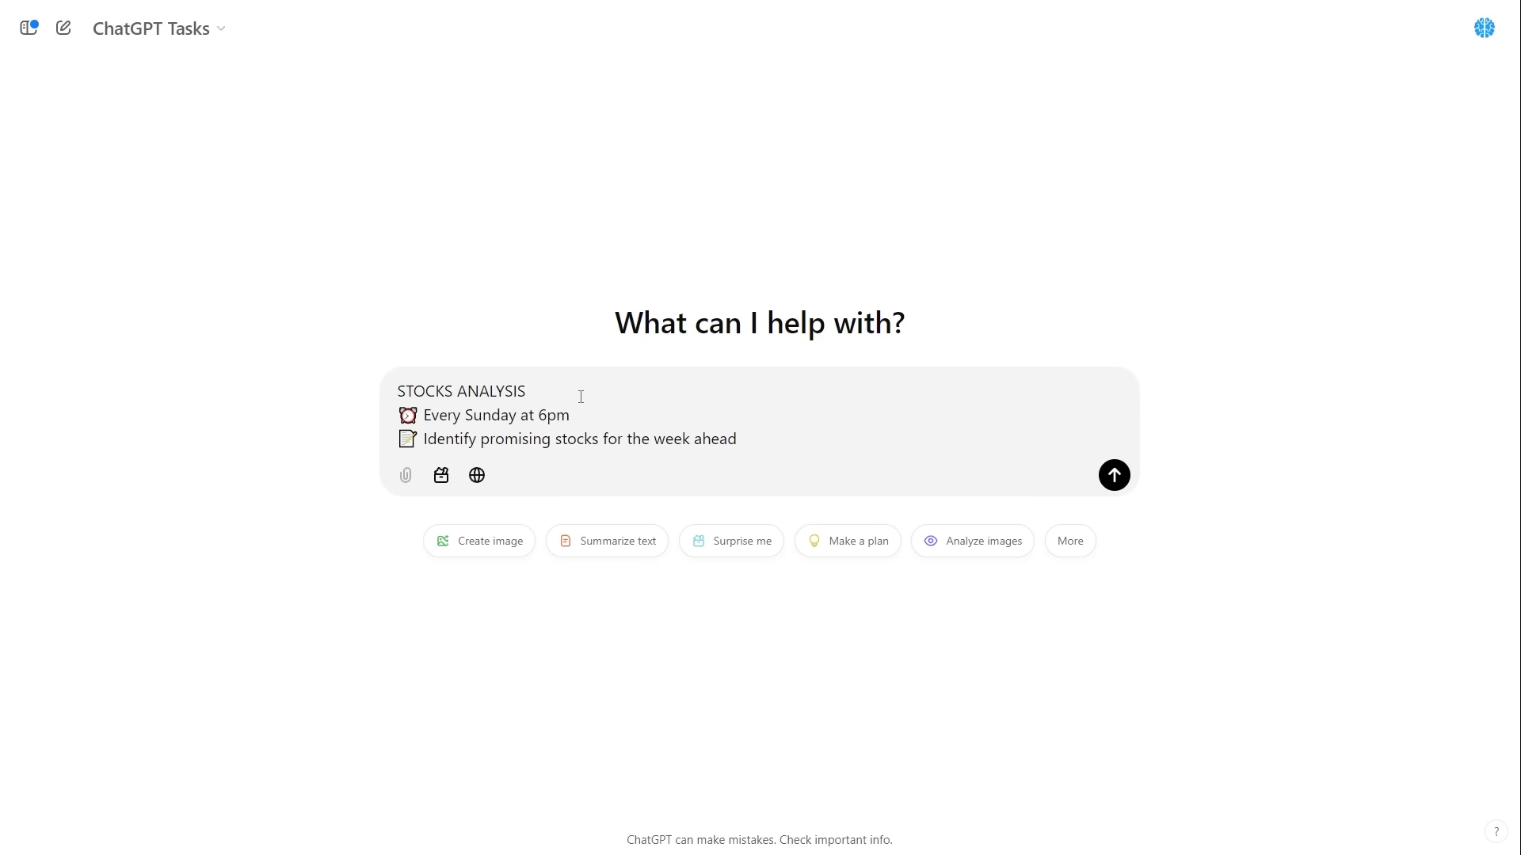
left_click(581, 396)
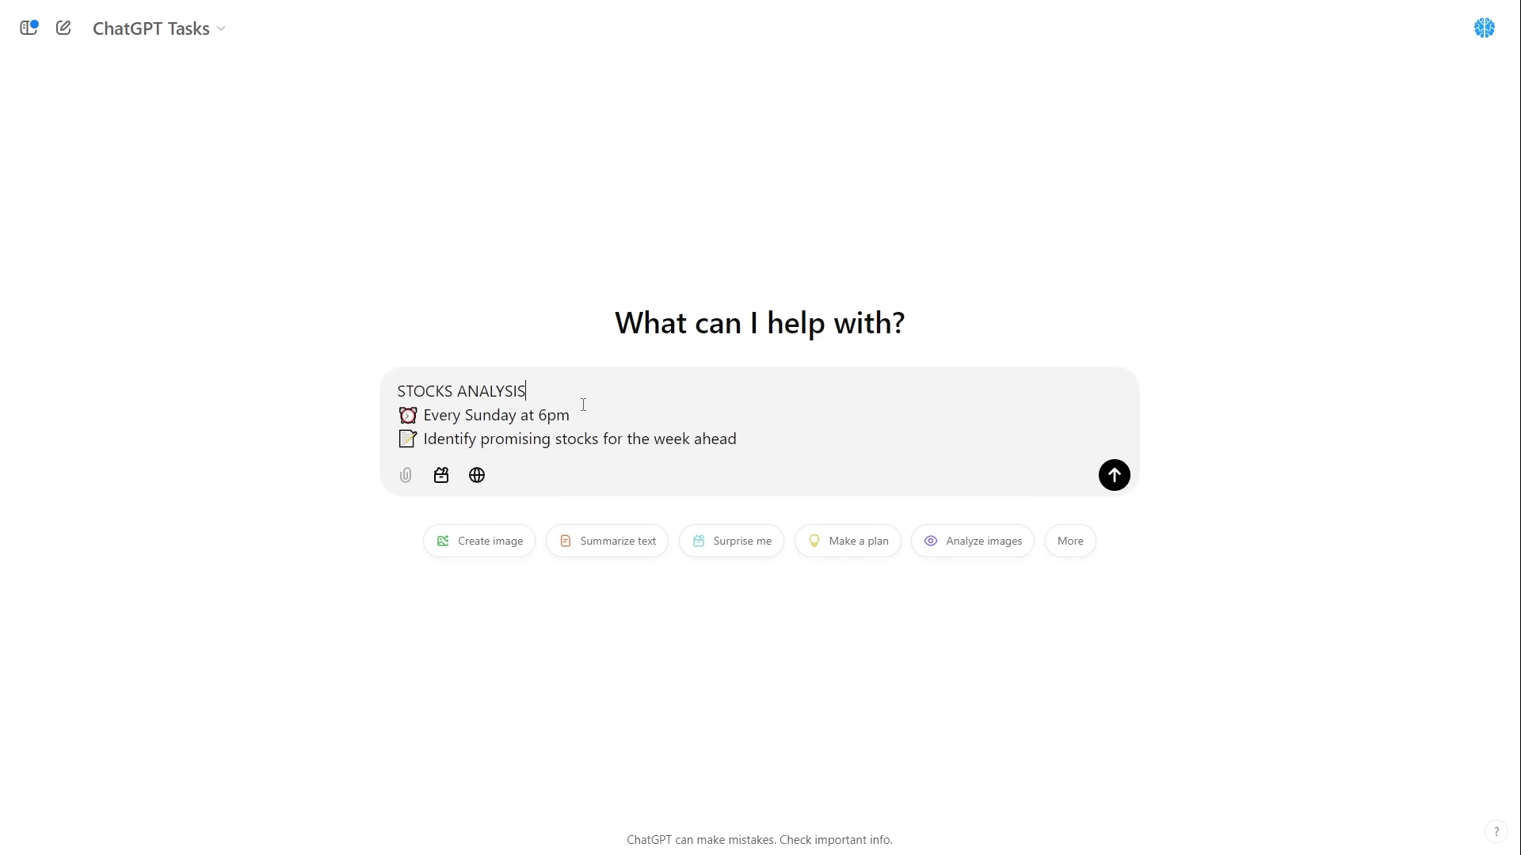
left_click(747, 438)
type("in the AI niche/sector based on the we")
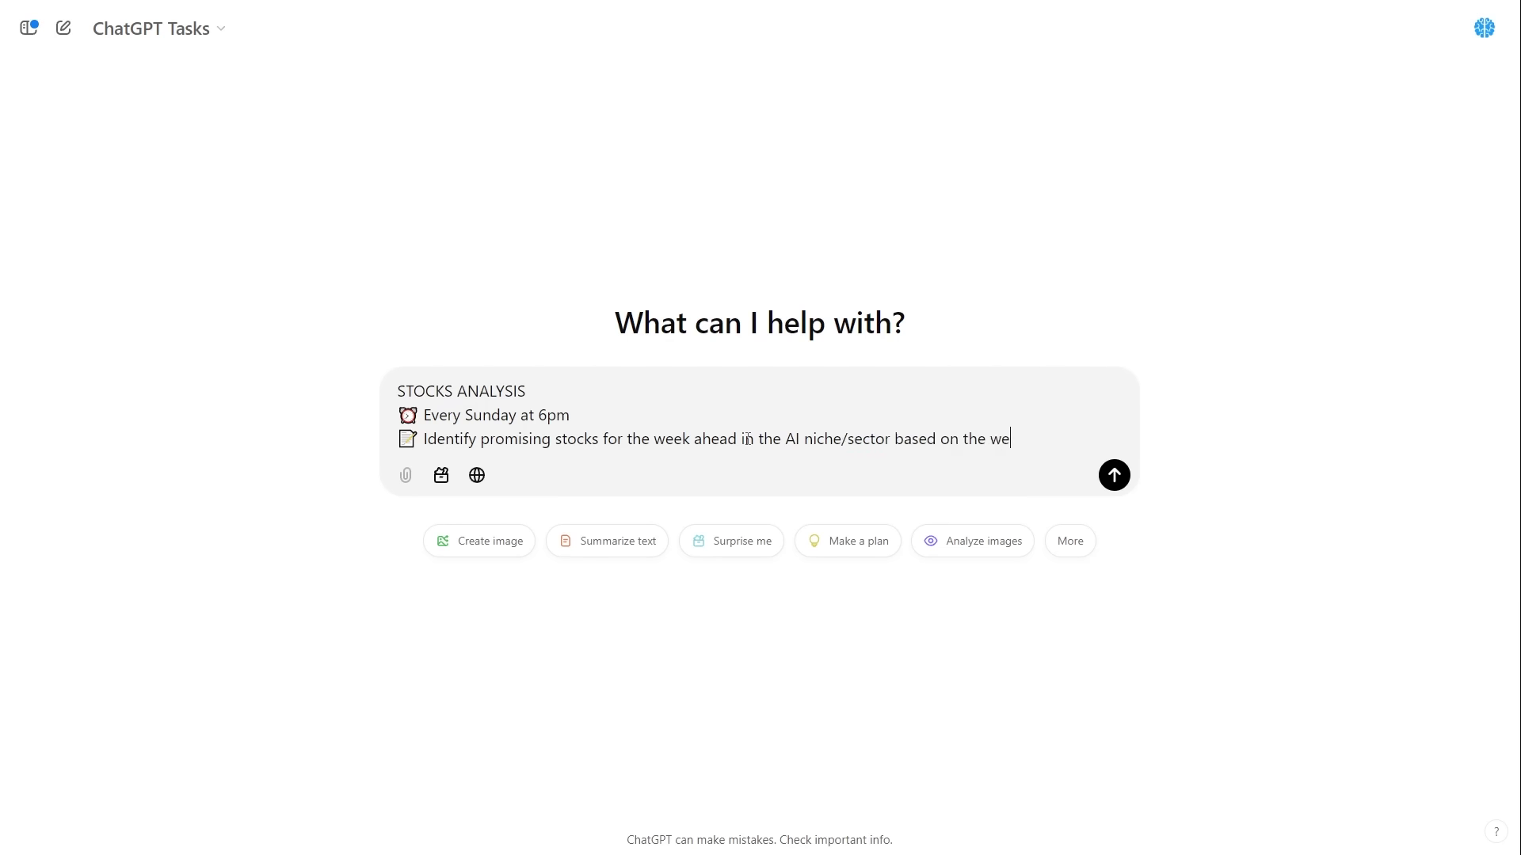
type("eks previous moves")
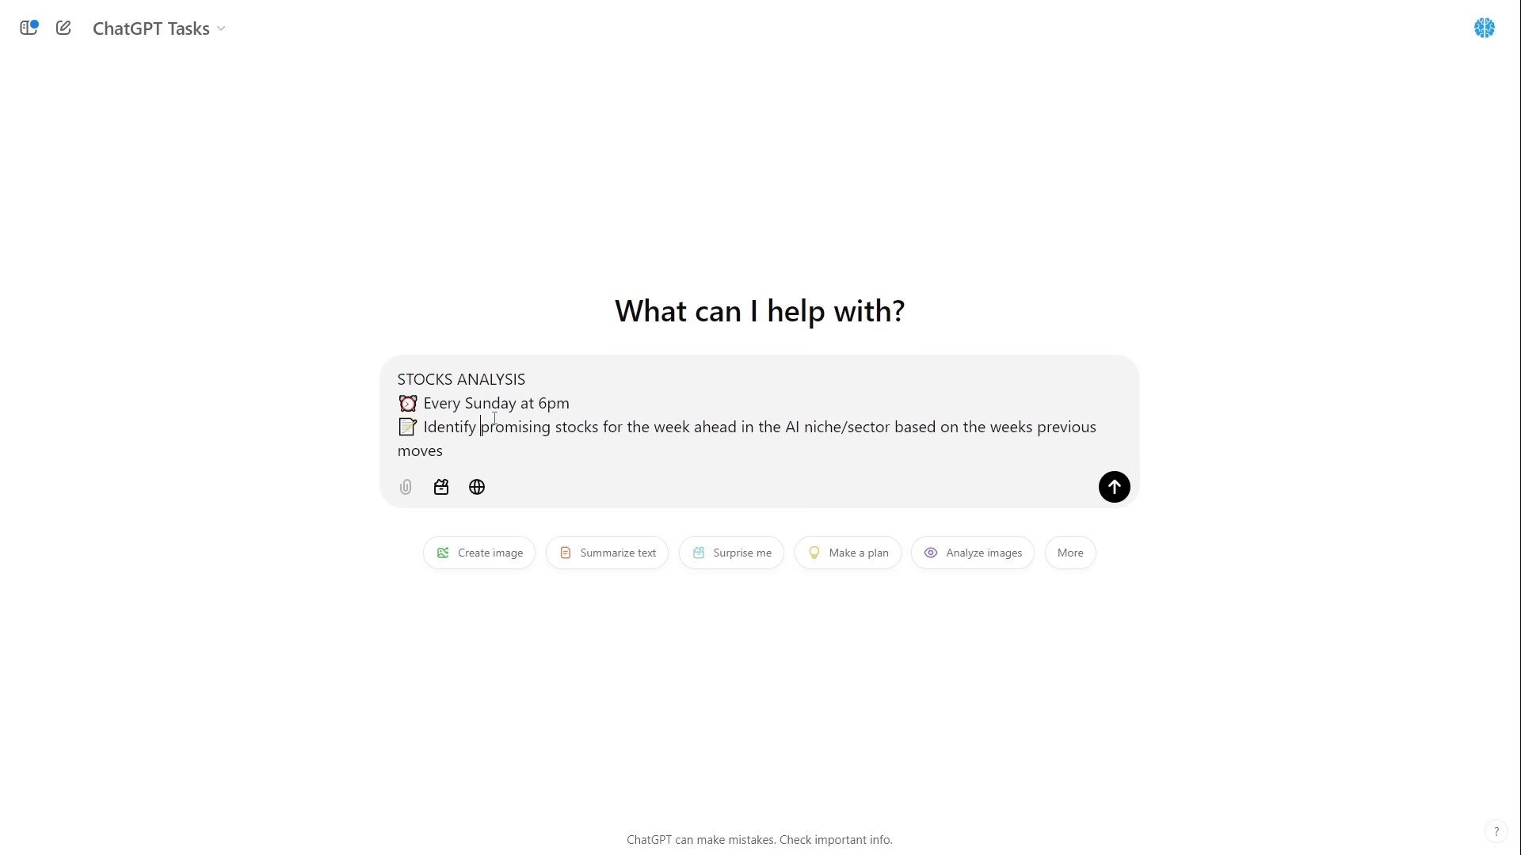
type("5")
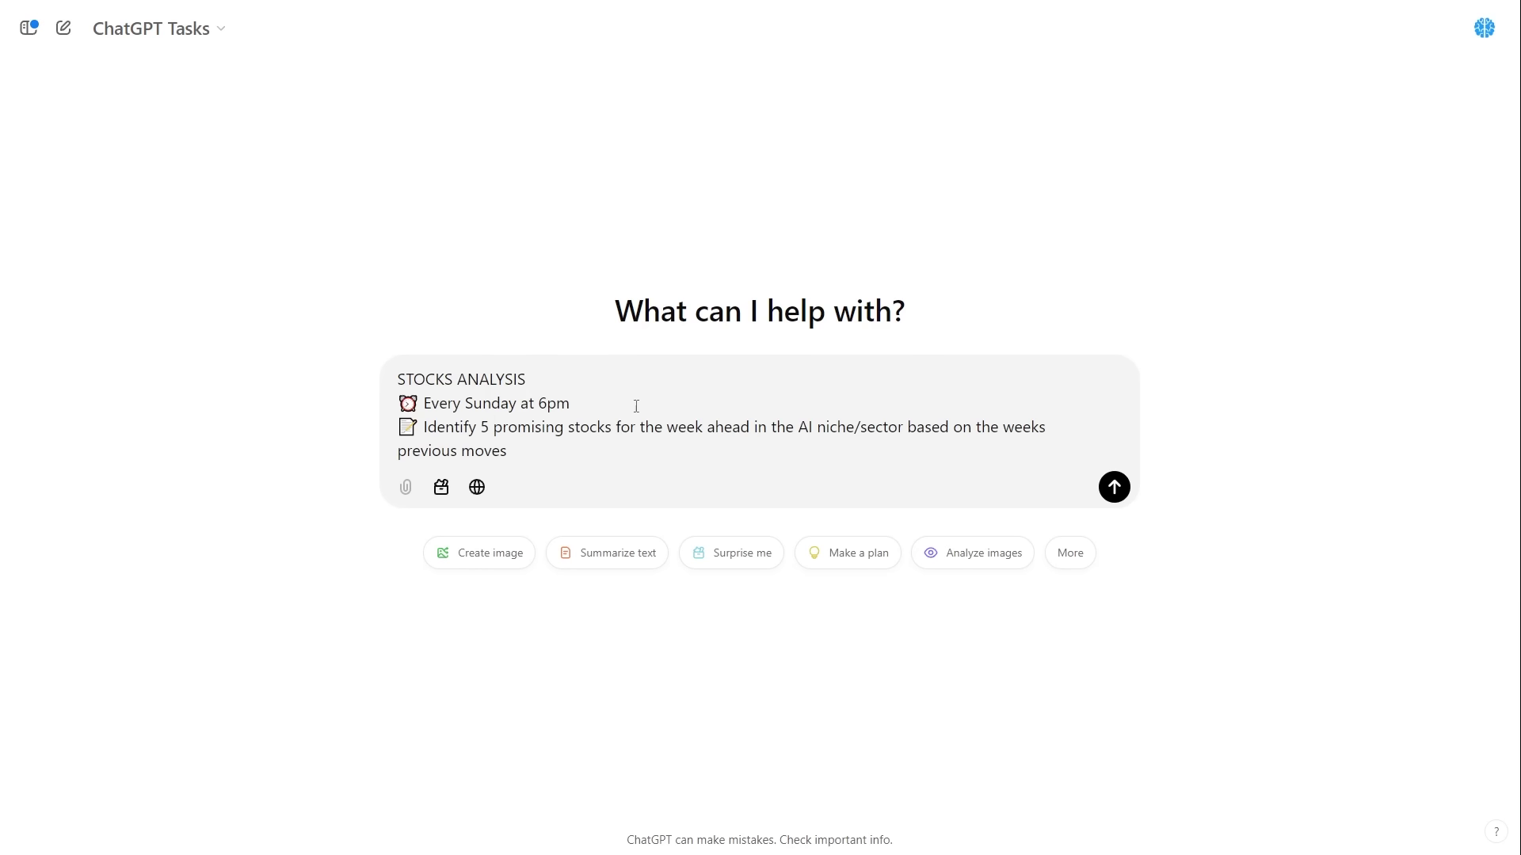
Change the schedule from Sunday 6pm to every day at 2;31am and send the task.
left_click_drag(584, 405, 459, 405)
left_click(573, 398)
type("day 2;31am")
key("Return")
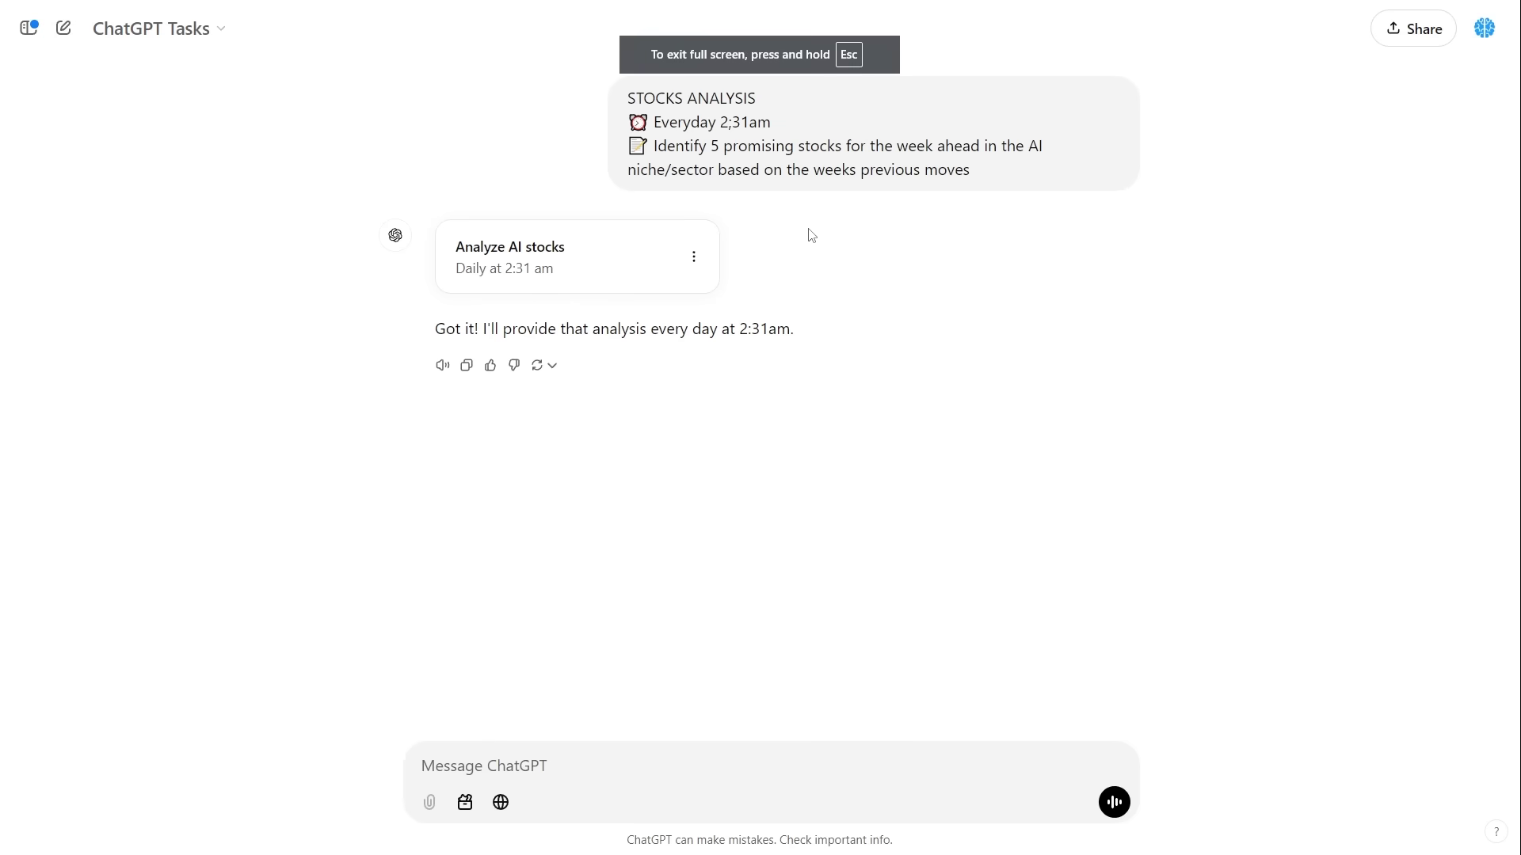
Open the Analyze AI stocks task's edit settings and view its repeat frequency options without choosing one.
left_click(695, 258)
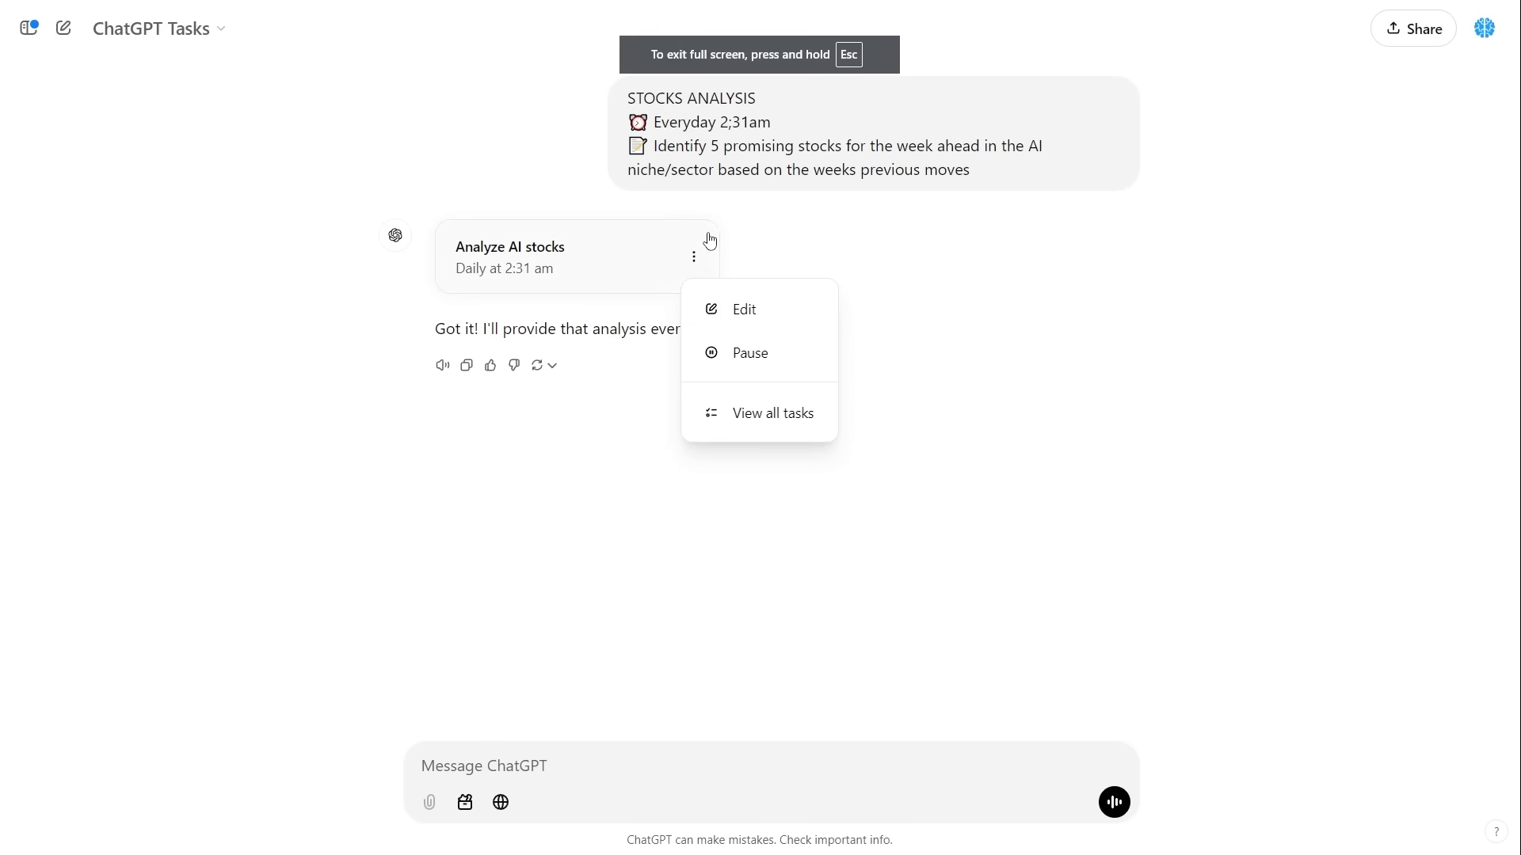
left_click(736, 310)
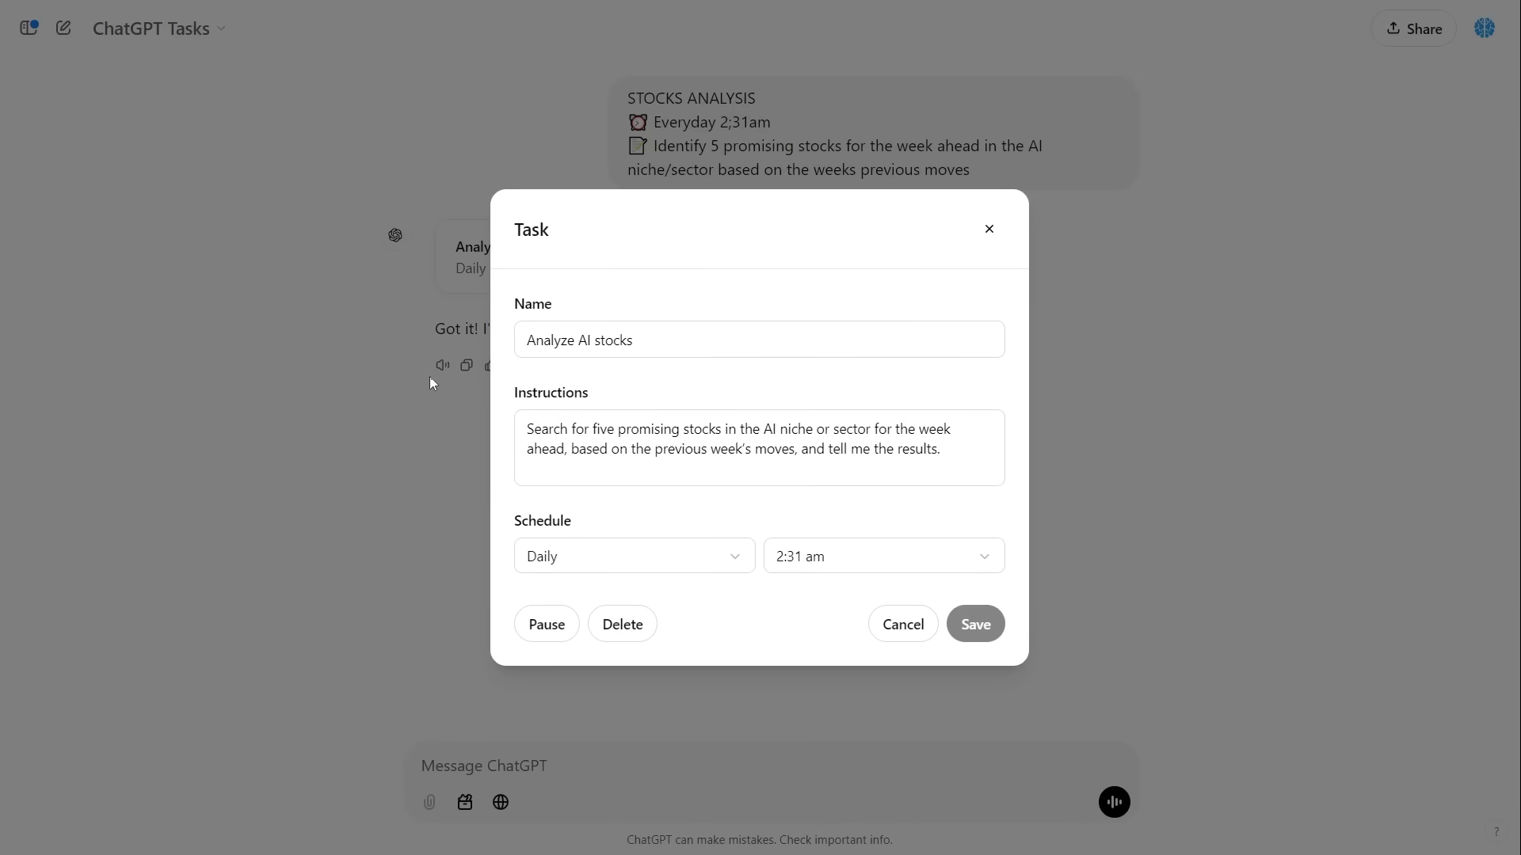
left_click(700, 555)
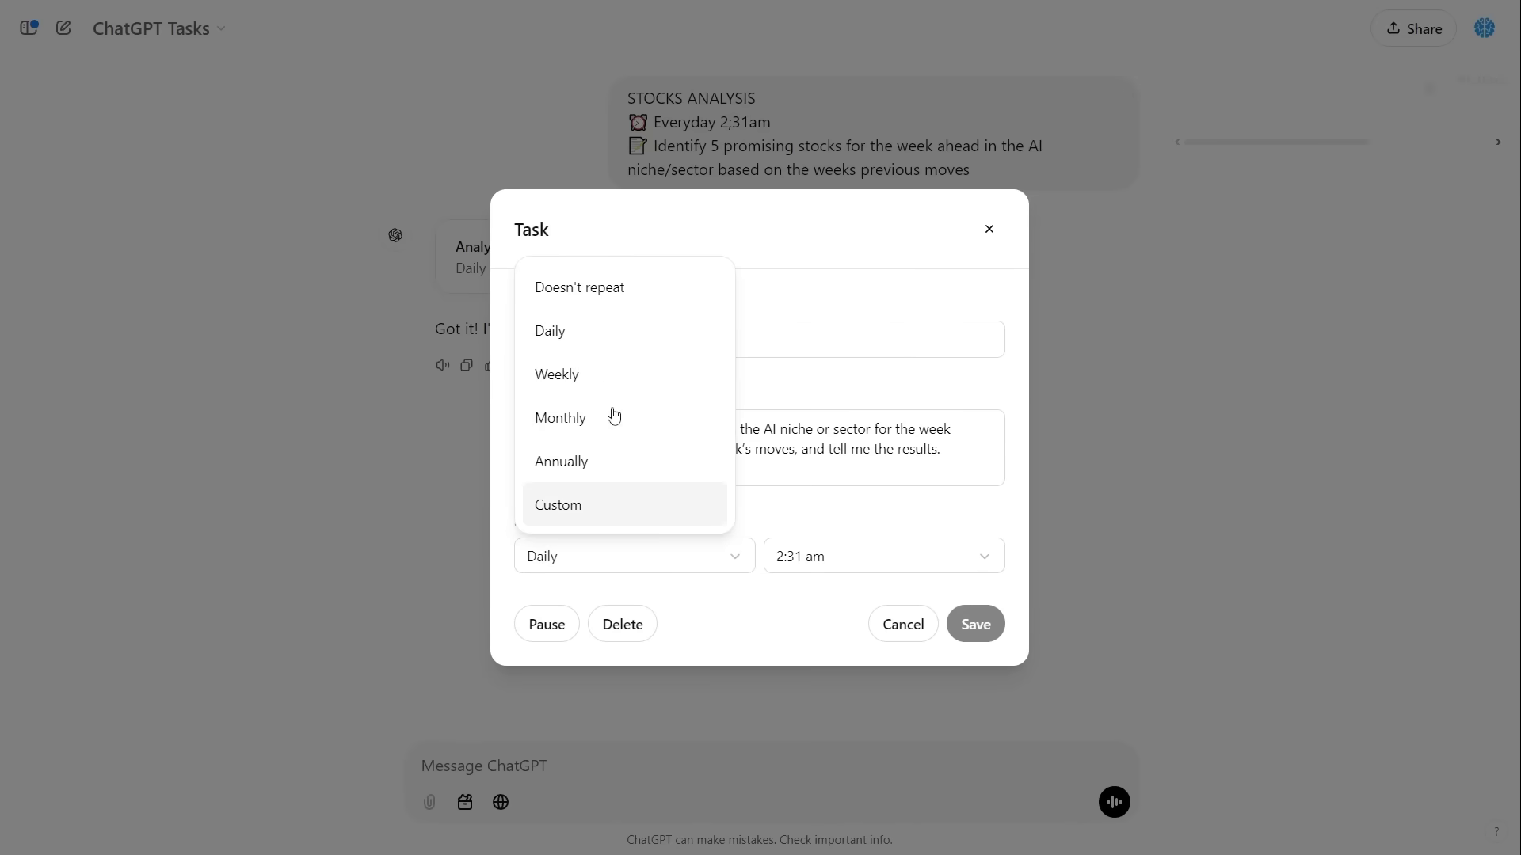
left_click(1074, 333)
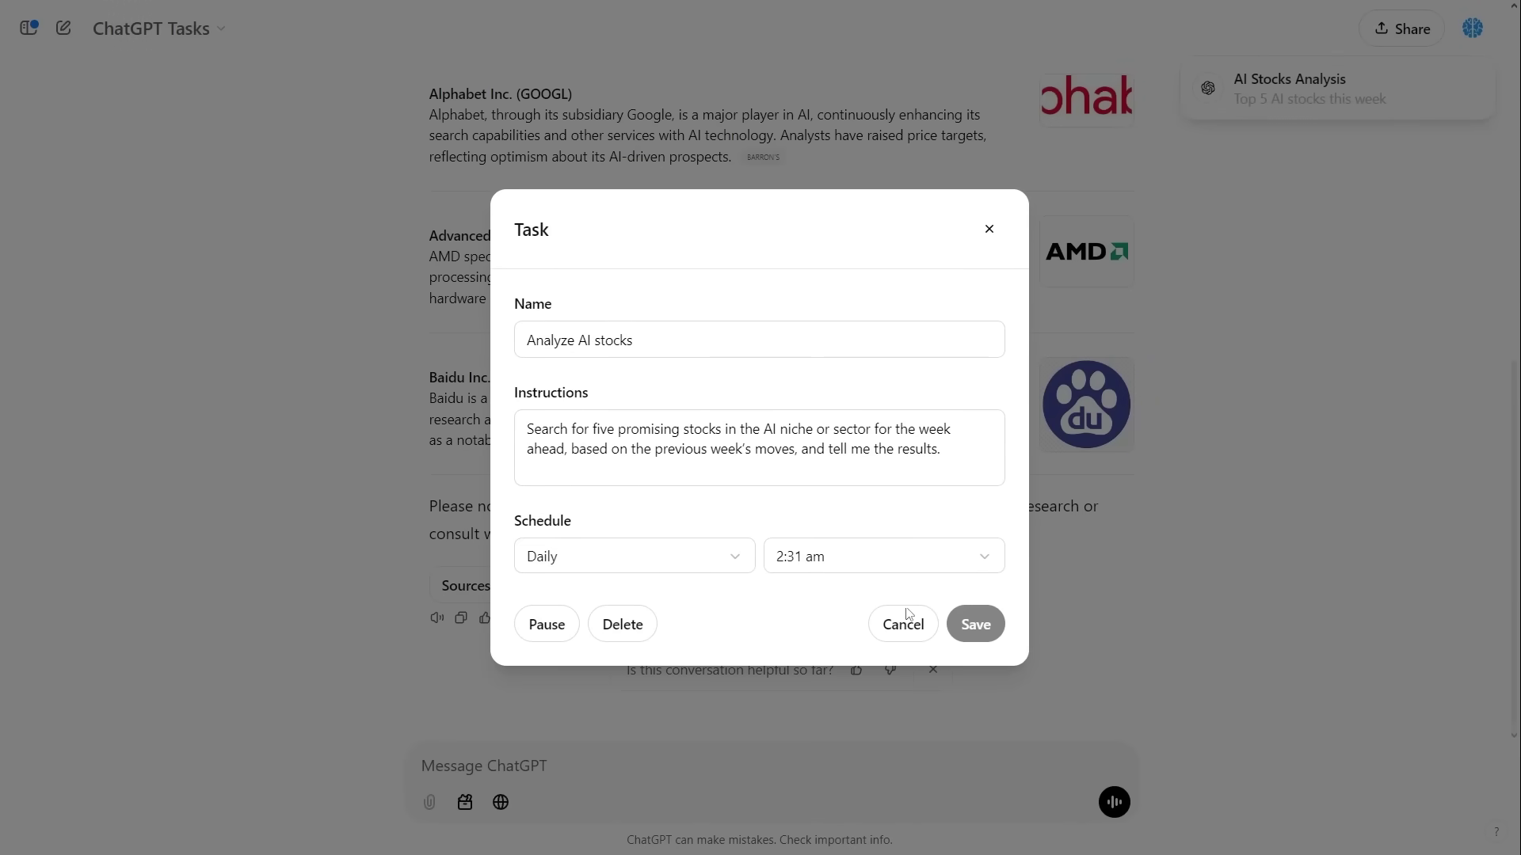
Cancel the task settings and scroll through the five AI stock picks, NVIDIA to Baidu.
left_click(907, 620)
scroll(706, 339, "up", 7)
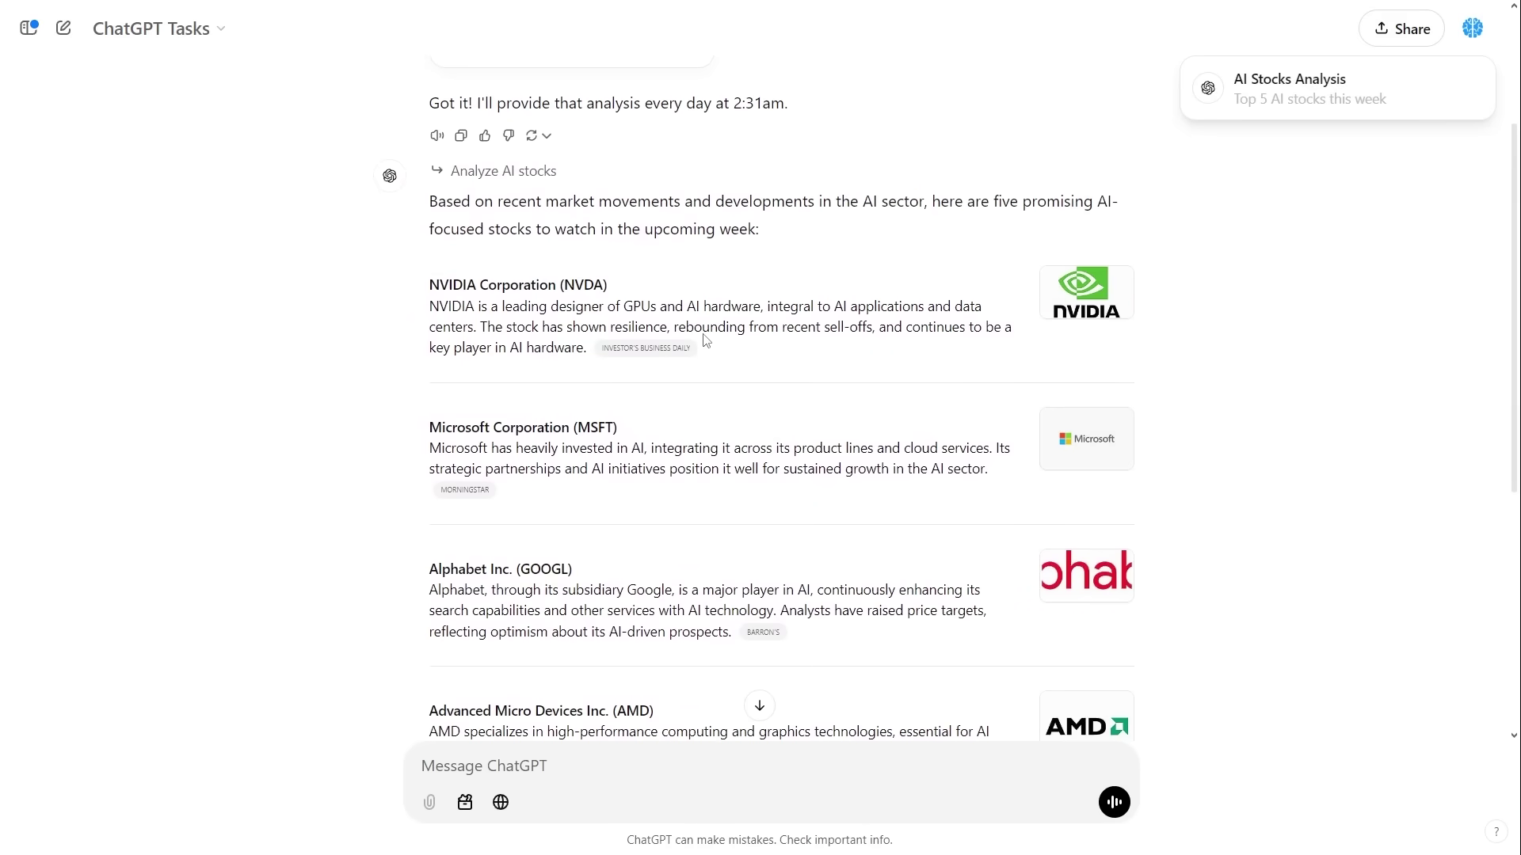
scroll(519, 266, "up", 1)
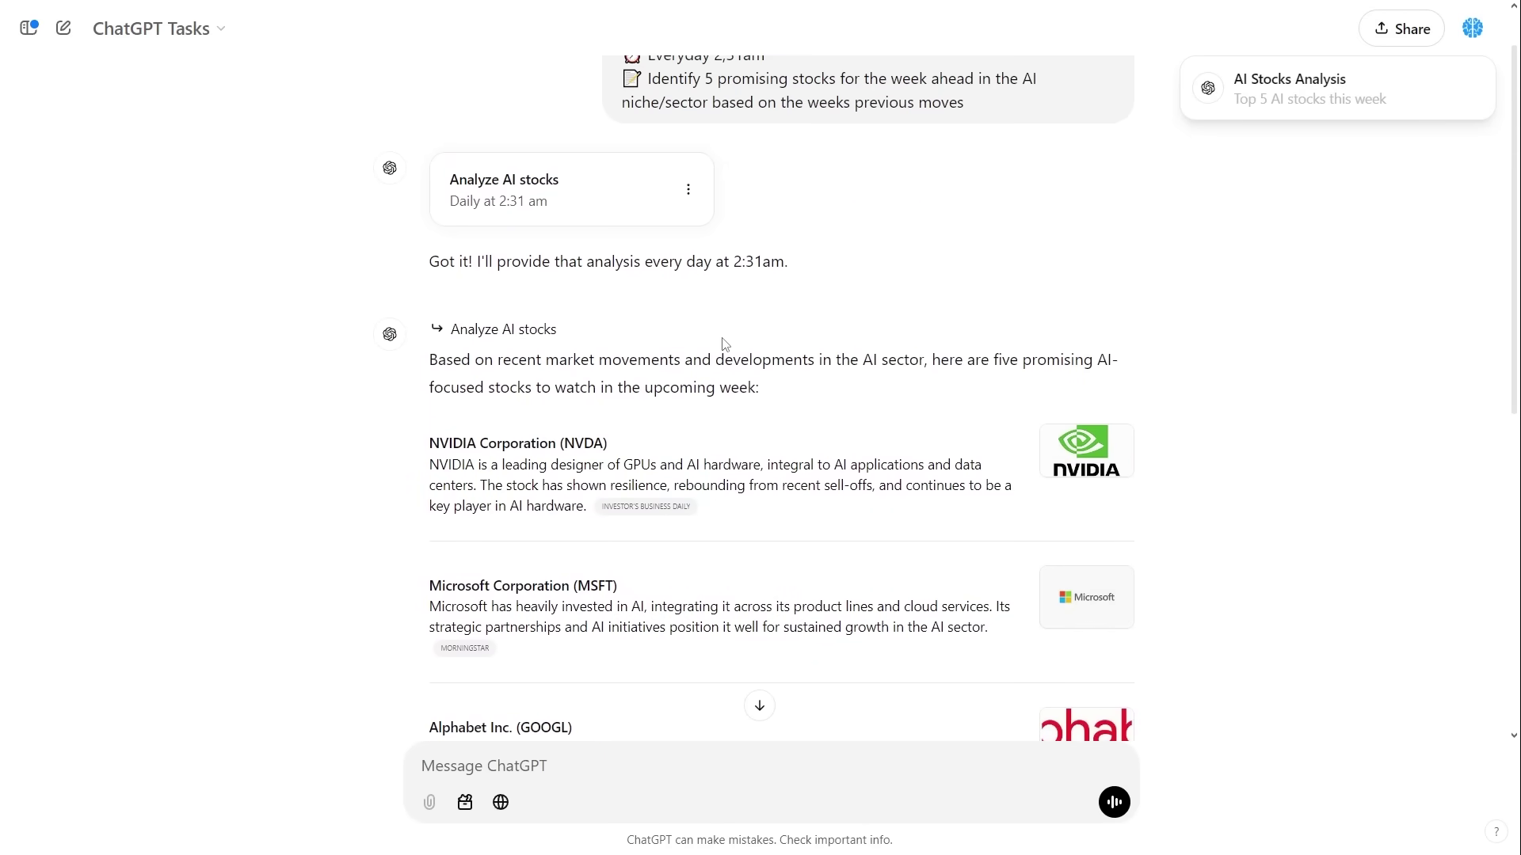
scroll(720, 342, "down", 1)
scroll(716, 334, "down", 3)
scroll(716, 335, "up", 3)
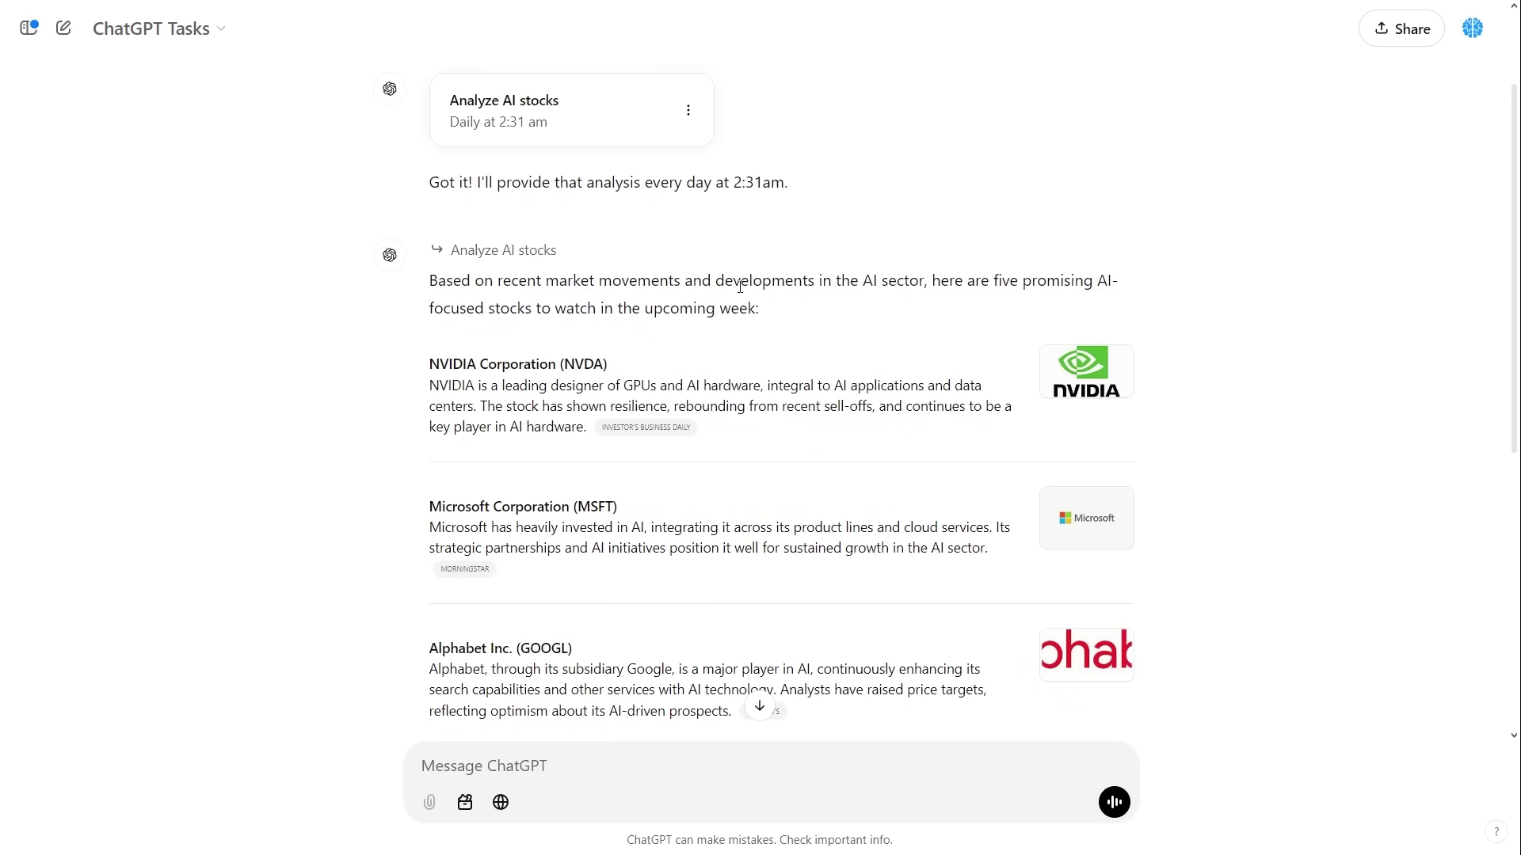
scroll(666, 290, "down", 6)
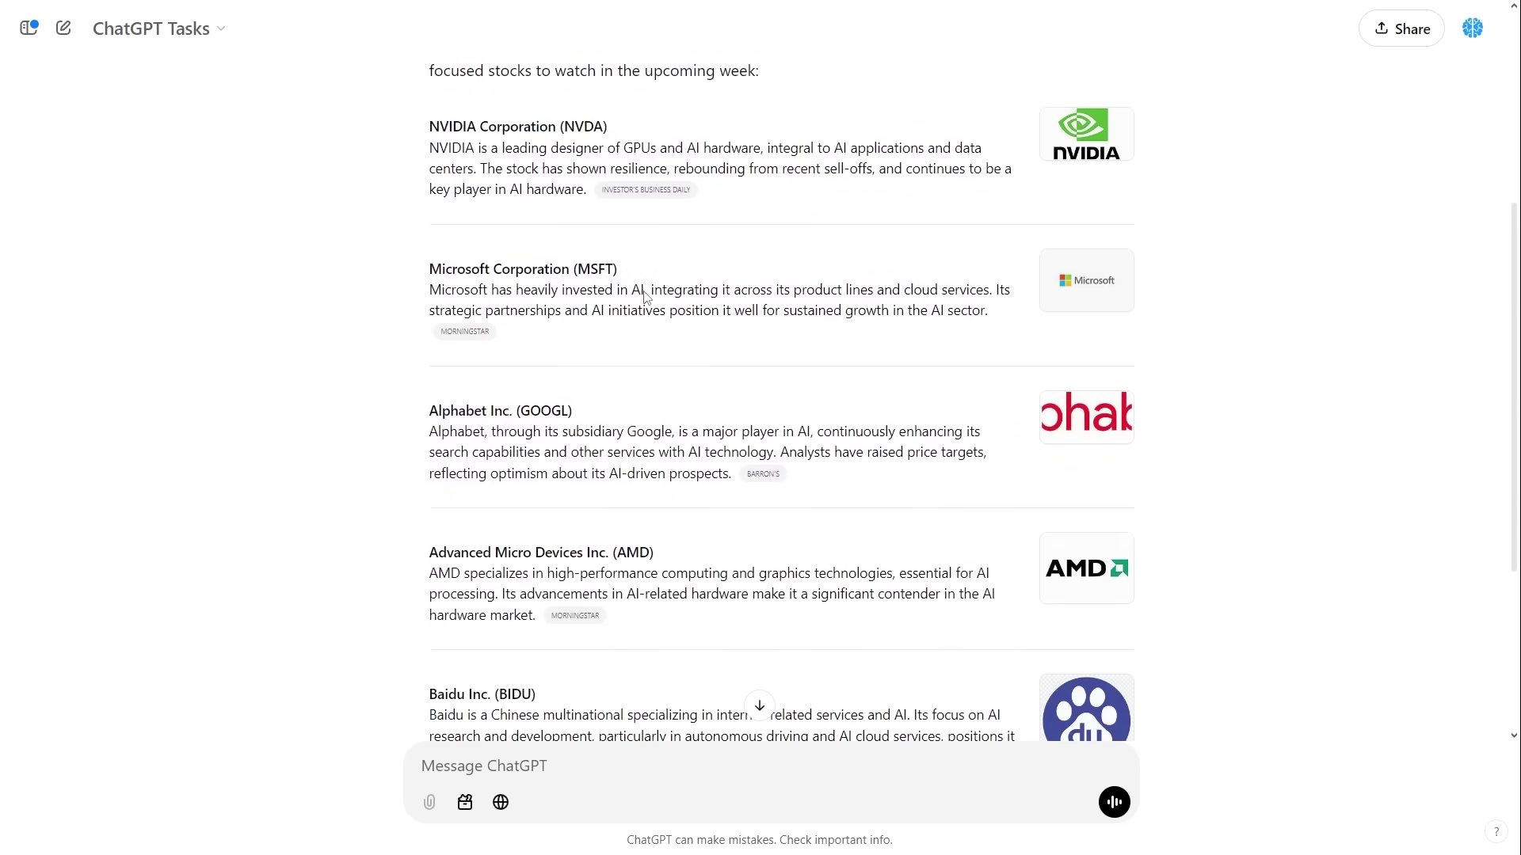
scroll(601, 288, "up", 6)
scroll(600, 285, "down", 3)
scroll(530, 288, "down", 1)
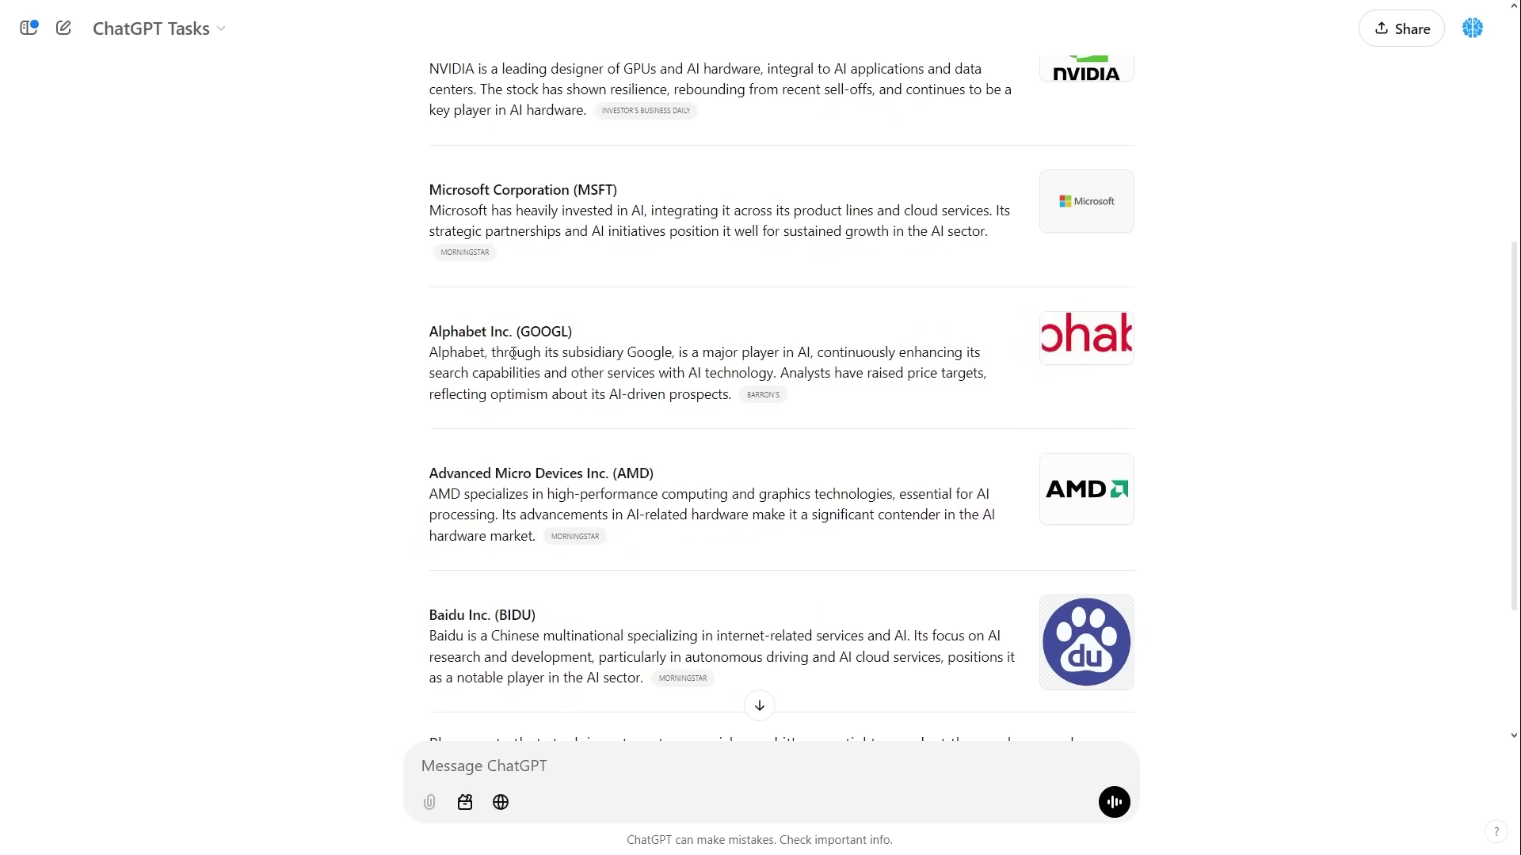
scroll(514, 354, "down", 1)
scroll(515, 348, "down", 2)
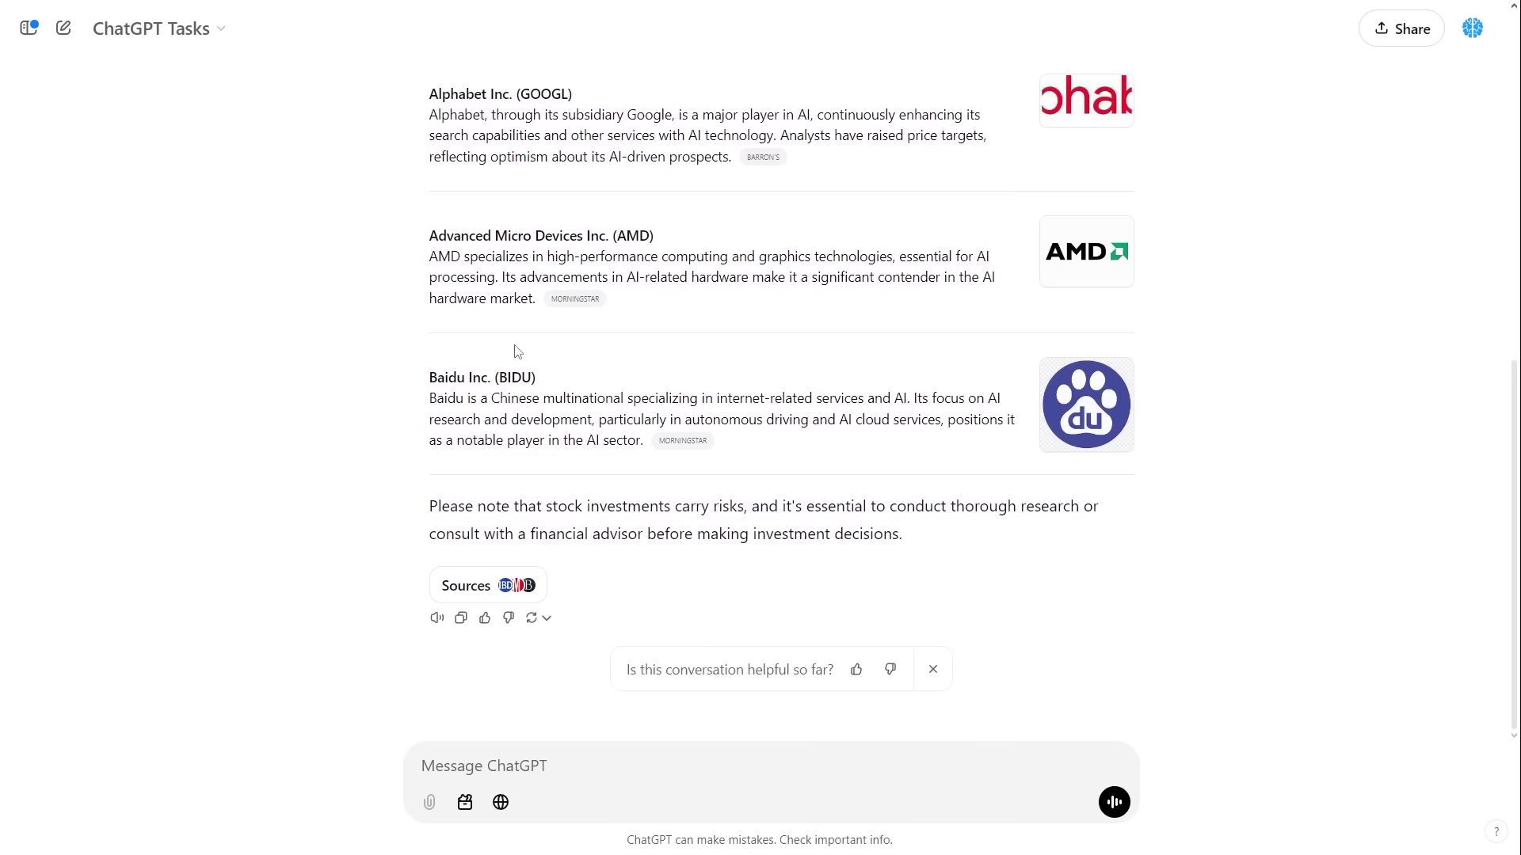
scroll(517, 350, "up", 4)
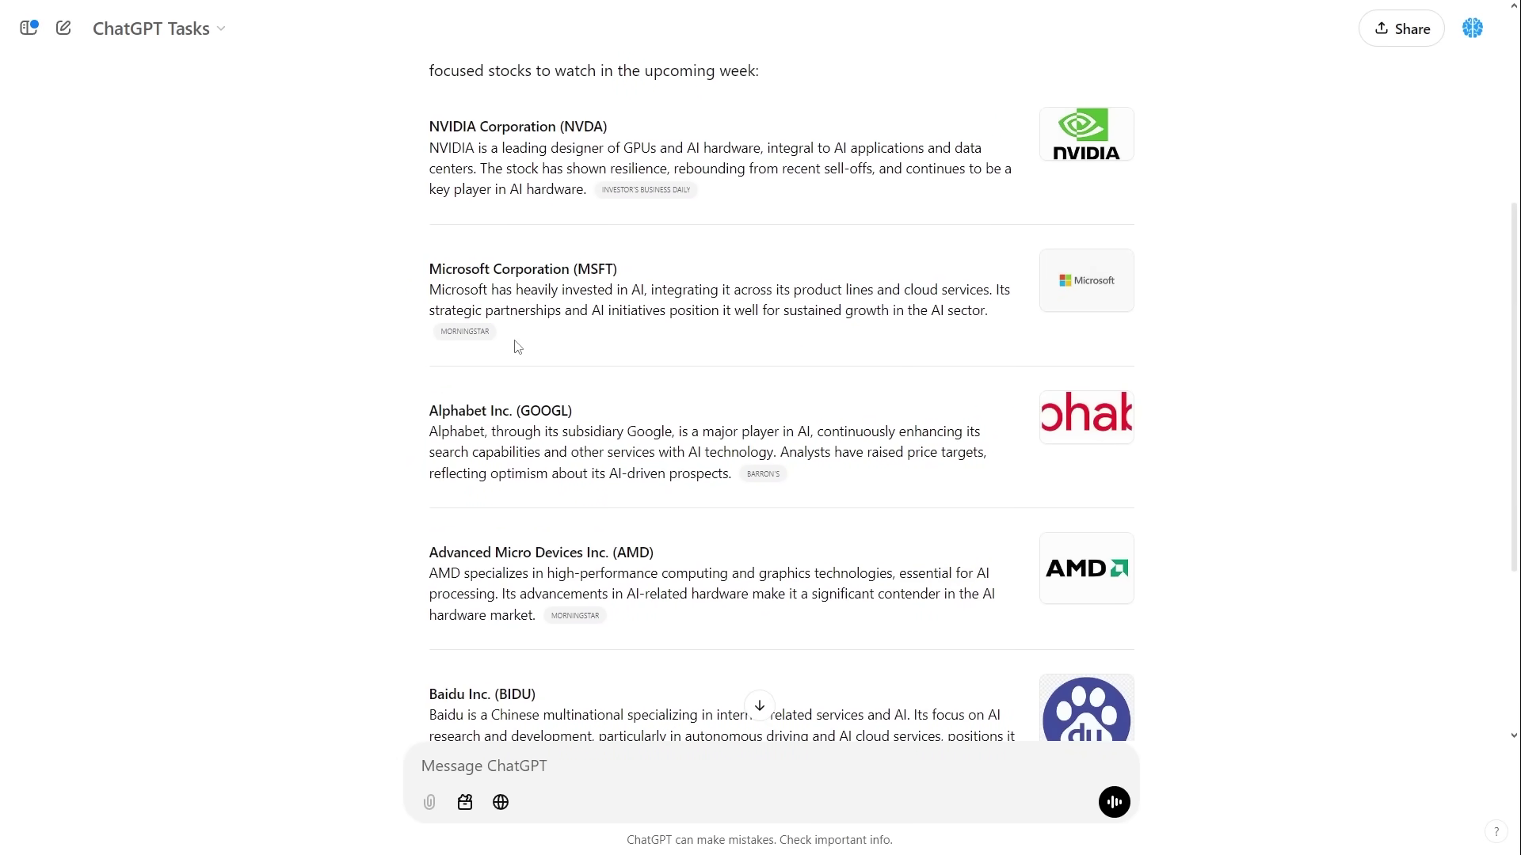
scroll(513, 348, "down", 1)
scroll(555, 316, "up", 6)
Reschedule the Analyze AI stocks task to run weekly on Sunday at 8:30 pm.
left_click(688, 257)
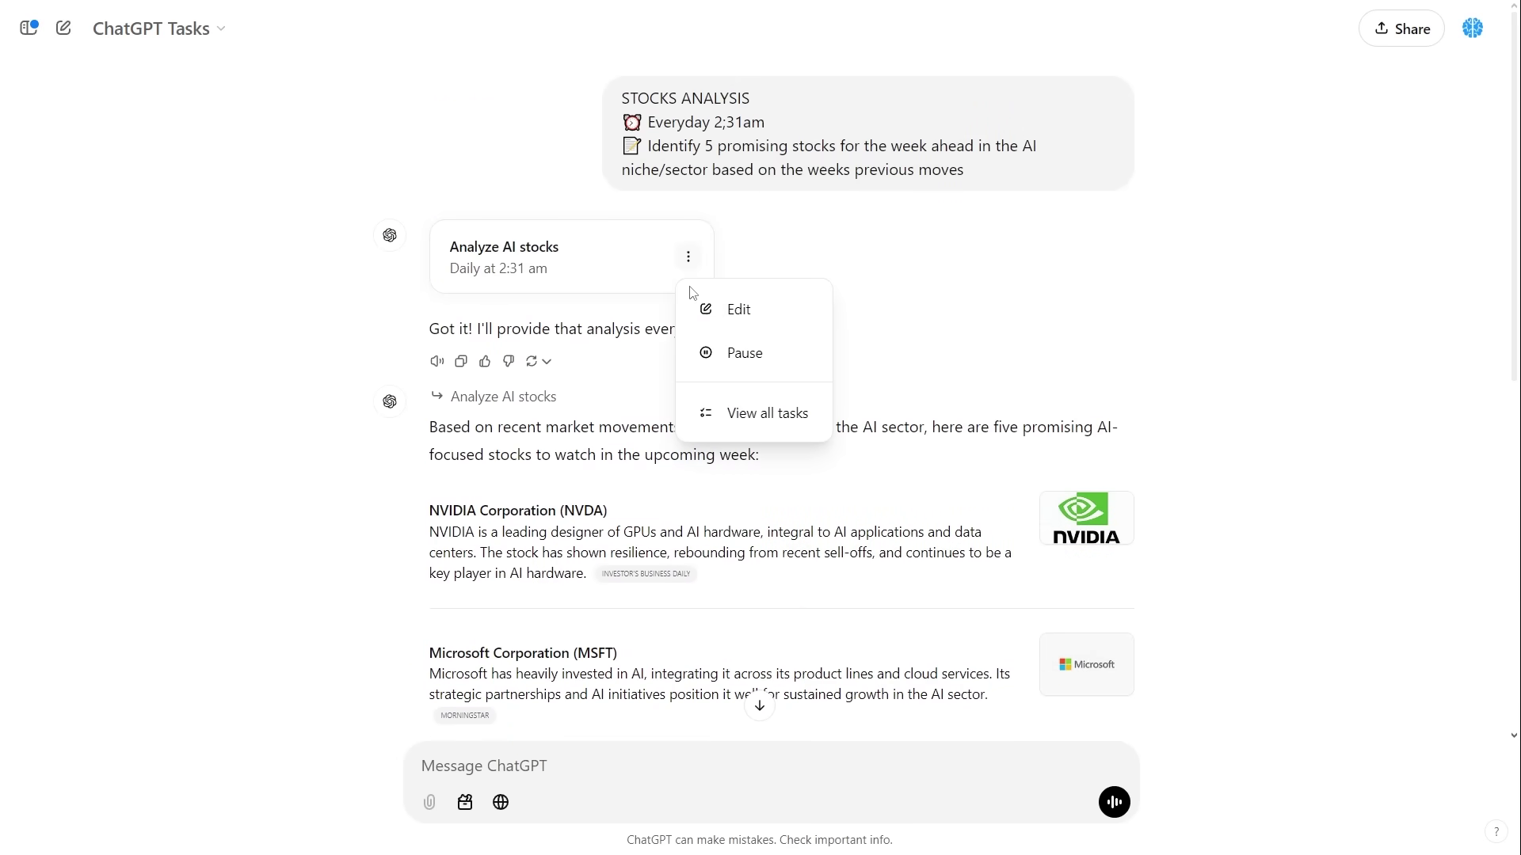
left_click(681, 310)
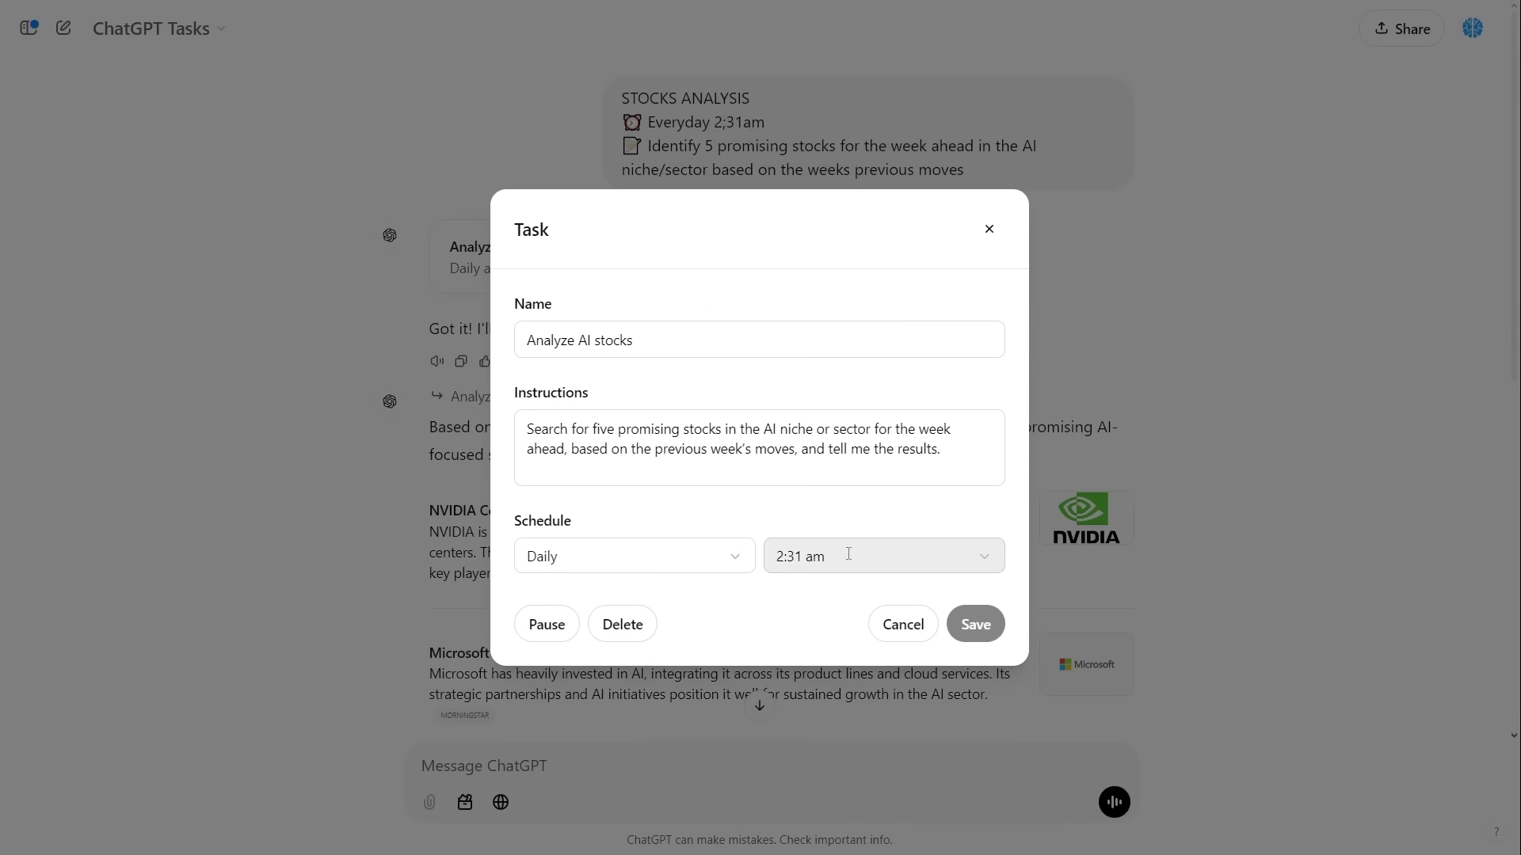
left_click(848, 554)
scroll(844, 407, "down", 9)
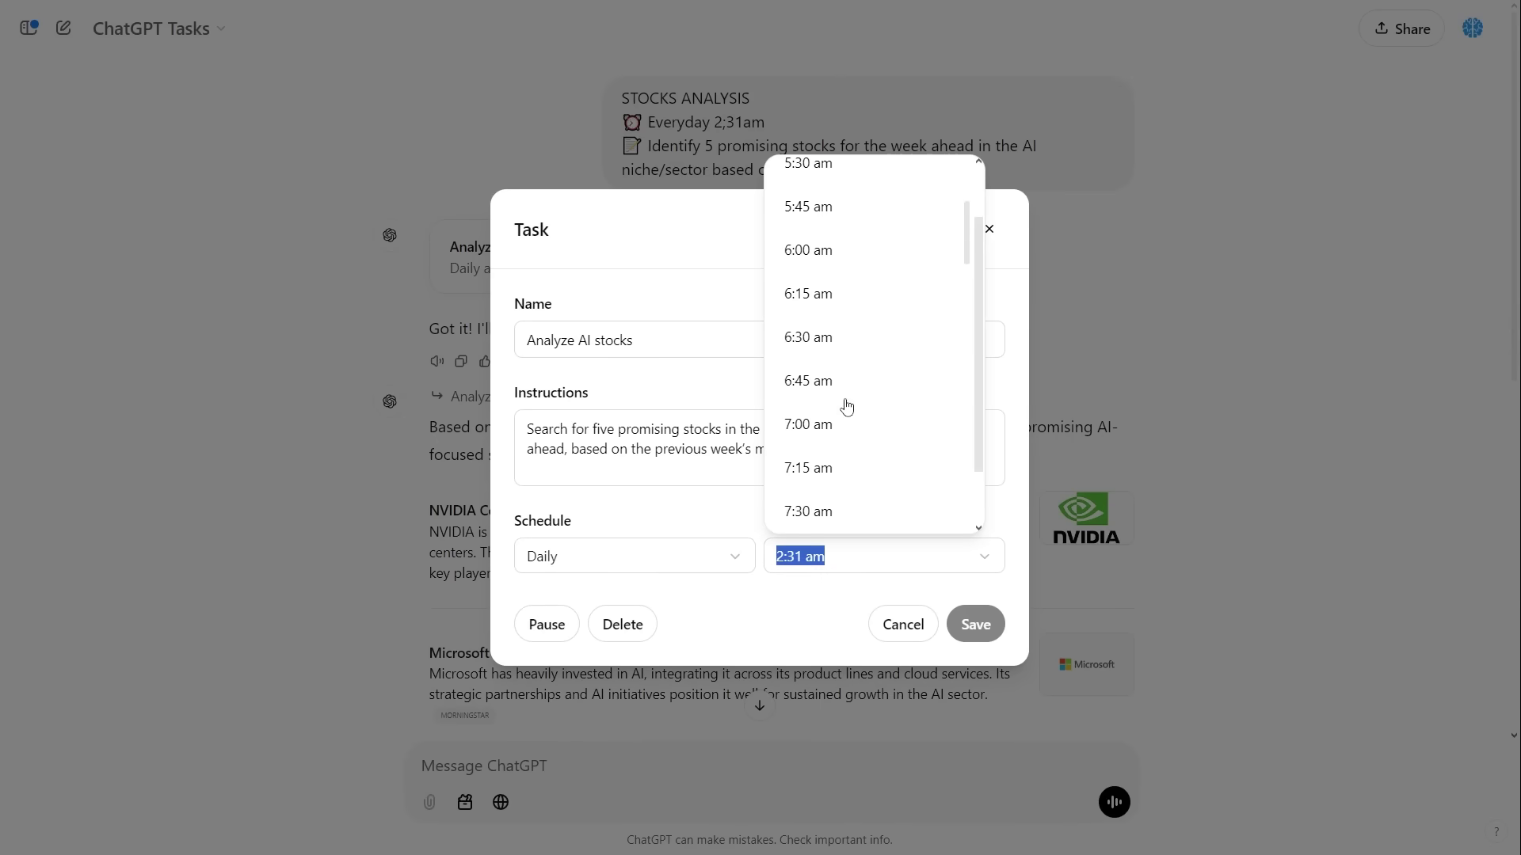
scroll(843, 400, "down", 15)
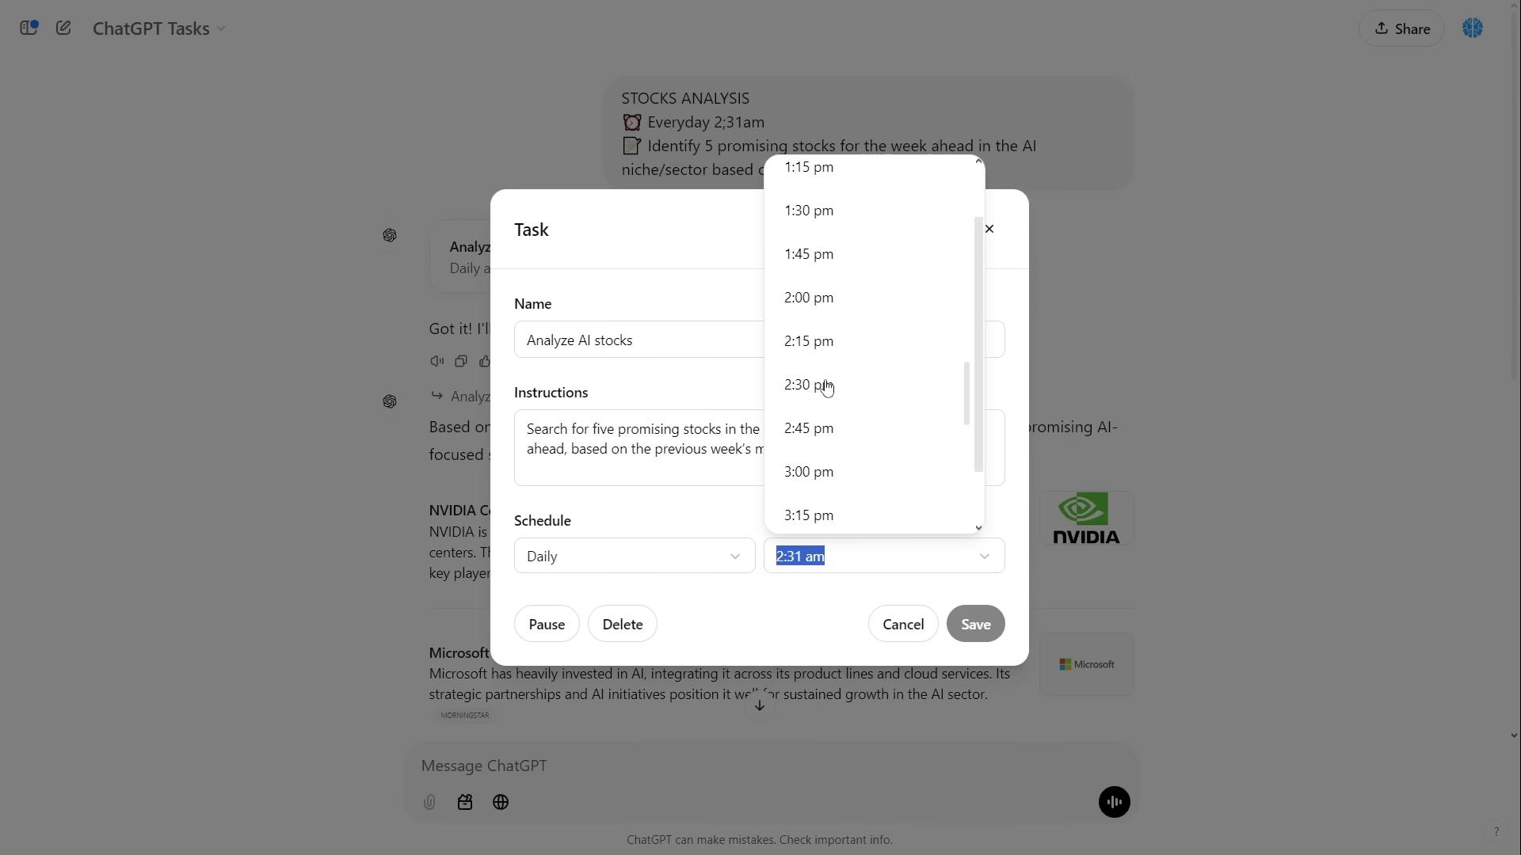
scroll(825, 392, "down", 12)
left_click(823, 479)
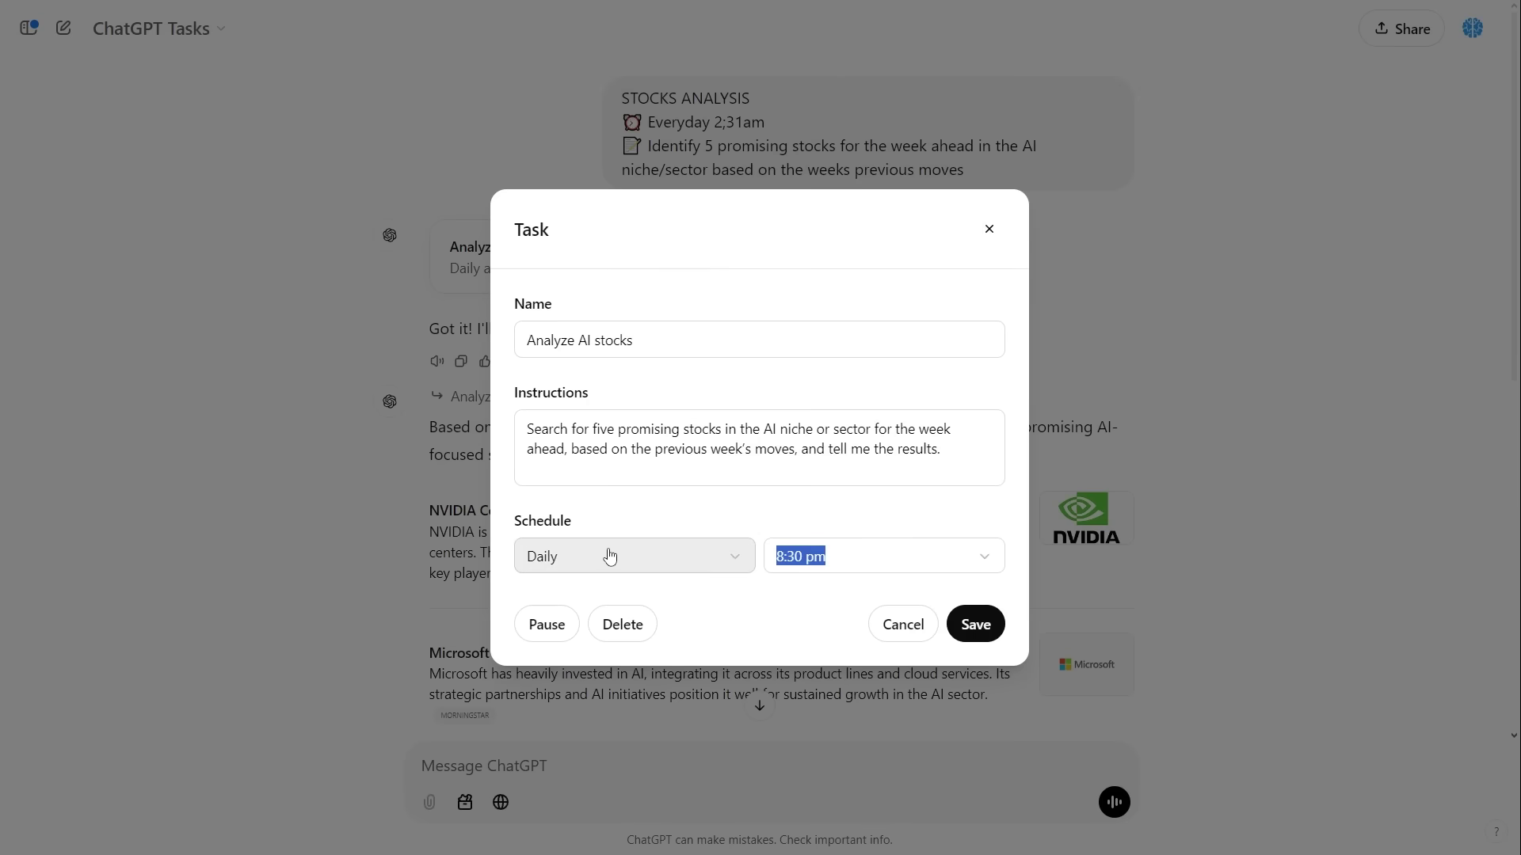
left_click(609, 557)
left_click(631, 554)
left_click_drag(942, 449, 287, 300)
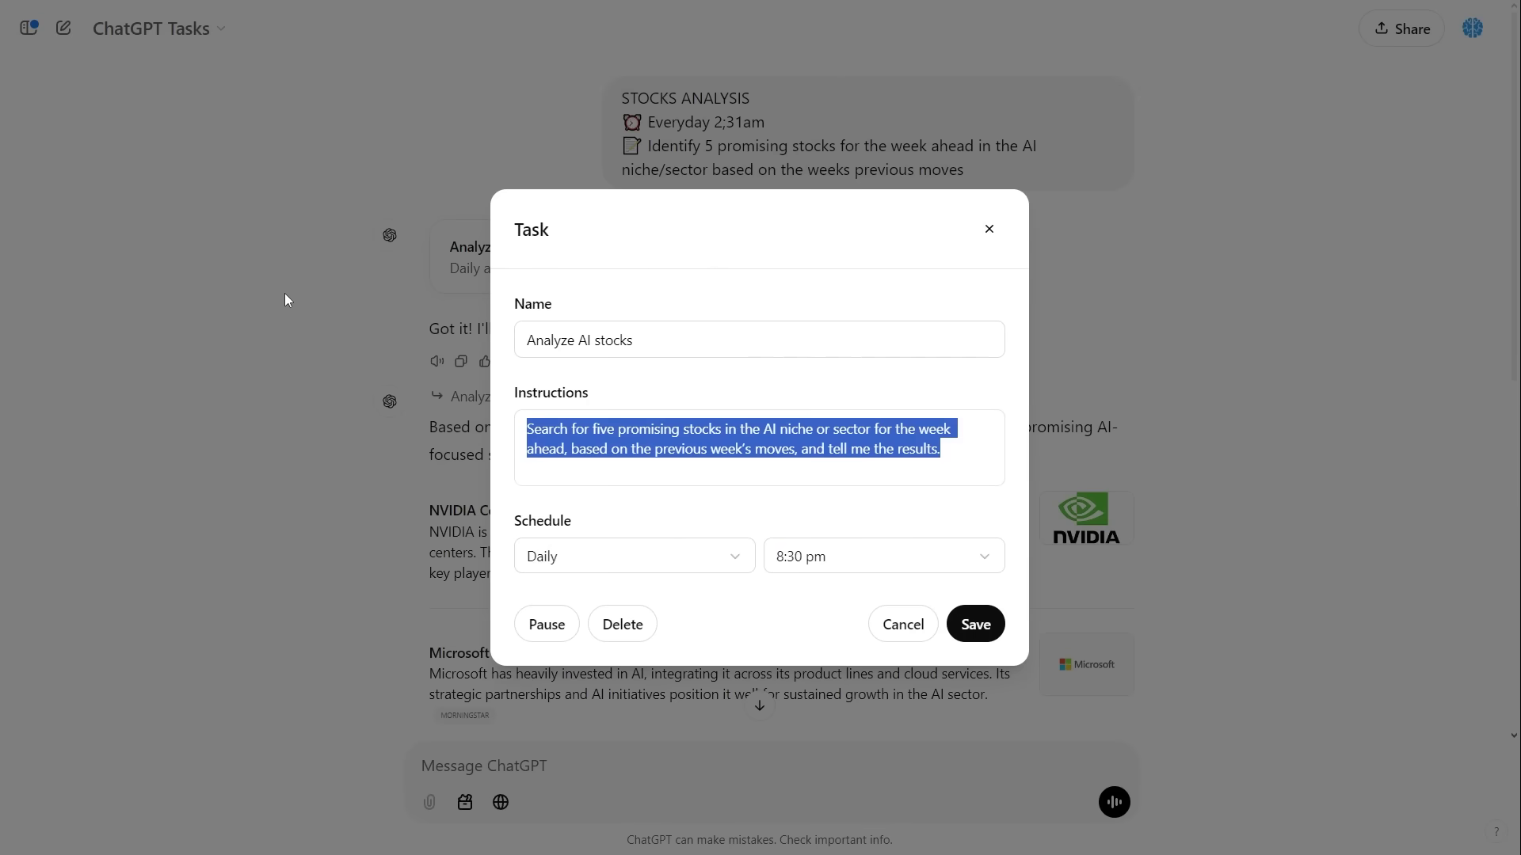
left_click(639, 554)
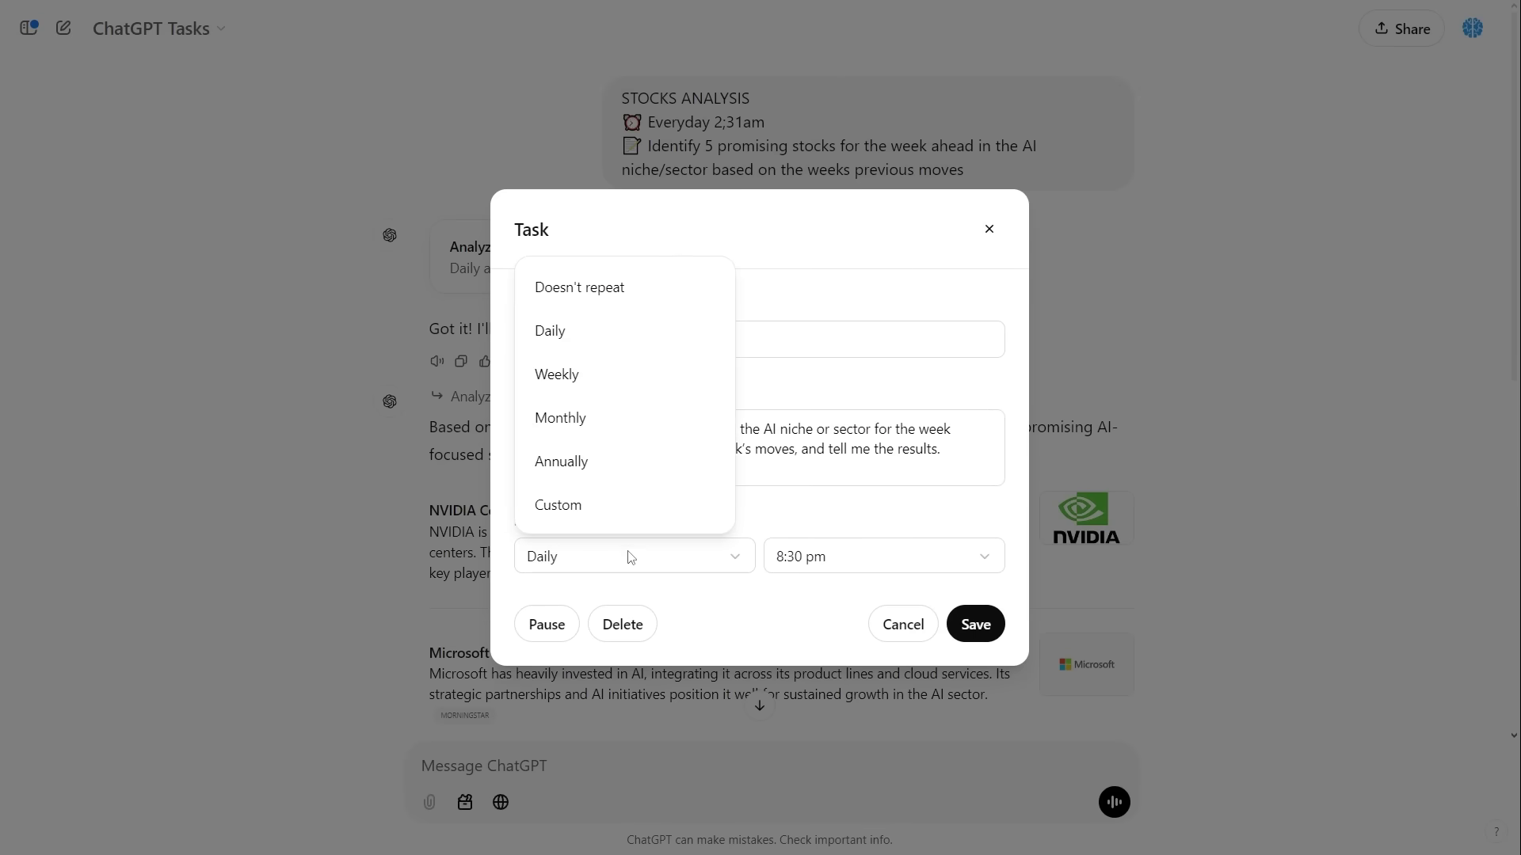
left_click(557, 374)
left_click(771, 554)
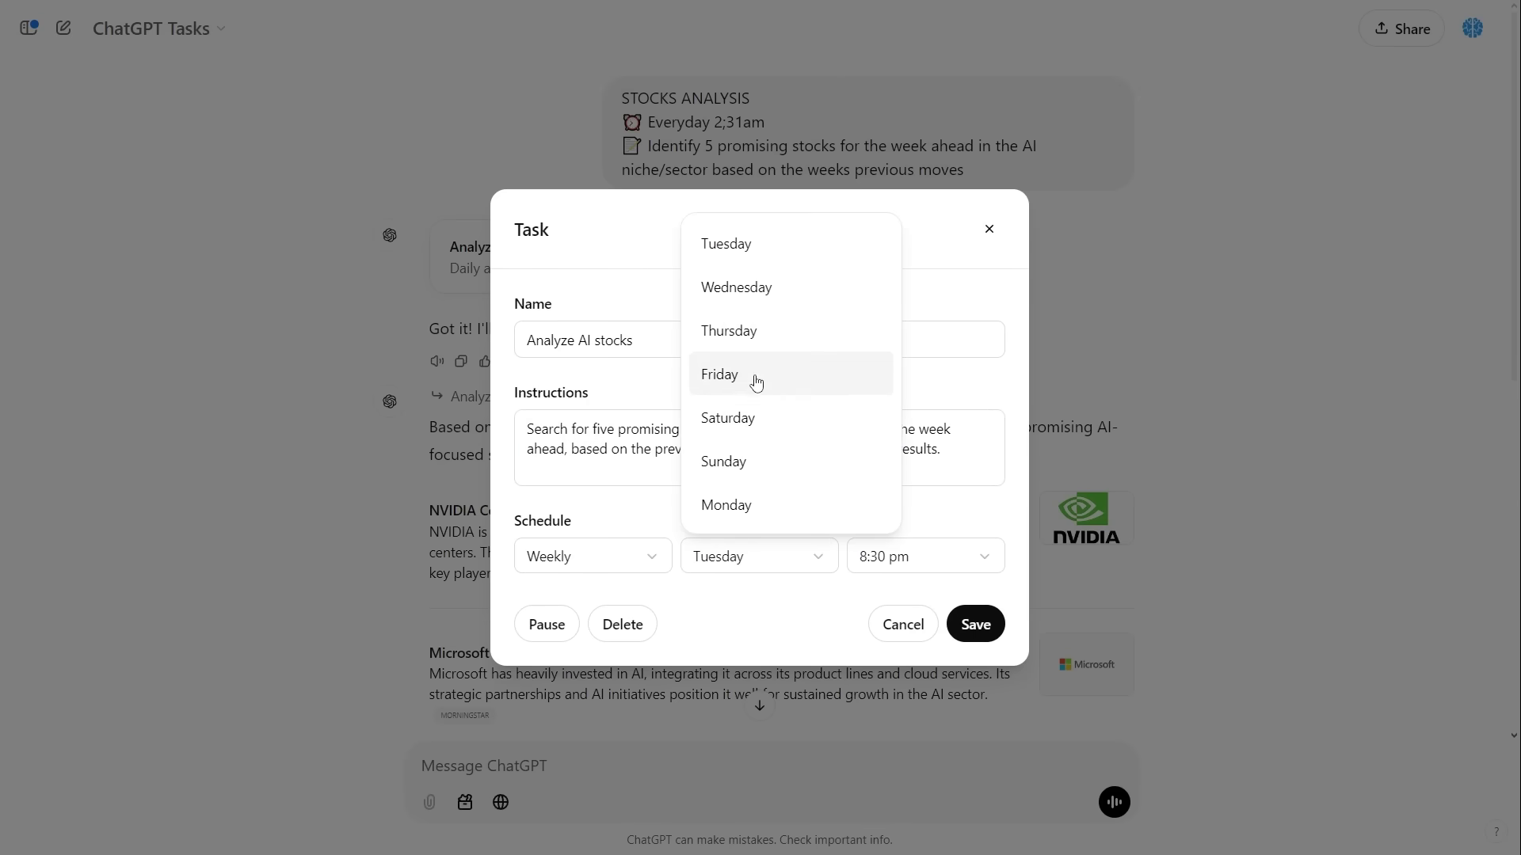
left_click(741, 461)
Replace its instructions with 'Search for the most promising companies with high expected earnings this week' and save.
left_click_drag(942, 449, 534, 408)
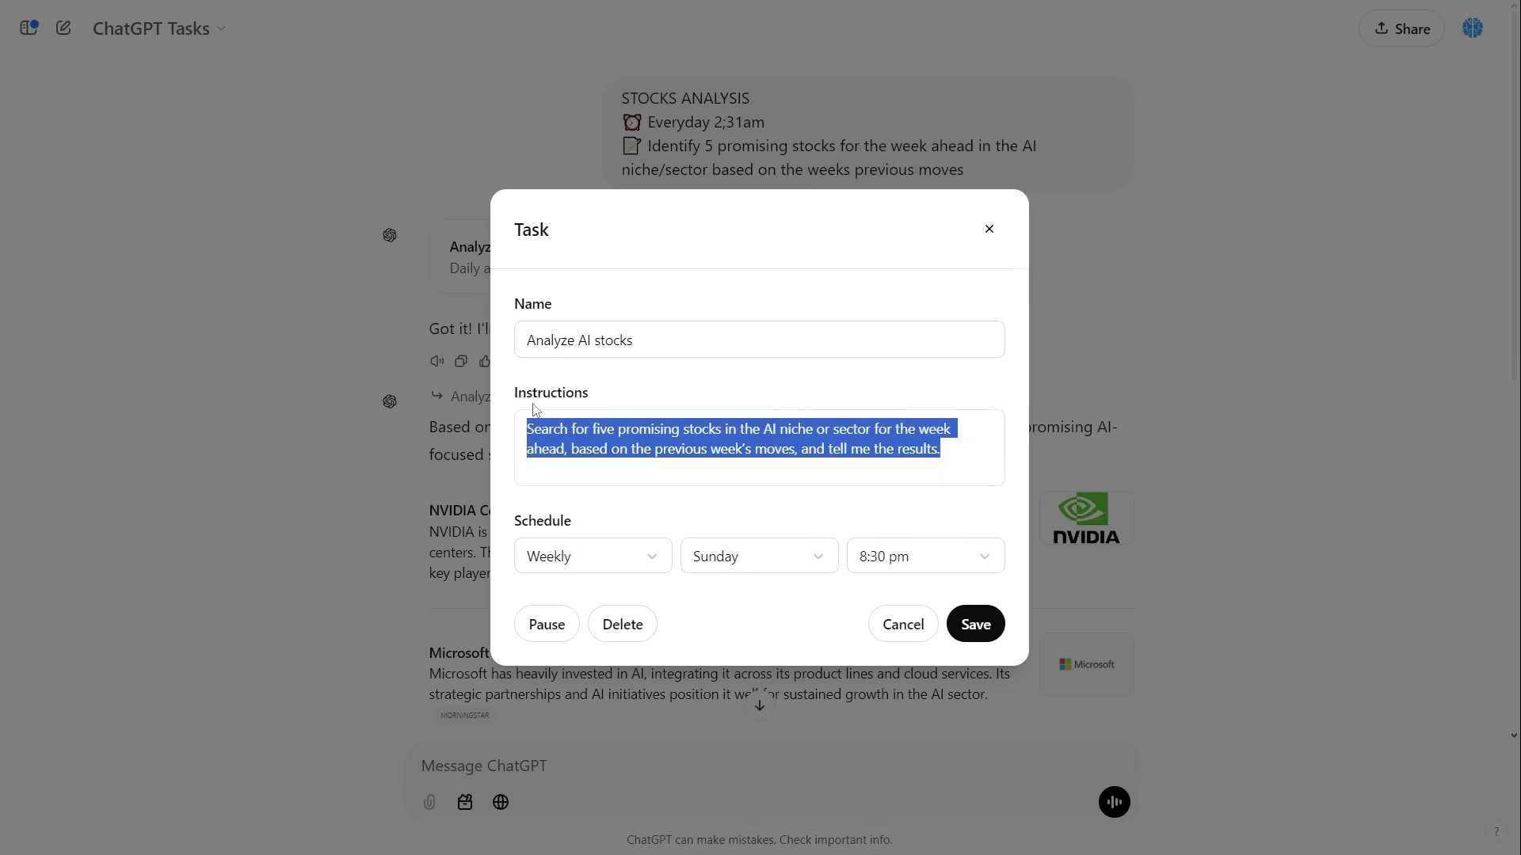
type("Search for the mos")
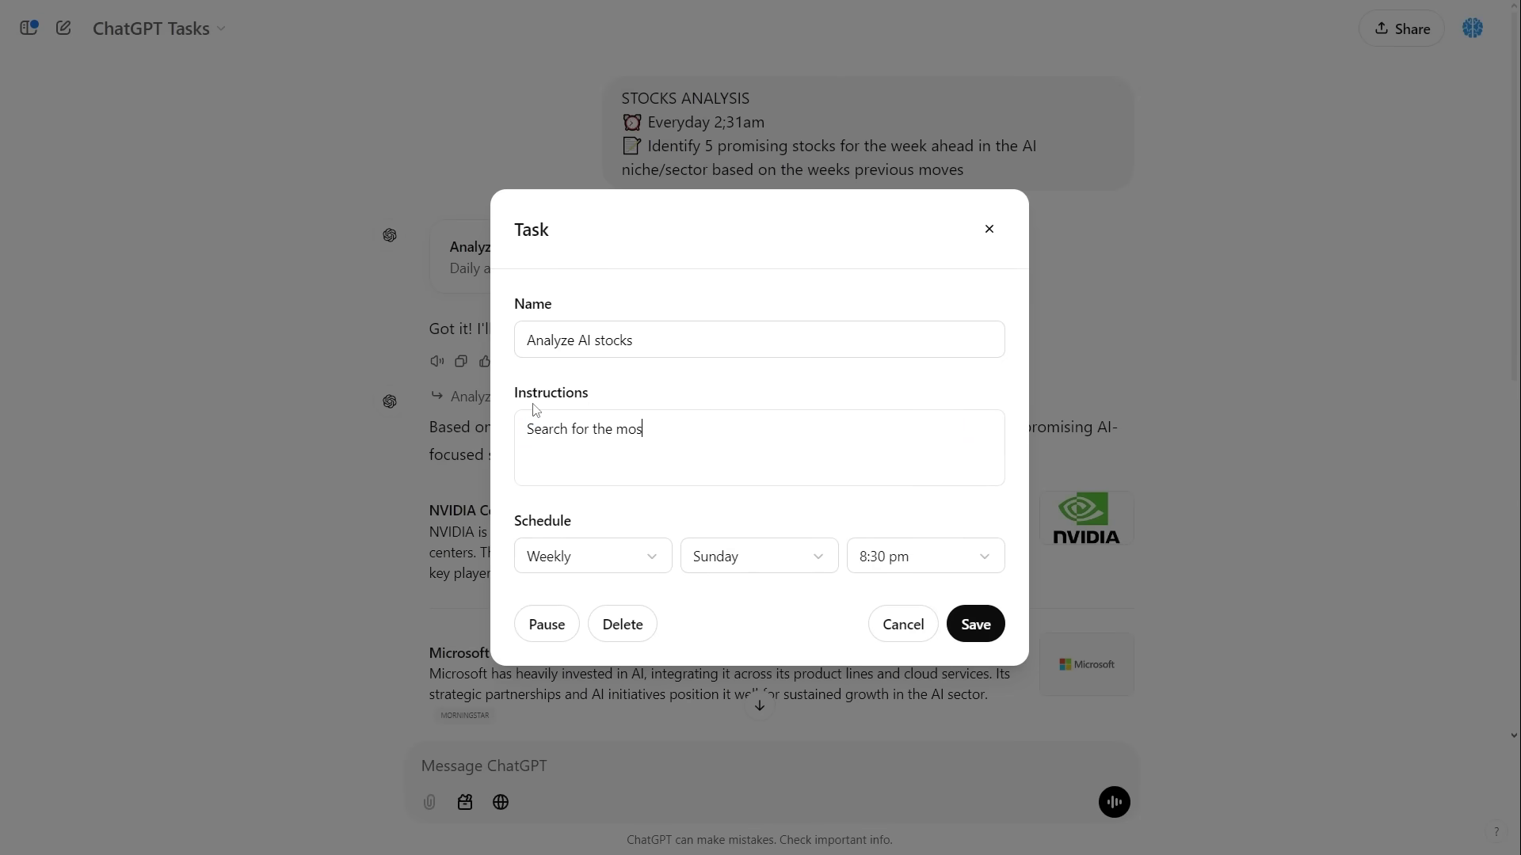
type("t promising coman")
type("ie")
key("BackSpace")
key("BackSpace")
key("BackSpace")
type("pn")
key("BackSpace")
type("anies")
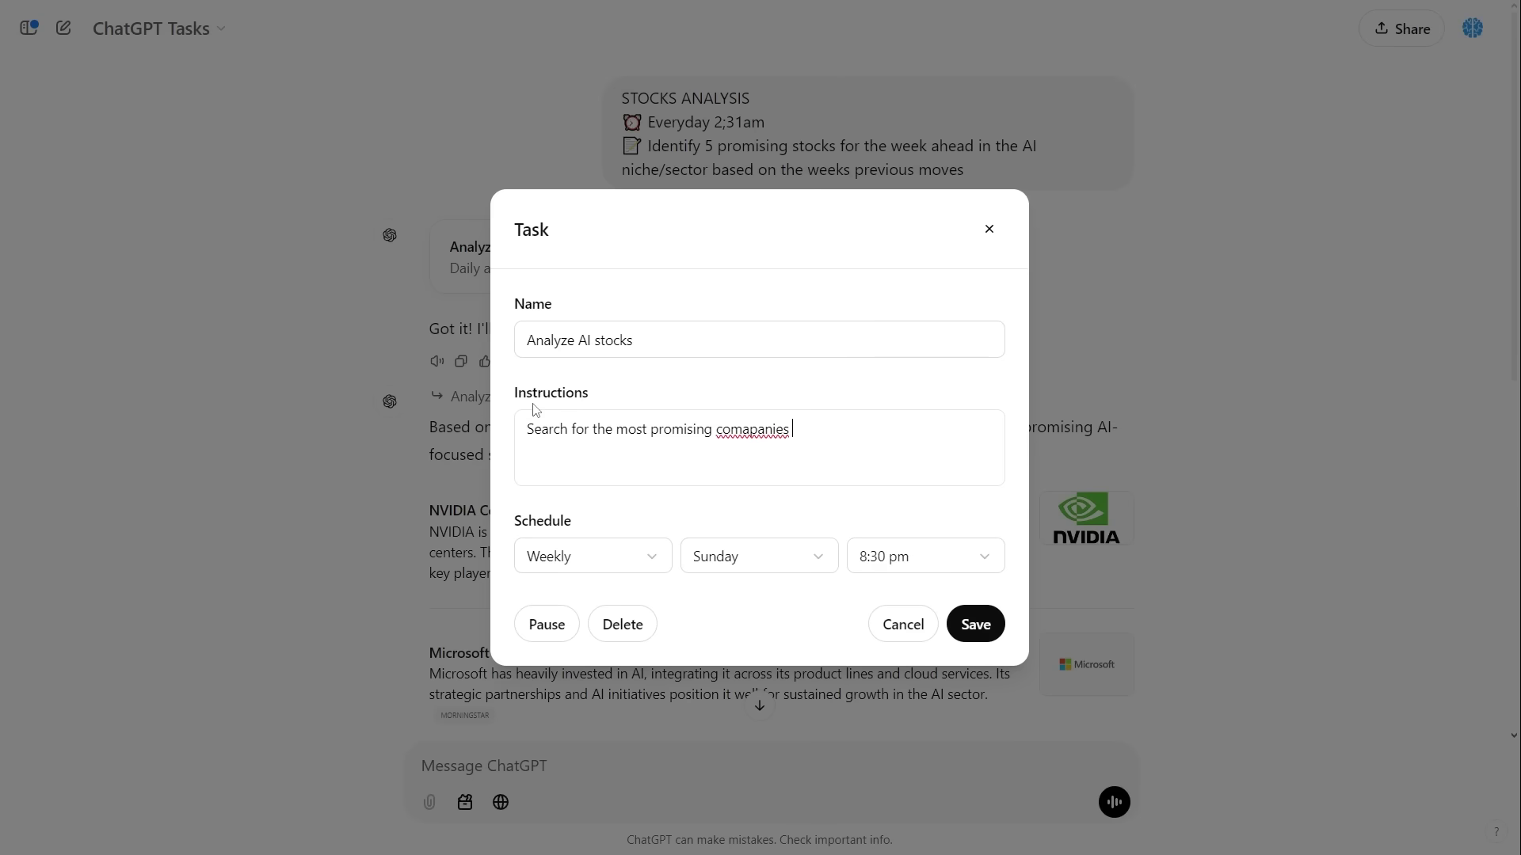
right_click(768, 438)
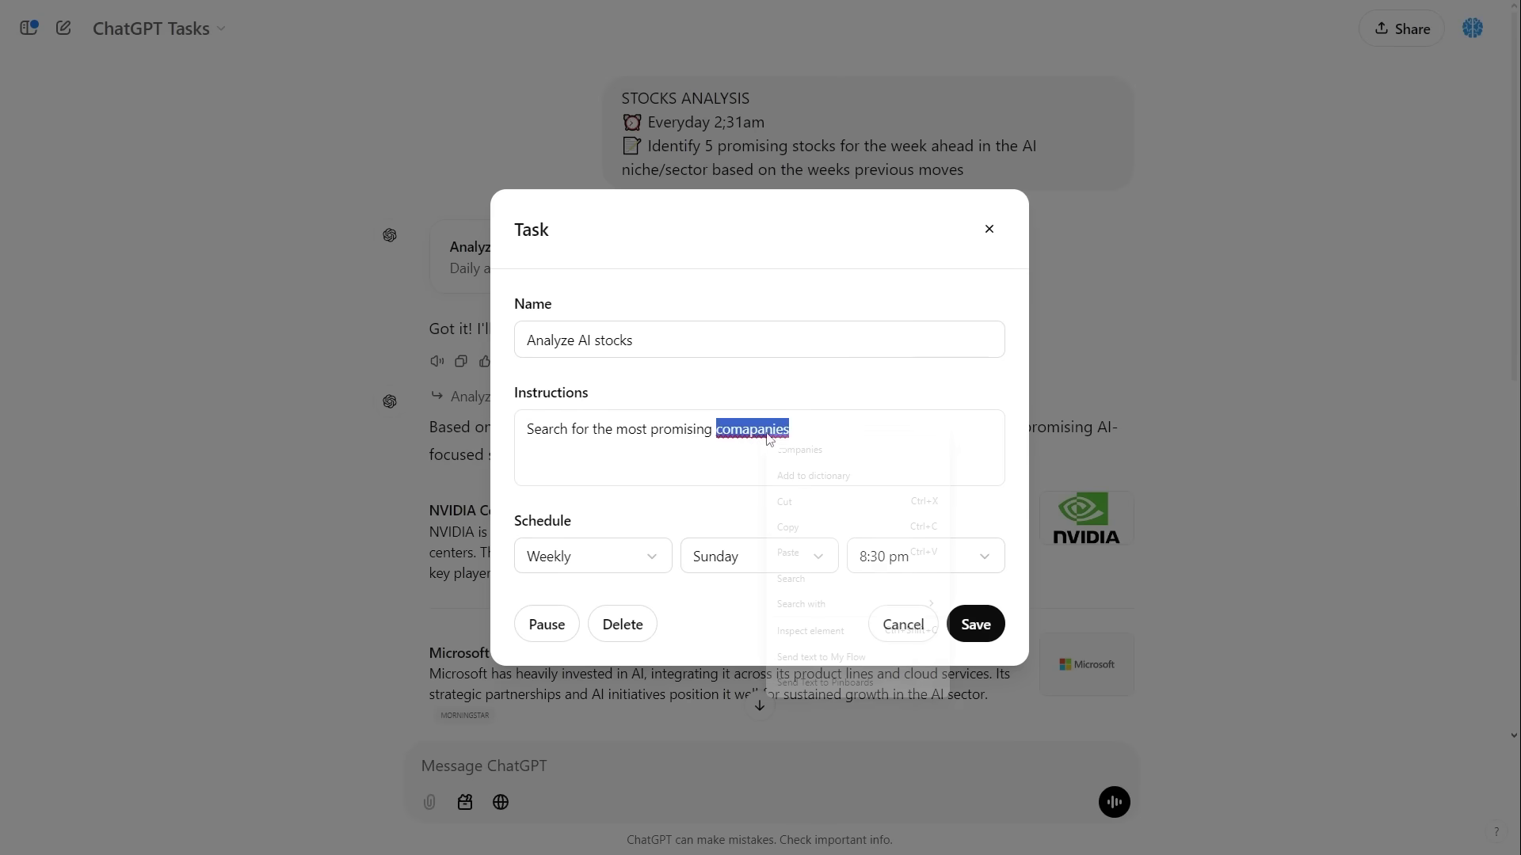
left_click(800, 449)
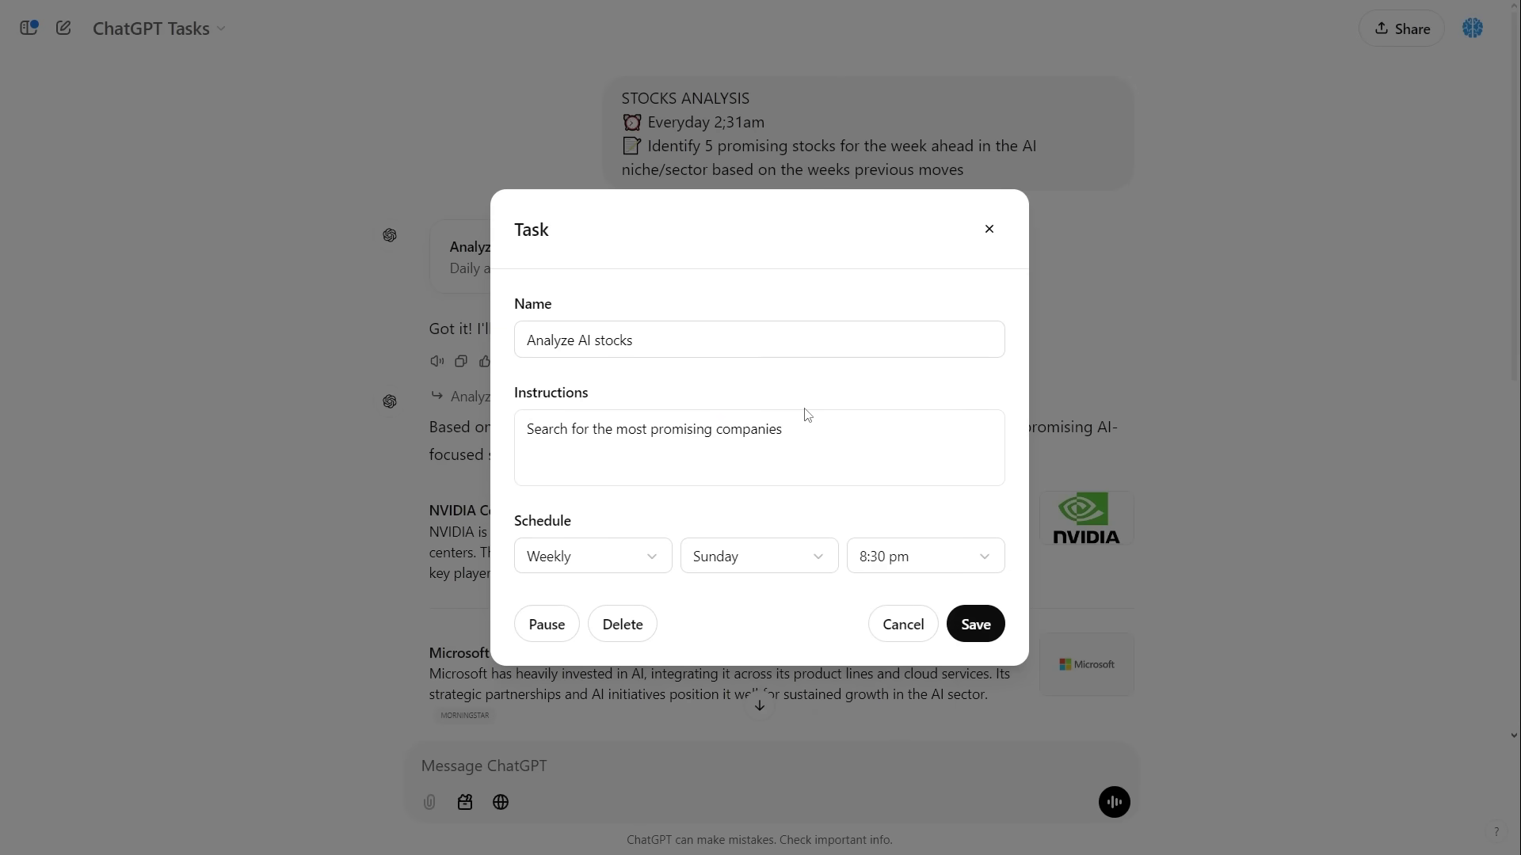
type("with high expected earninsg this week")
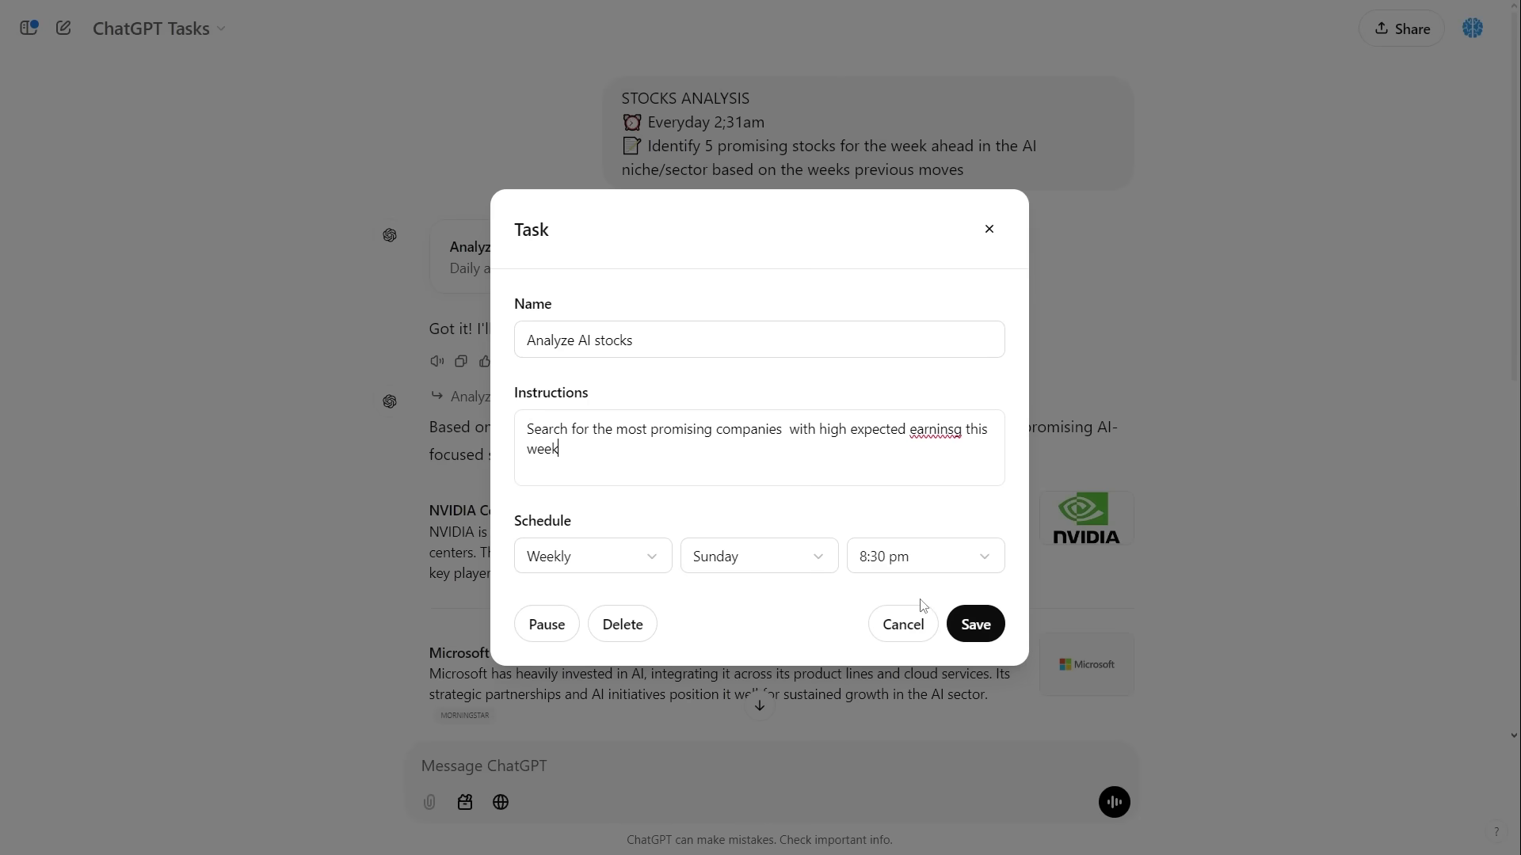
left_click(975, 624)
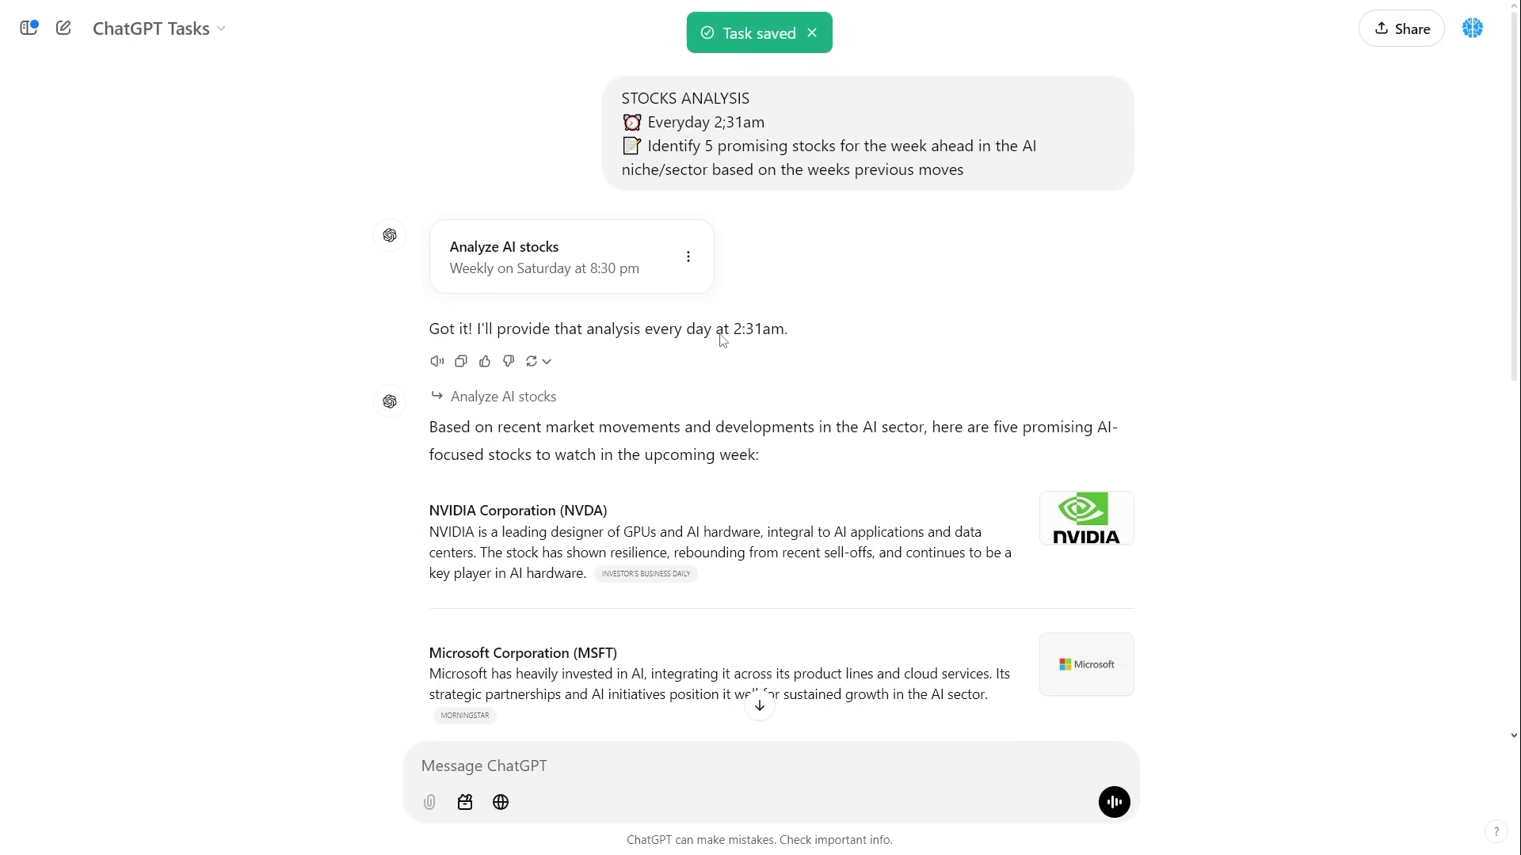
Scroll the chat to confirm the Analyze AI stocks card shows the weekly 8:30 pm schedule above its run.
scroll(673, 222, "down", 6)
scroll(649, 262, "down", 2)
scroll(518, 237, "up", 4)
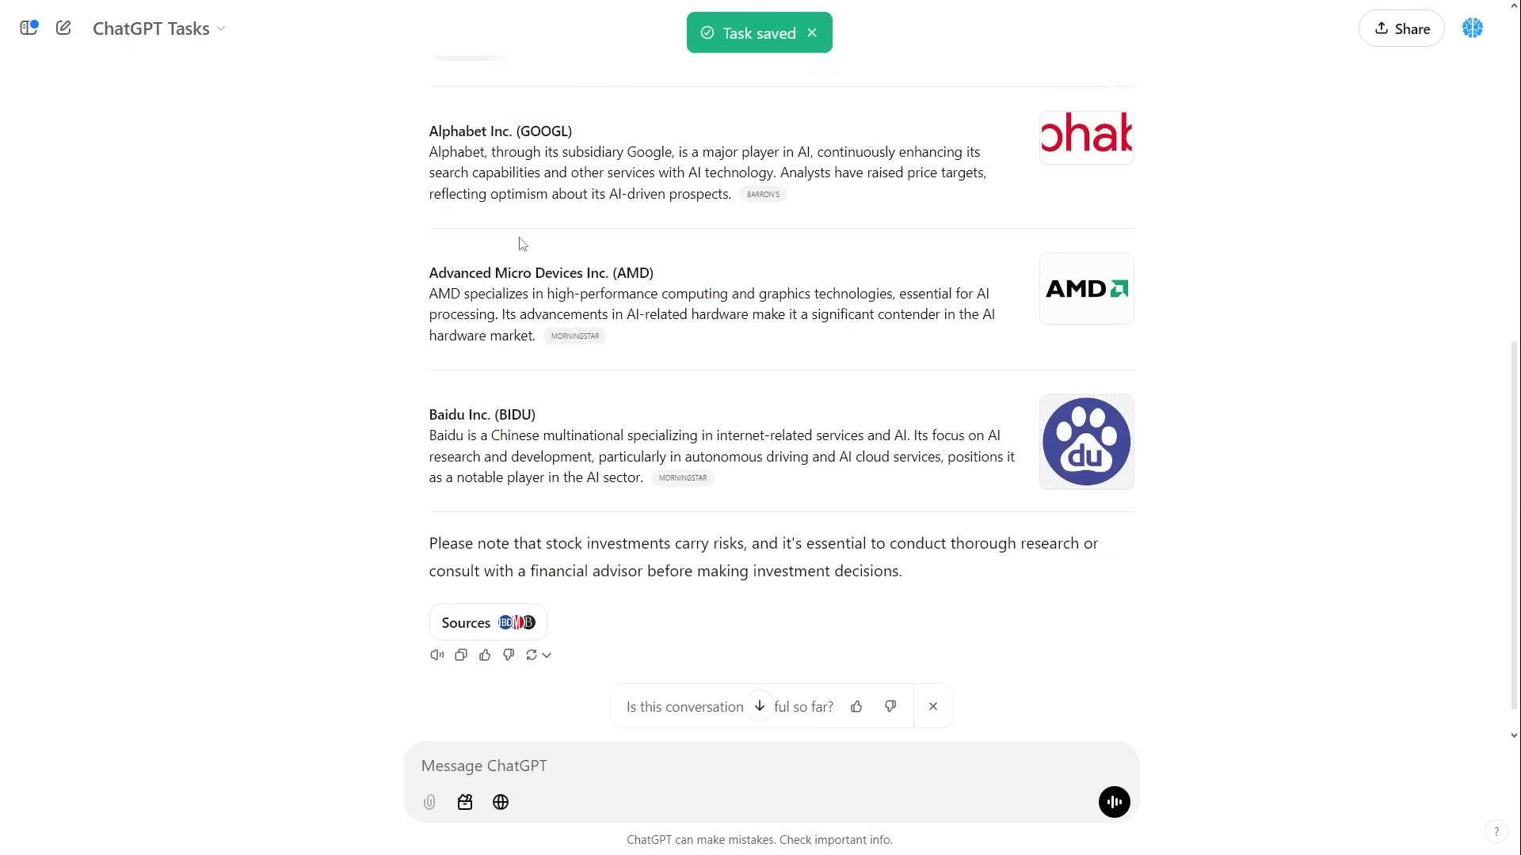
scroll(522, 232, "up", 4)
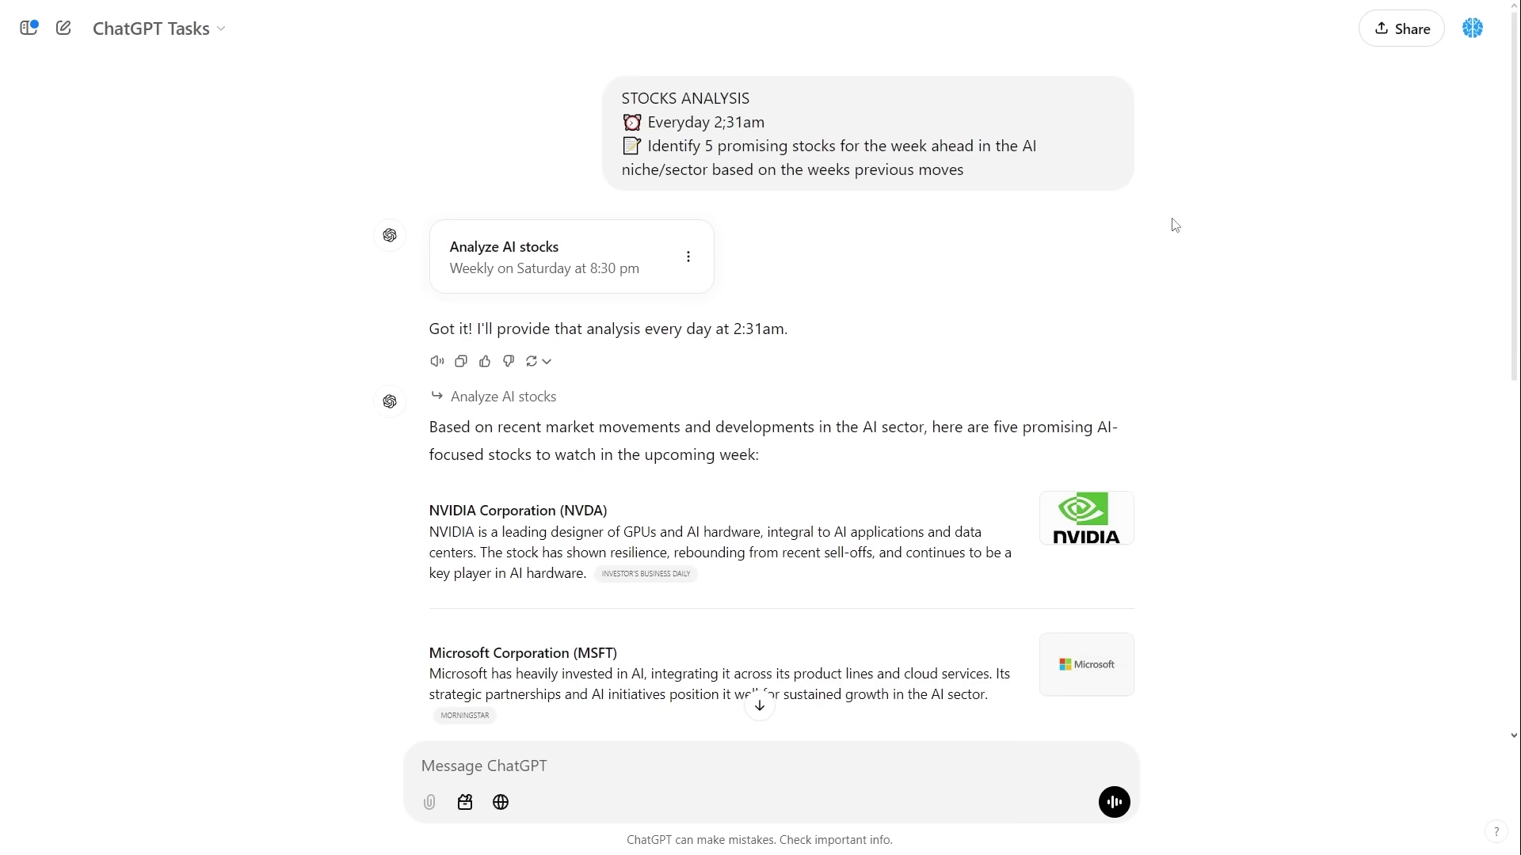
scroll(1296, 159, "down", 9)
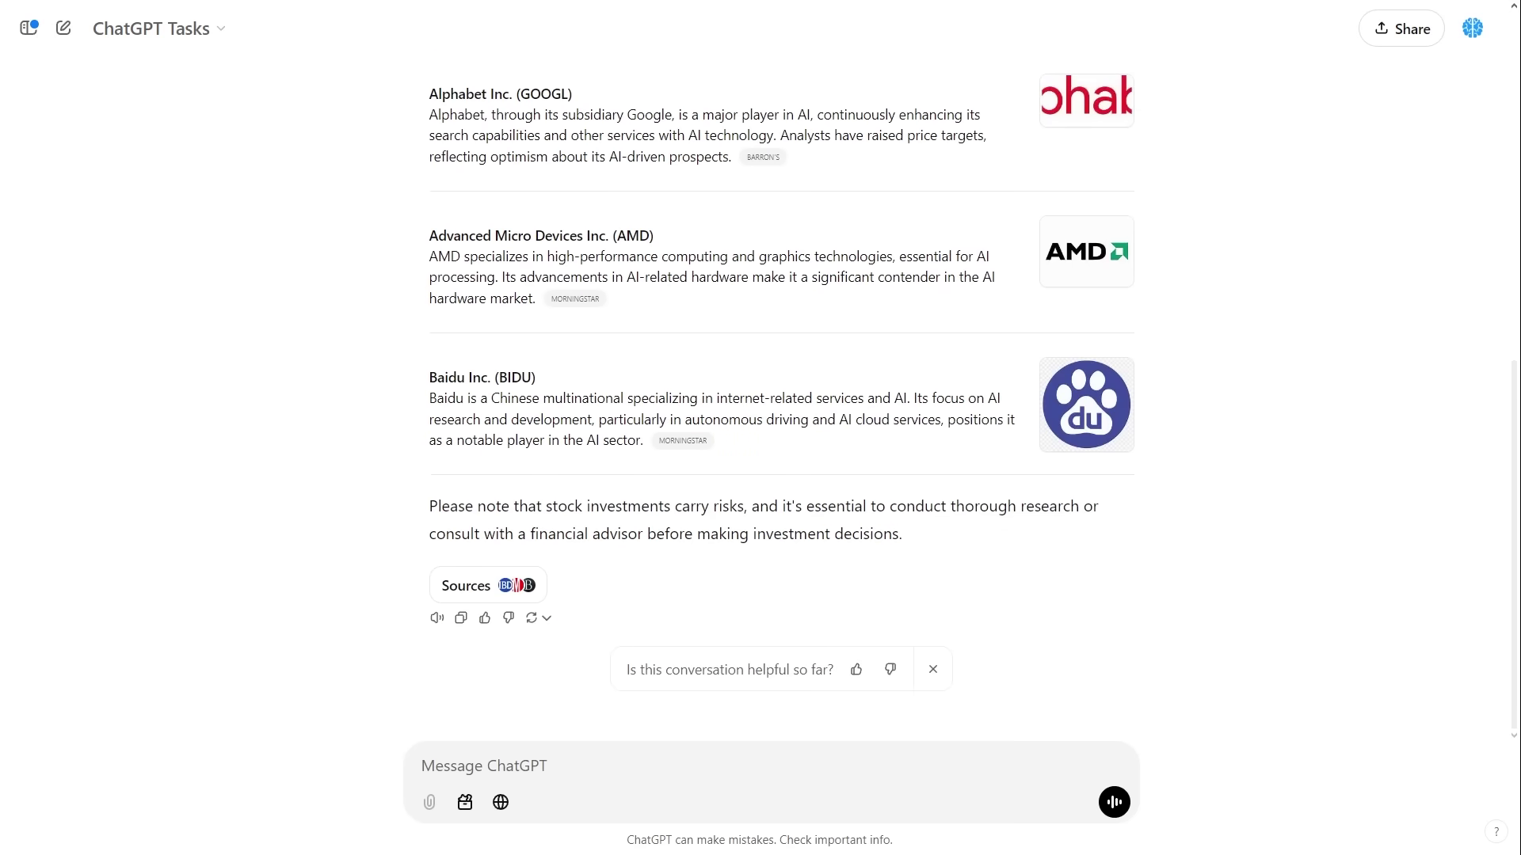
Paste the meal-plan prompt into the ChatGPT message box.
left_click(689, 740)
type("-  Every Sunday at  9am create a weekly meal plan with grocery list. I prefer x cusine and have x allergies. Include 3 meals that are relatively cheap and easy to make.")
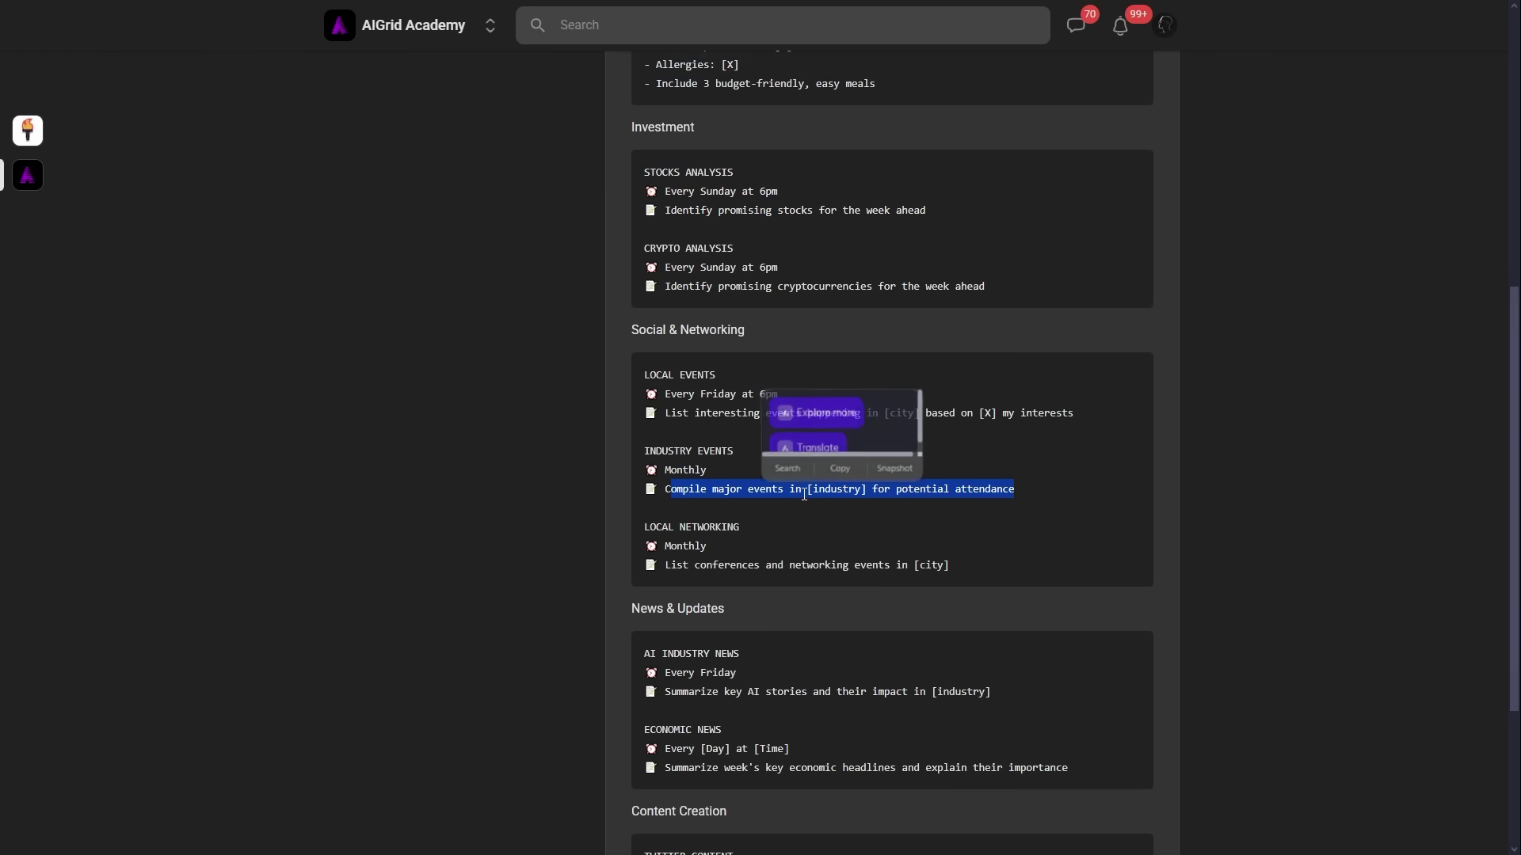
Browse the lesson's templates, selecting the LOCAL NETWORKING and STRESS MANAGEMENT prompt texts.
left_click(856, 487)
scroll(855, 488, "up", 2)
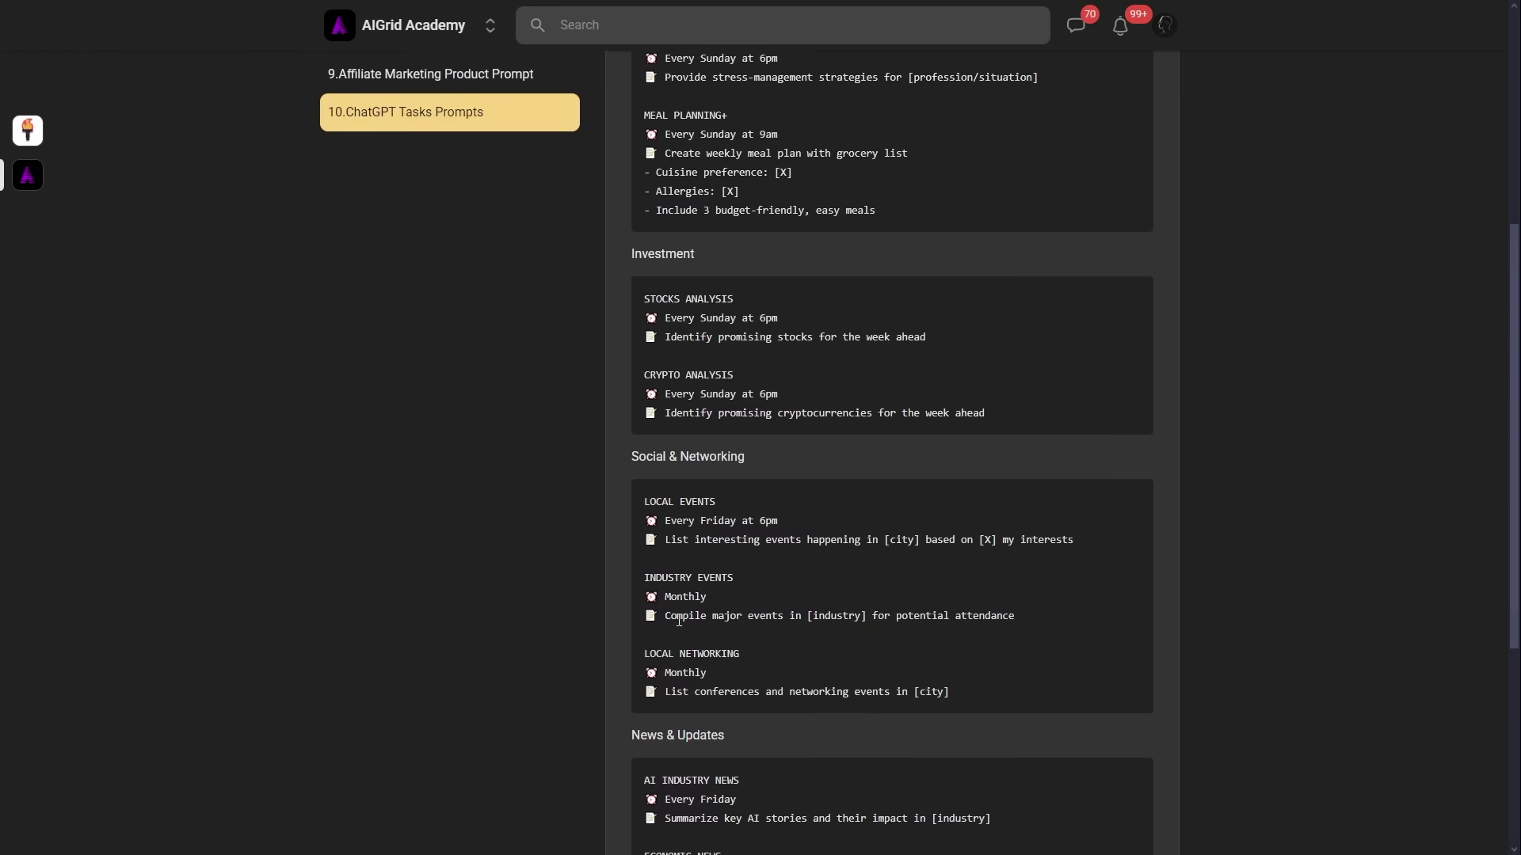
scroll(675, 539, "down", 2)
left_click_drag(672, 520, 950, 540)
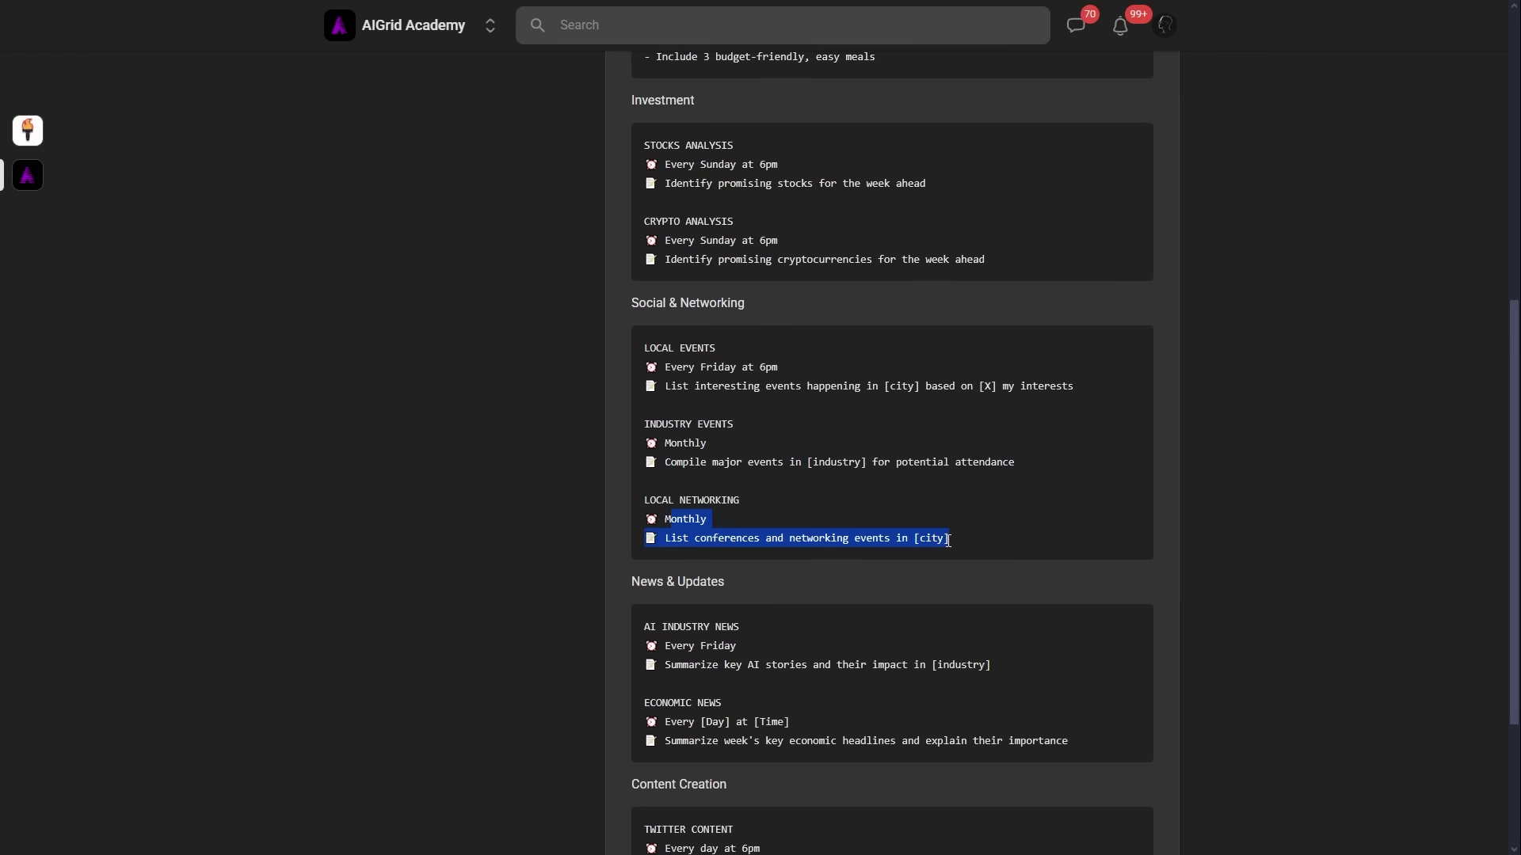
scroll(752, 535, "up", 7)
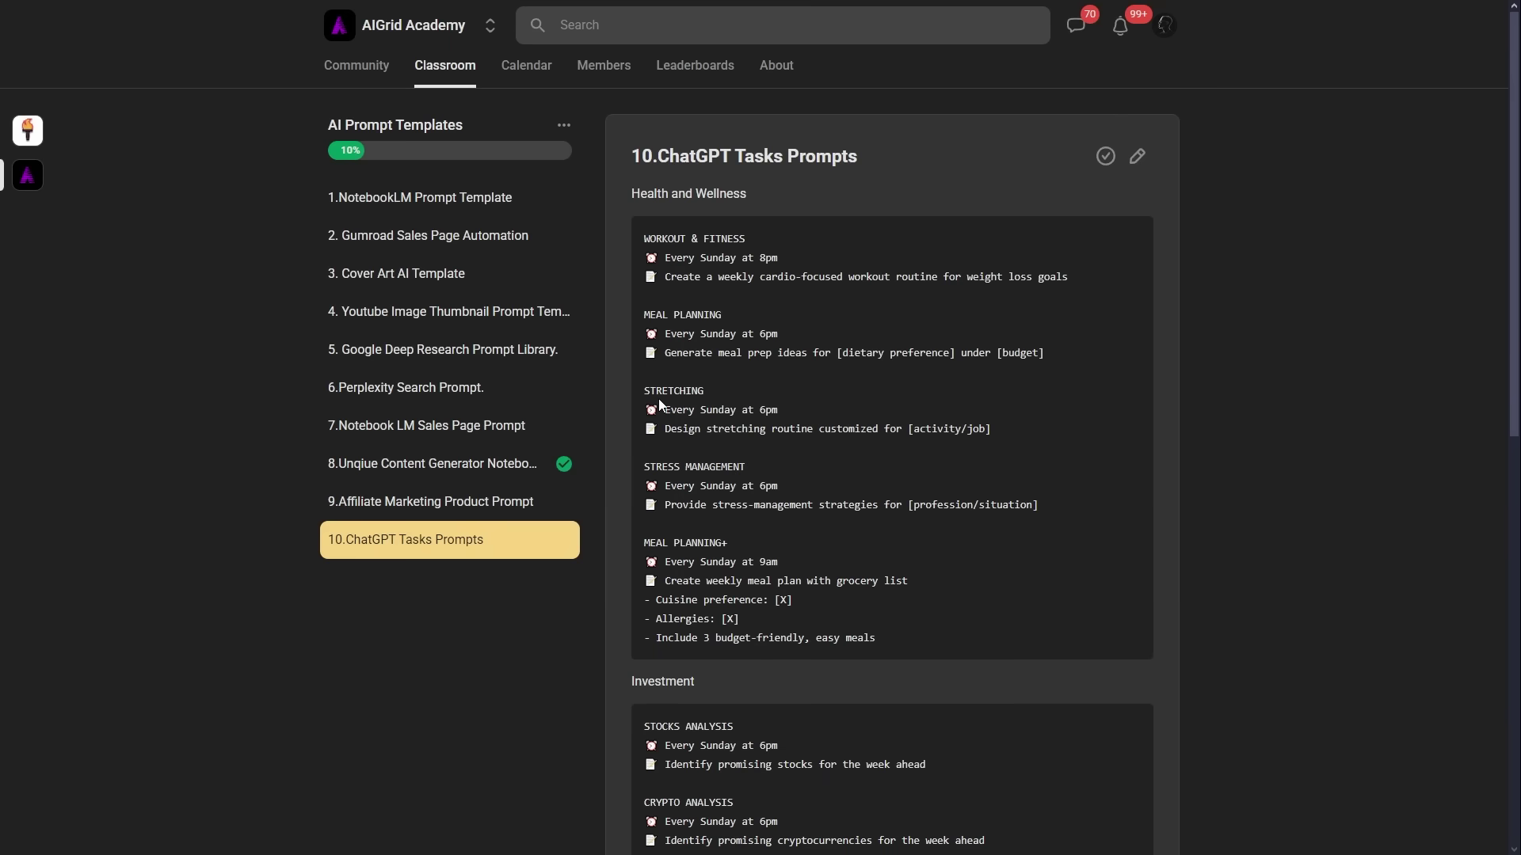
left_click_drag(647, 473, 1039, 508)
left_click(1039, 508)
scroll(706, 534, "down", 3)
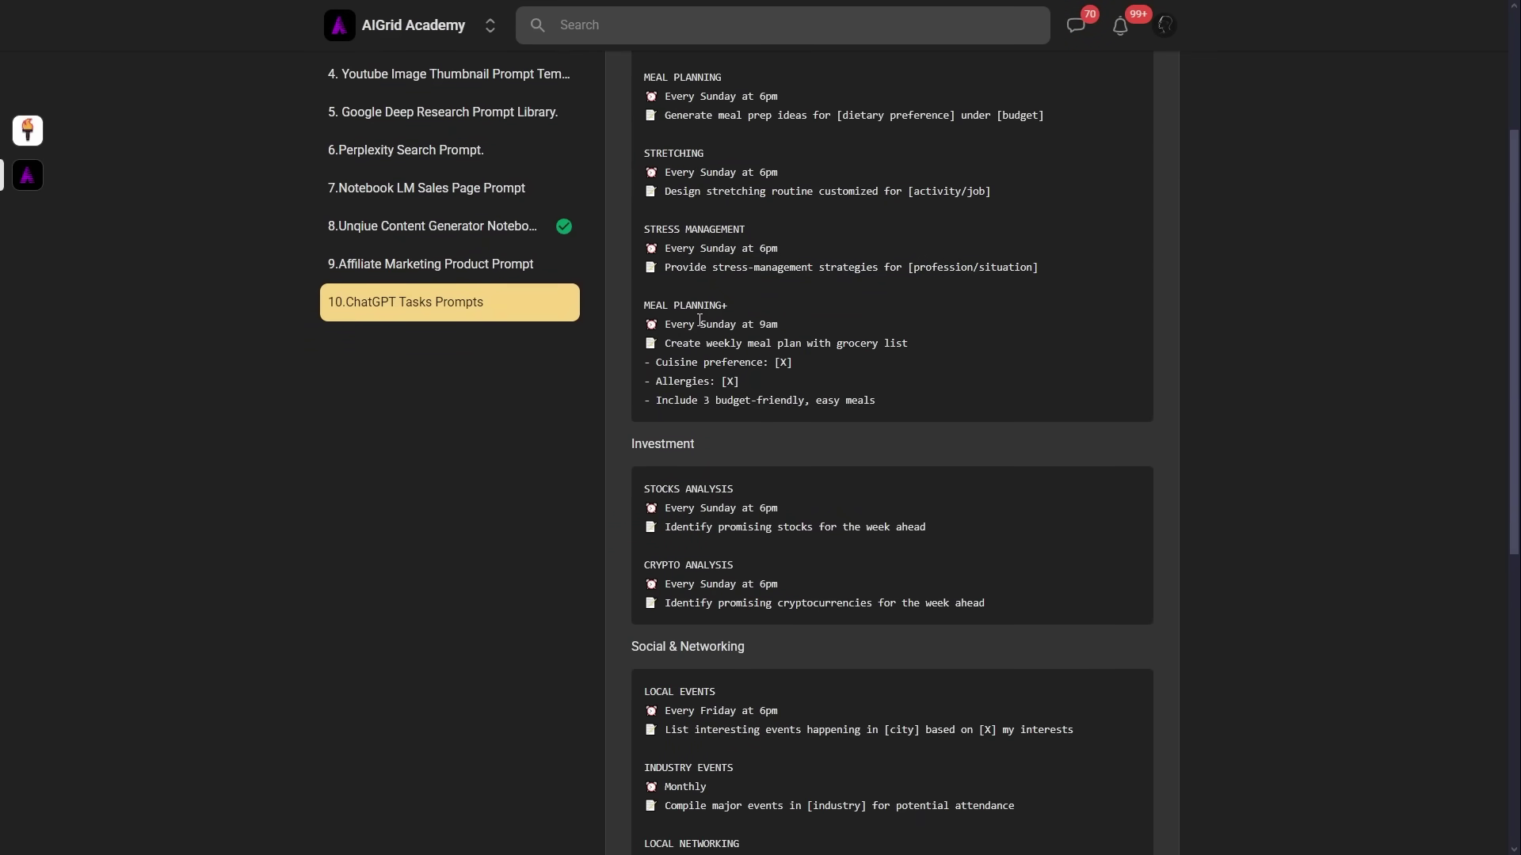